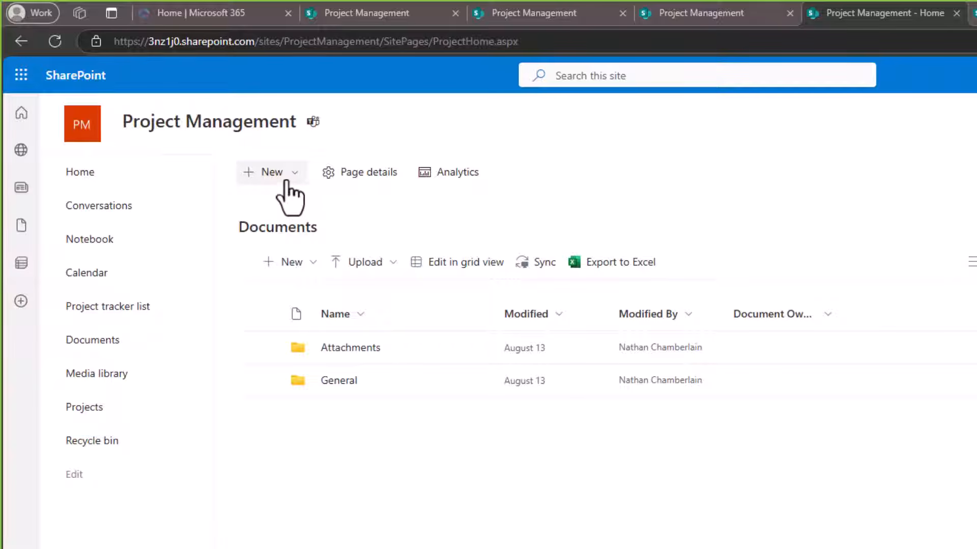
Create a blank list named CurrentProjects on the Project Management site, keeping it shown in site navigation
{"action": "left_click", "coordinate": [285, 175]}
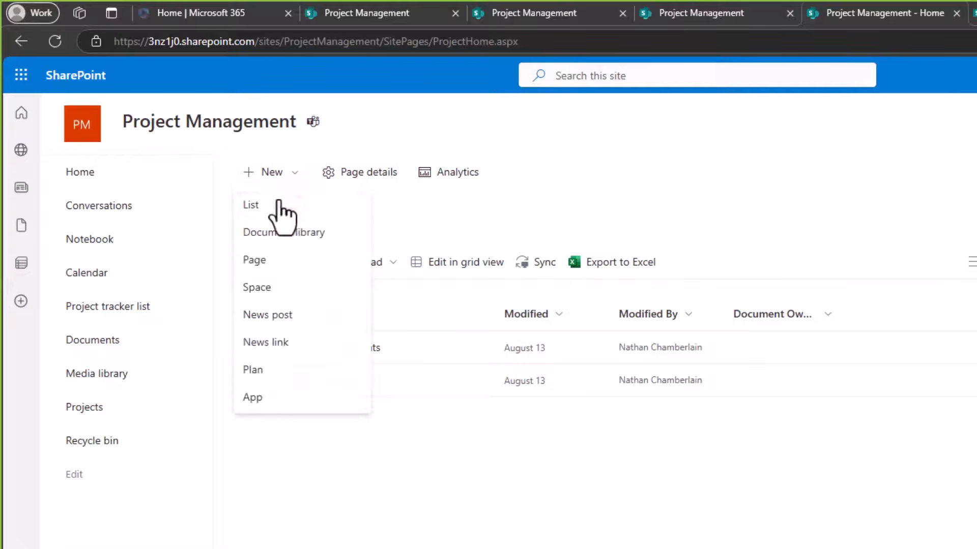
{"action": "left_click", "coordinate": [278, 208]}
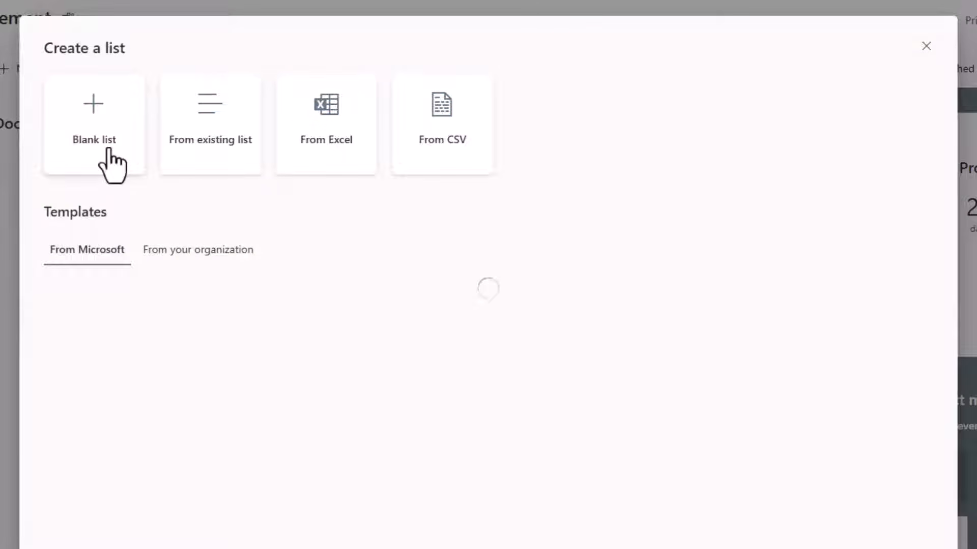
{"action": "left_click", "coordinate": [112, 164]}
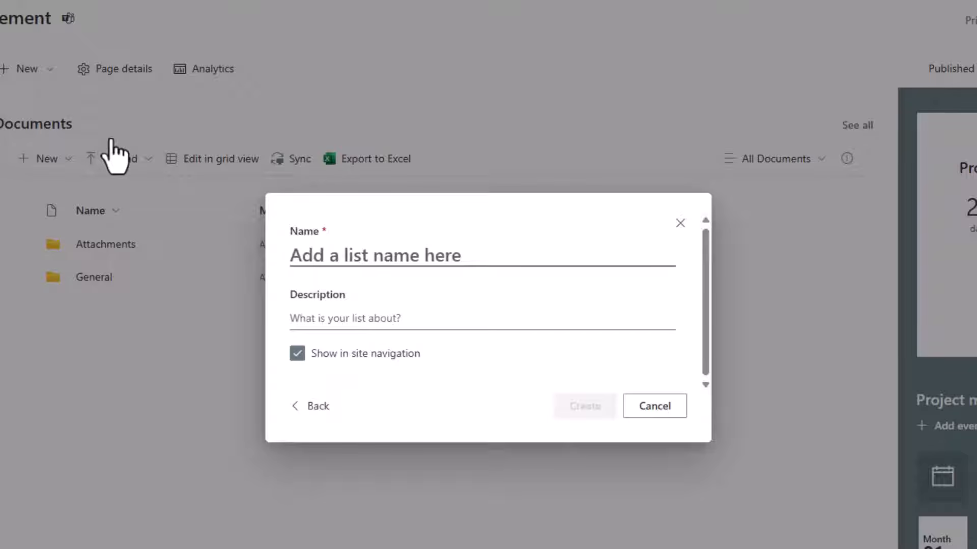
{"action": "type", "text": "Cu"}
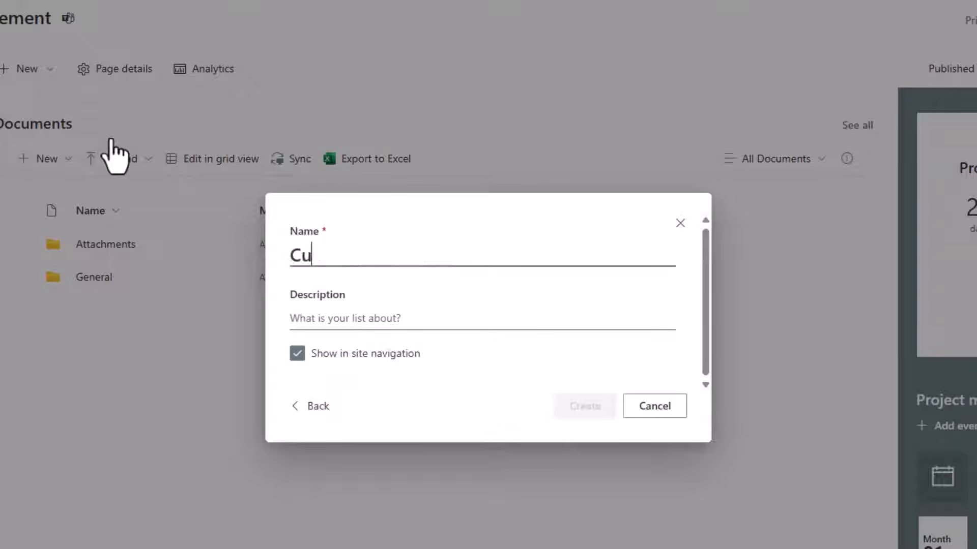
{"action": "type", "text": "rrentProjects"}
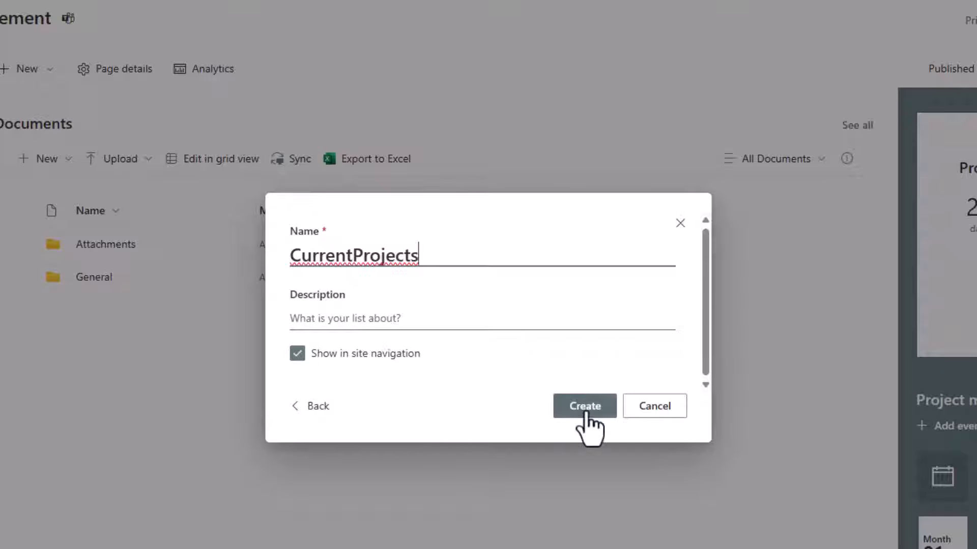
{"action": "left_click", "coordinate": [586, 413]}
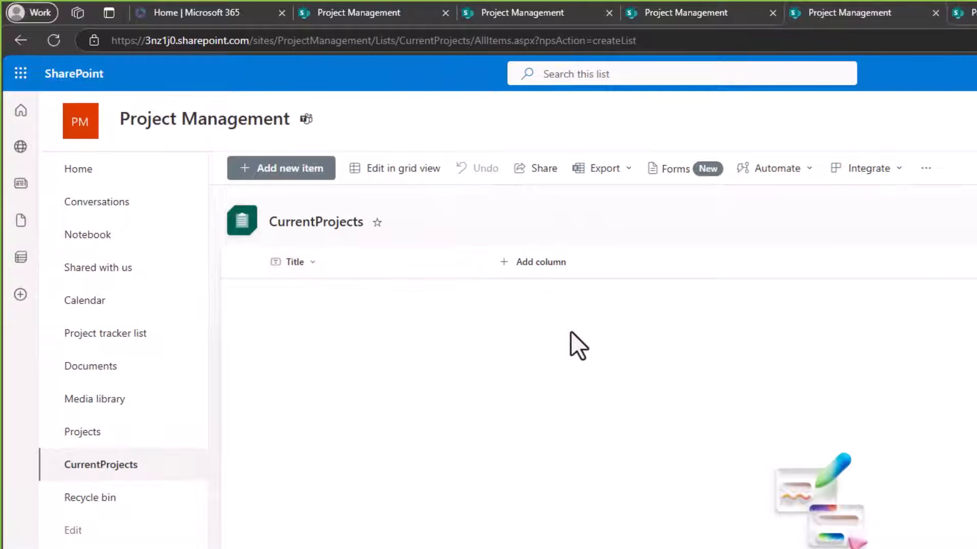
{"action": "left_click", "coordinate": [330, 262]}
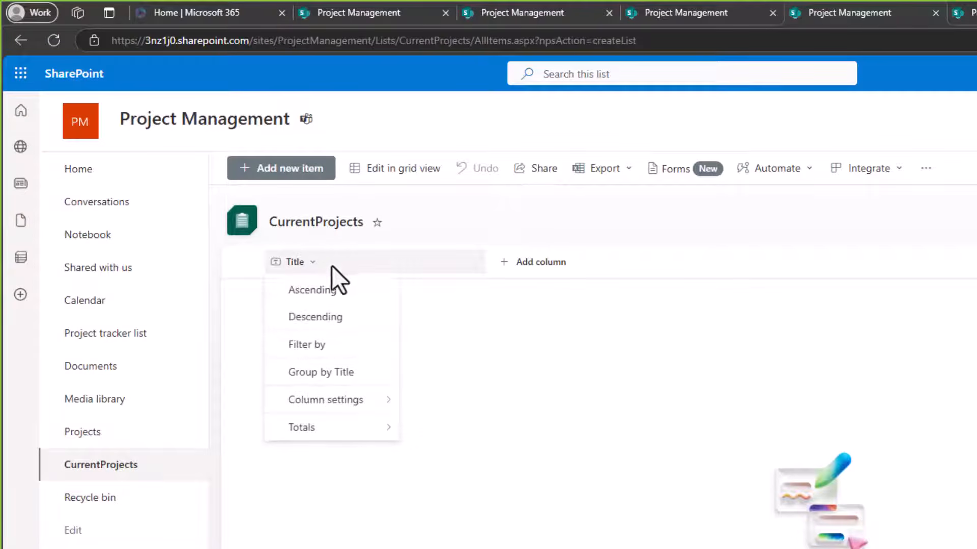
{"action": "mouse_move", "coordinate": [368, 407]}
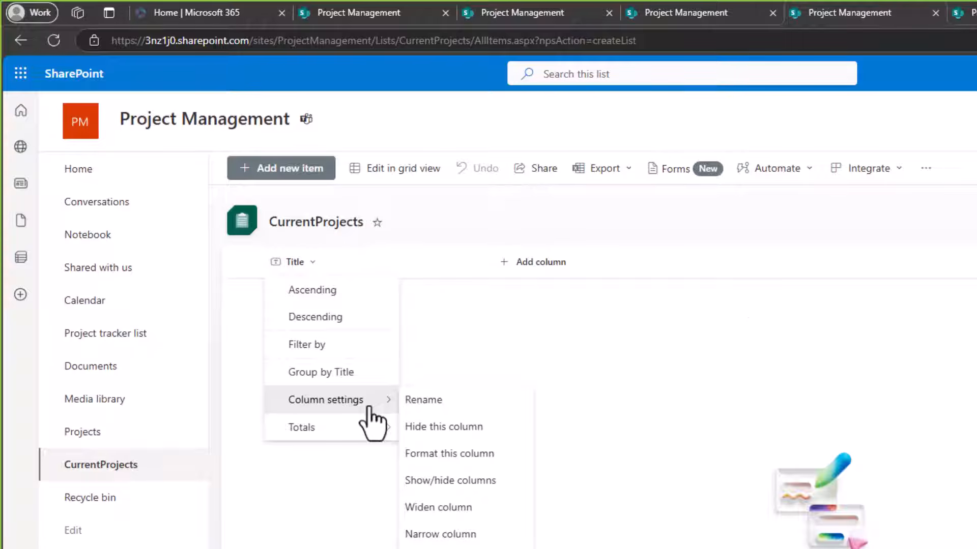
{"action": "left_click", "coordinate": [871, 338]}
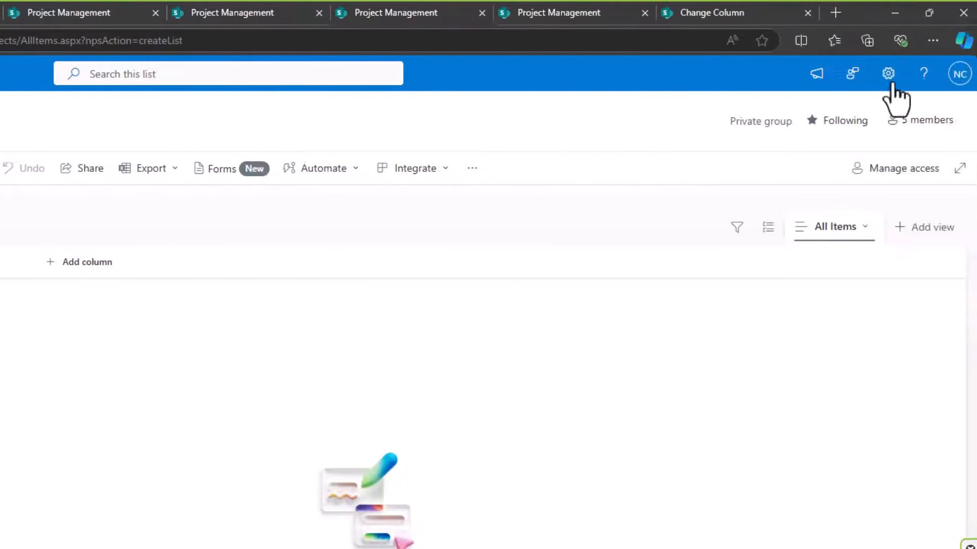
Make the Title column required through the CurrentProjects list settings and return to the list
{"action": "left_click", "coordinate": [885, 78]}
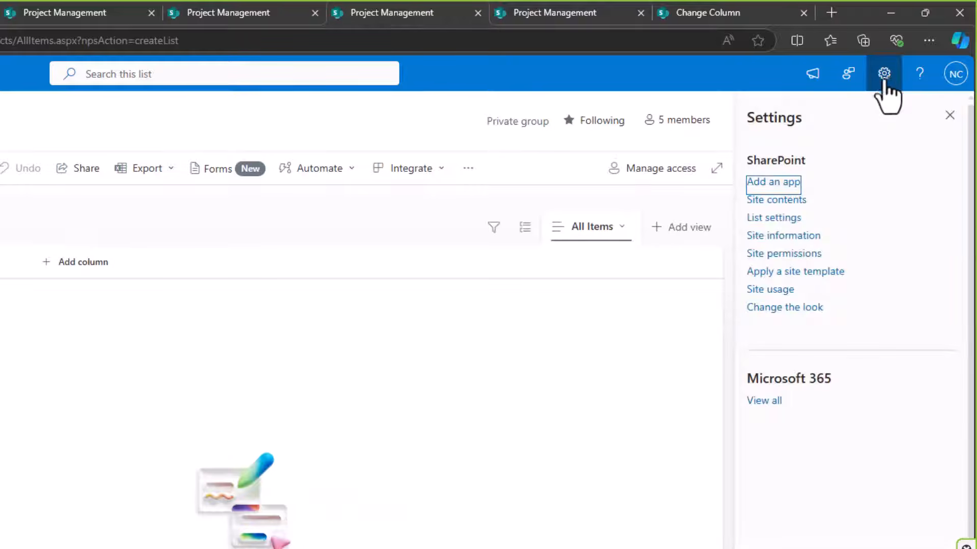
{"action": "left_click", "coordinate": [785, 219]}
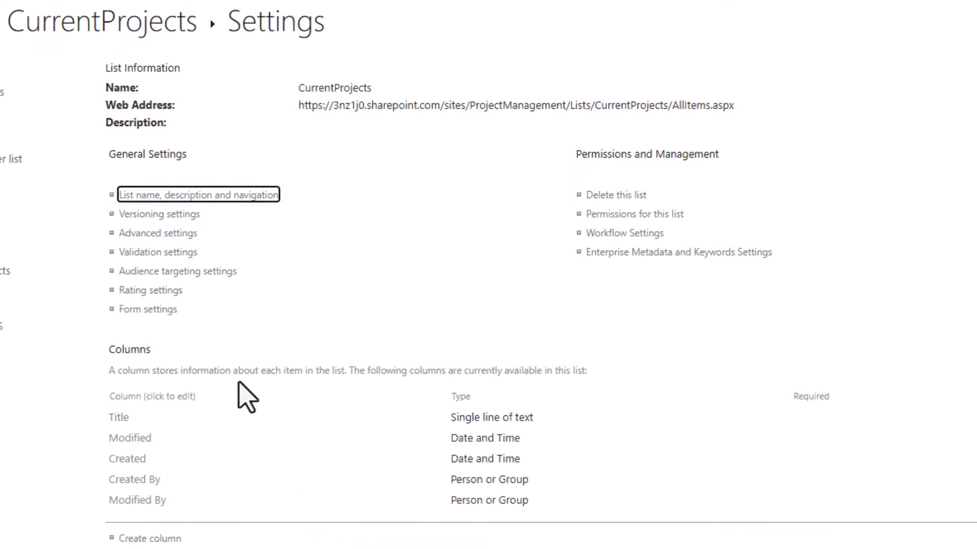
{"action": "left_click", "coordinate": [117, 423]}
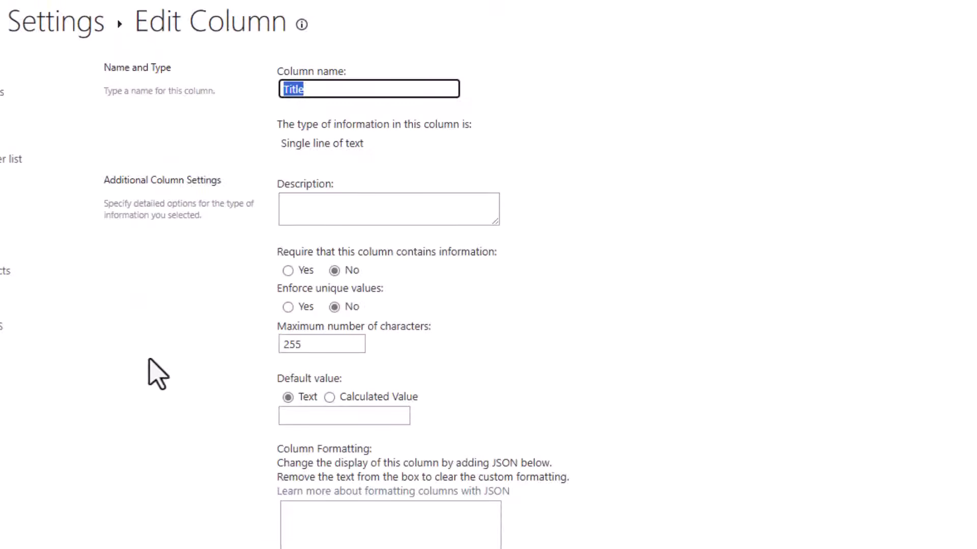
{"action": "left_click", "coordinate": [288, 270]}
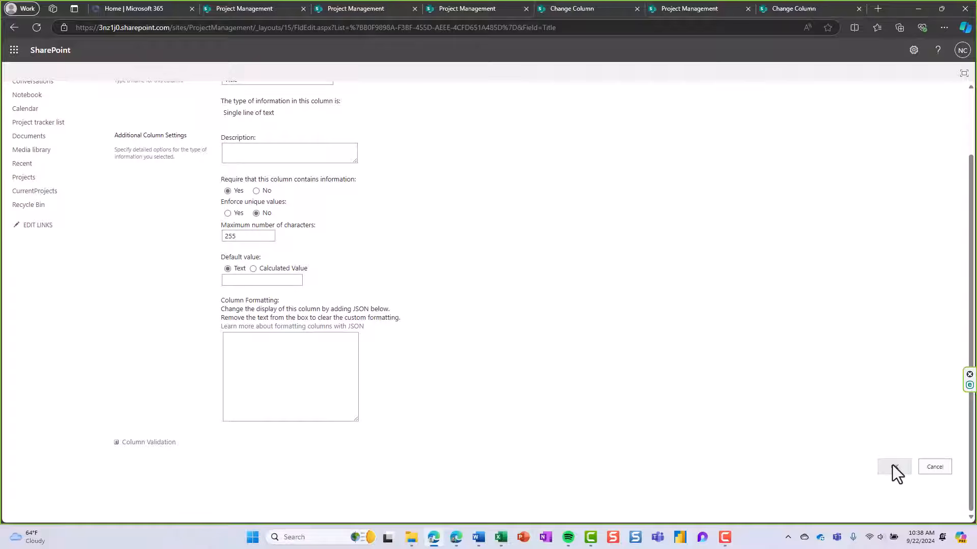
{"action": "left_click", "coordinate": [892, 465]}
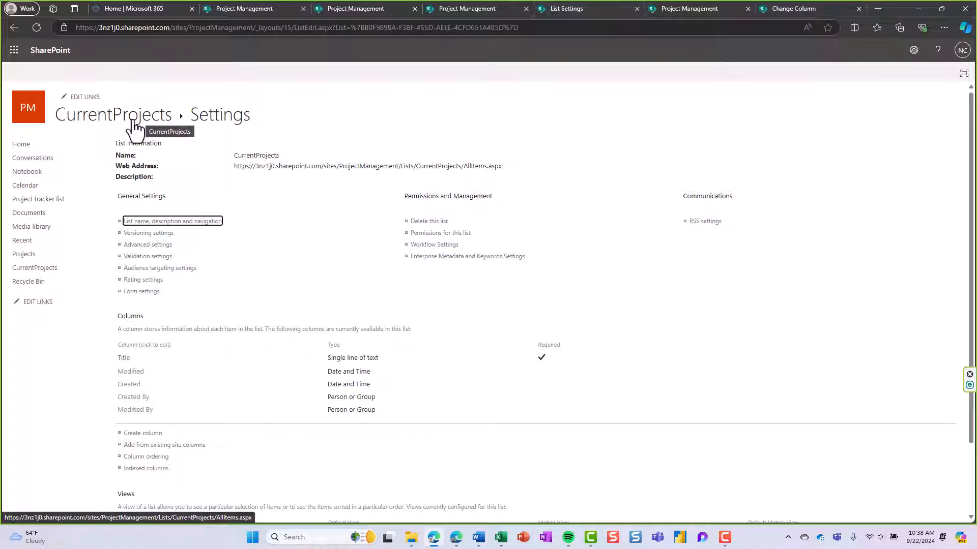
{"action": "left_click", "coordinate": [135, 127]}
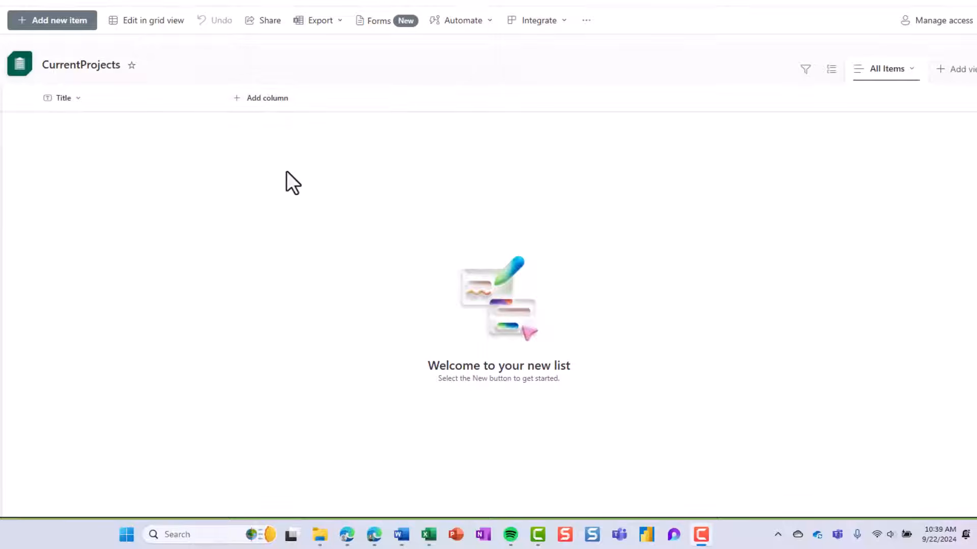
Add a date and time column named ProjectStart to the list and require it to contain information
{"action": "left_click", "coordinate": [264, 103]}
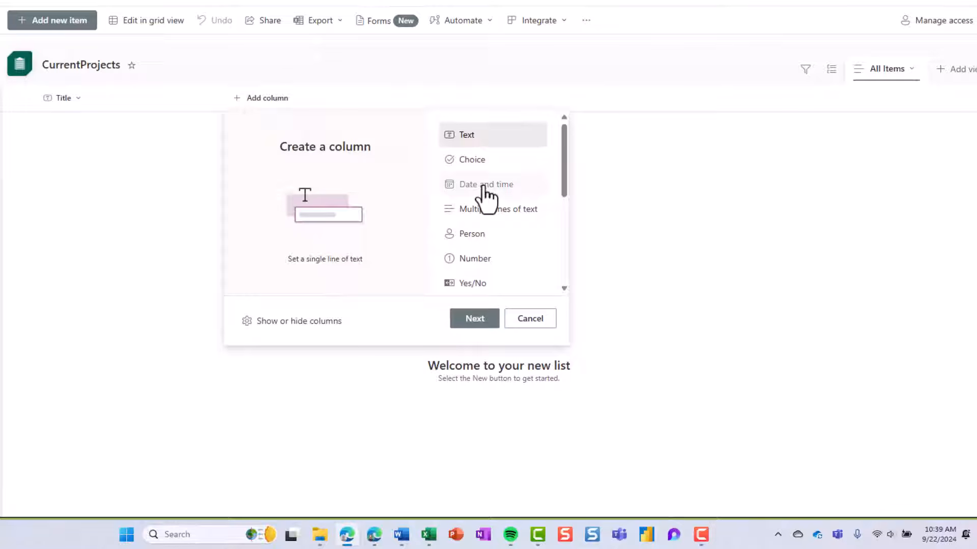
{"action": "left_click", "coordinate": [484, 188]}
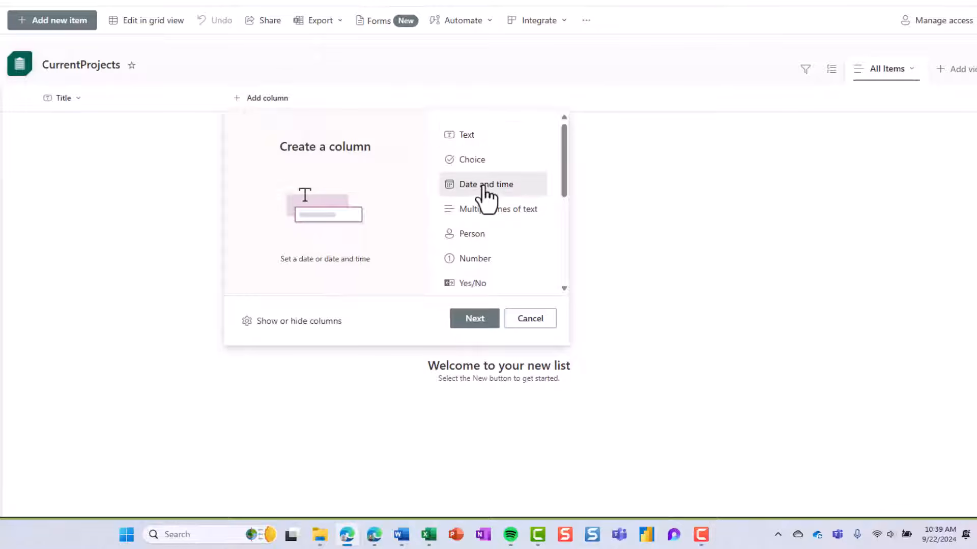
{"action": "left_click", "coordinate": [475, 321]}
{"action": "type", "text": "Proje"}
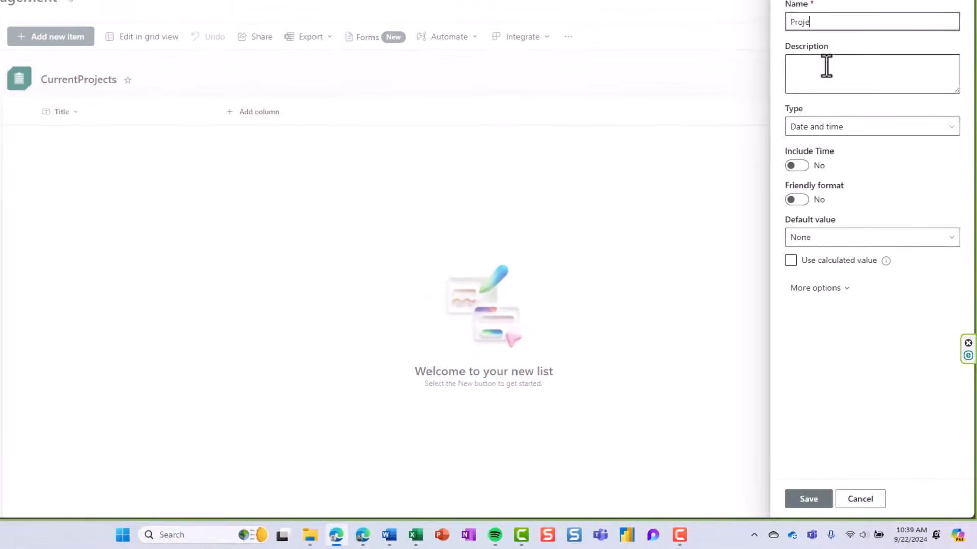
{"action": "type", "text": "ctStart"}
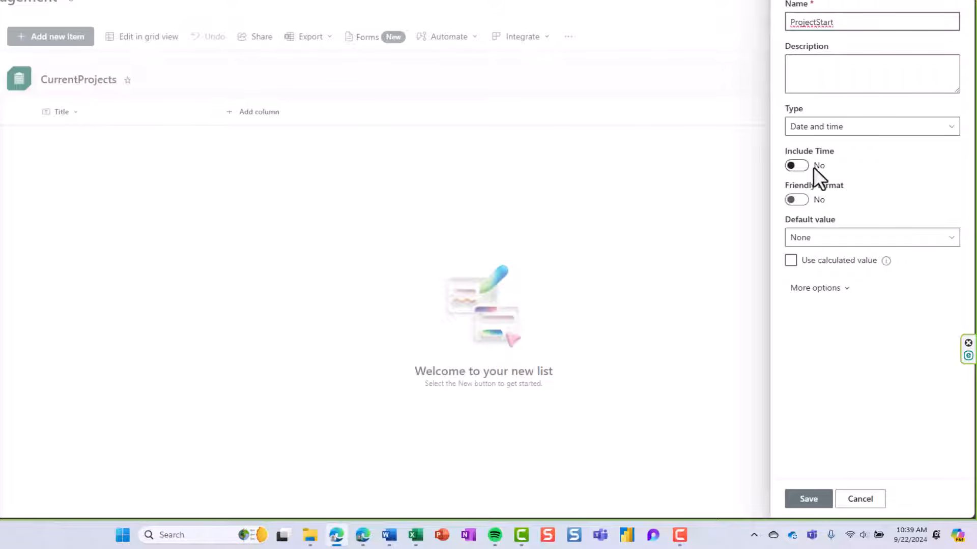
{"action": "left_click", "coordinate": [820, 289]}
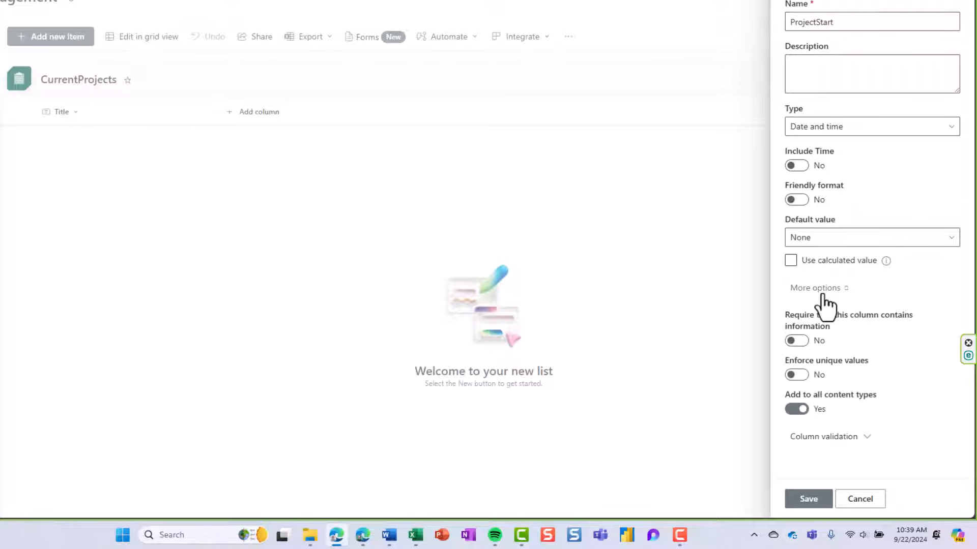
{"action": "left_click", "coordinate": [801, 346]}
{"action": "left_click", "coordinate": [808, 499]}
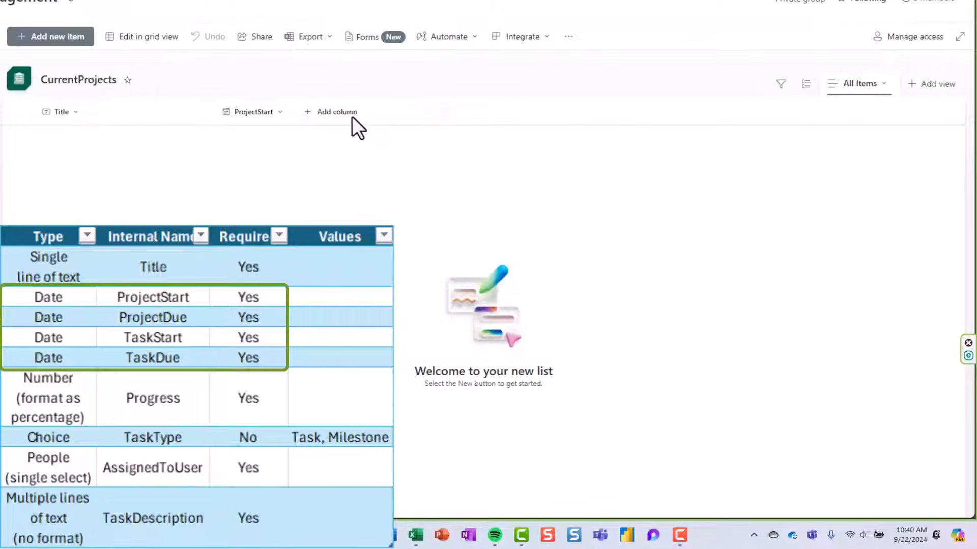
Add a date and time column named ProjectDue to the list and make it required
{"action": "left_click", "coordinate": [337, 114]}
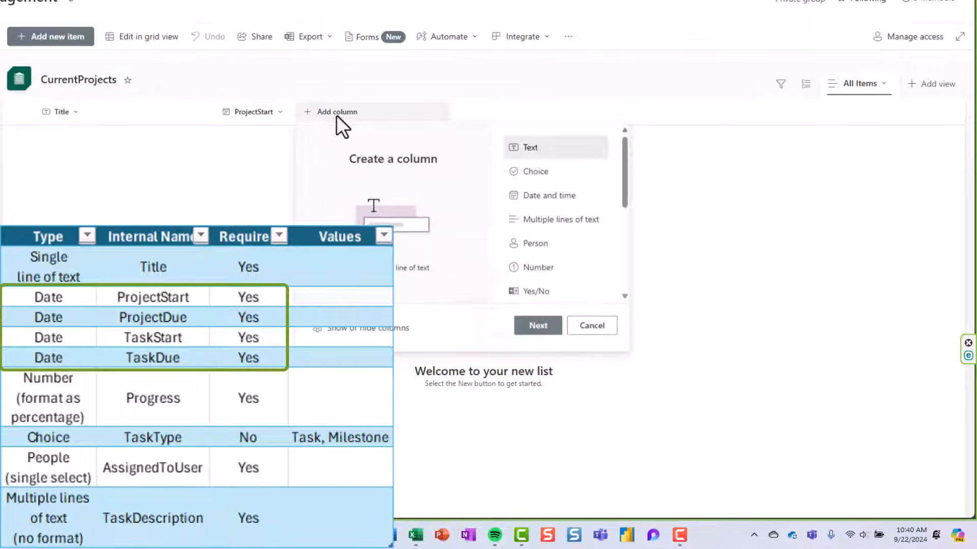
{"action": "left_click", "coordinate": [560, 199]}
{"action": "left_click", "coordinate": [538, 327]}
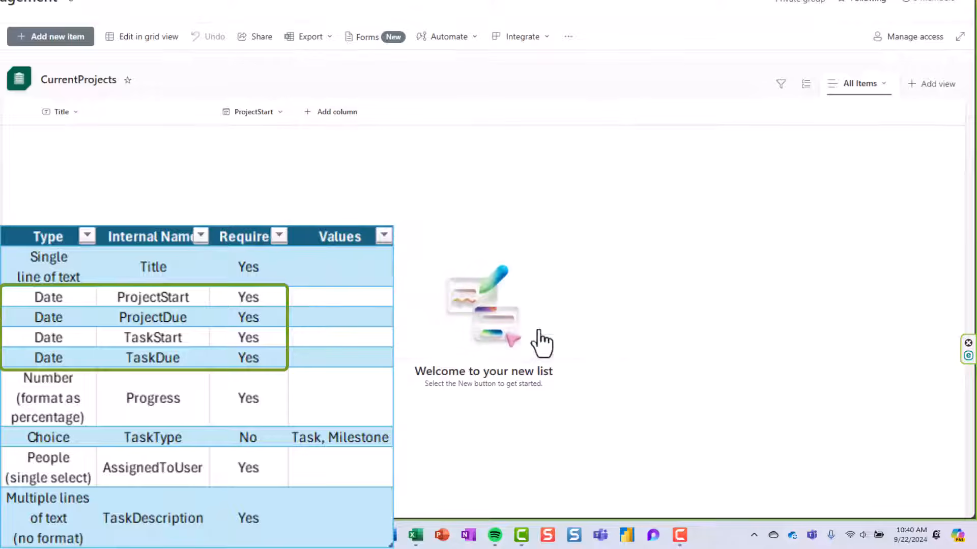
{"action": "type", "text": "ProjectDue"}
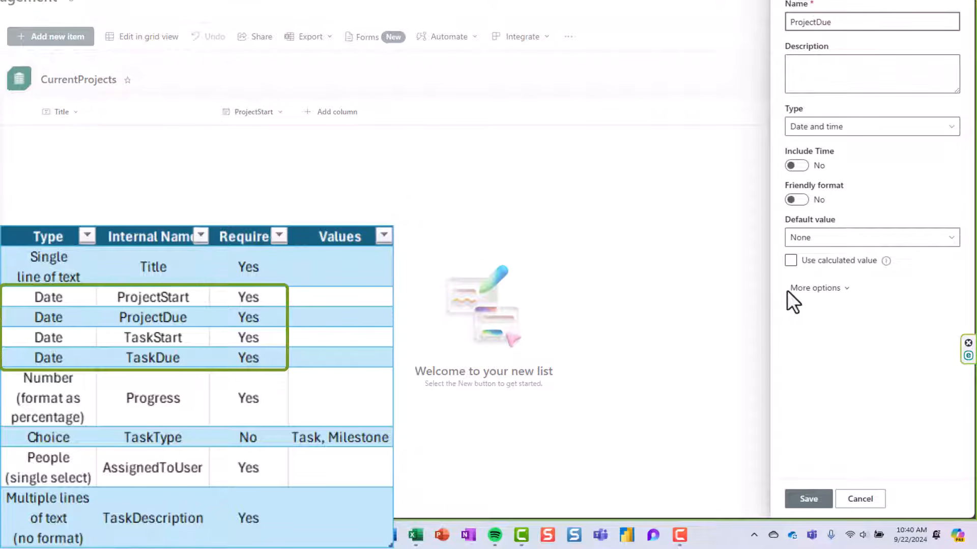
{"action": "left_click", "coordinate": [814, 288]}
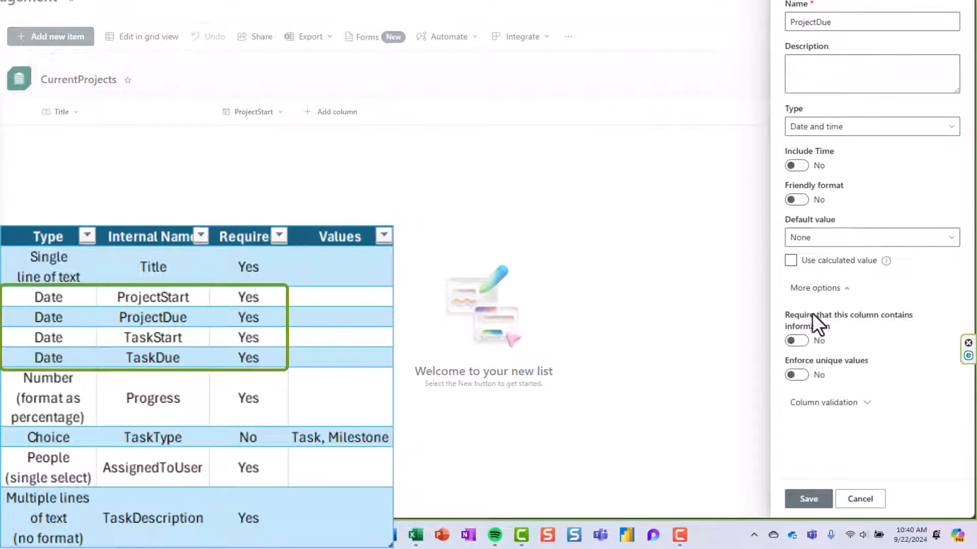
{"action": "left_click", "coordinate": [795, 340]}
{"action": "left_click", "coordinate": [808, 499]}
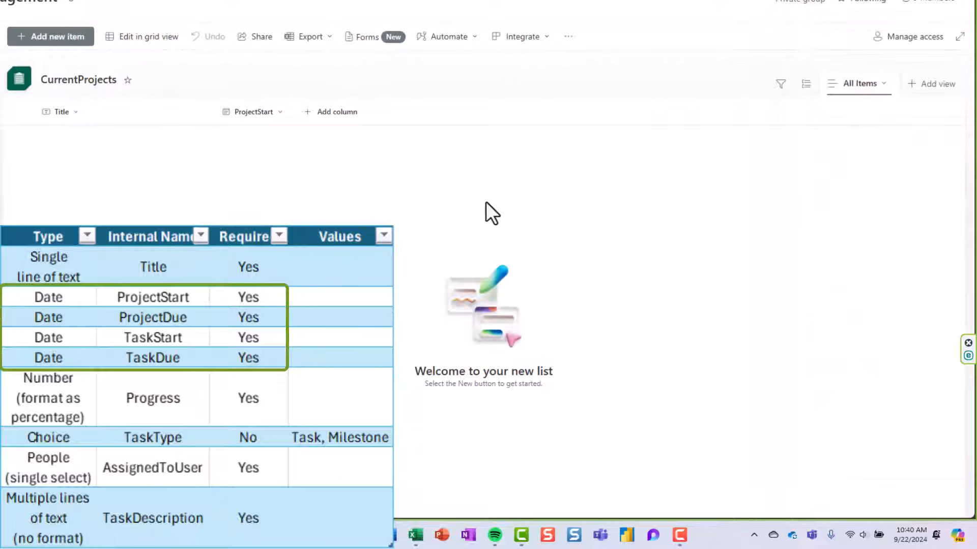
Add a date and time column named TaskStart to the list and make it required
{"action": "left_click", "coordinate": [422, 113]}
{"action": "left_click", "coordinate": [449, 192]}
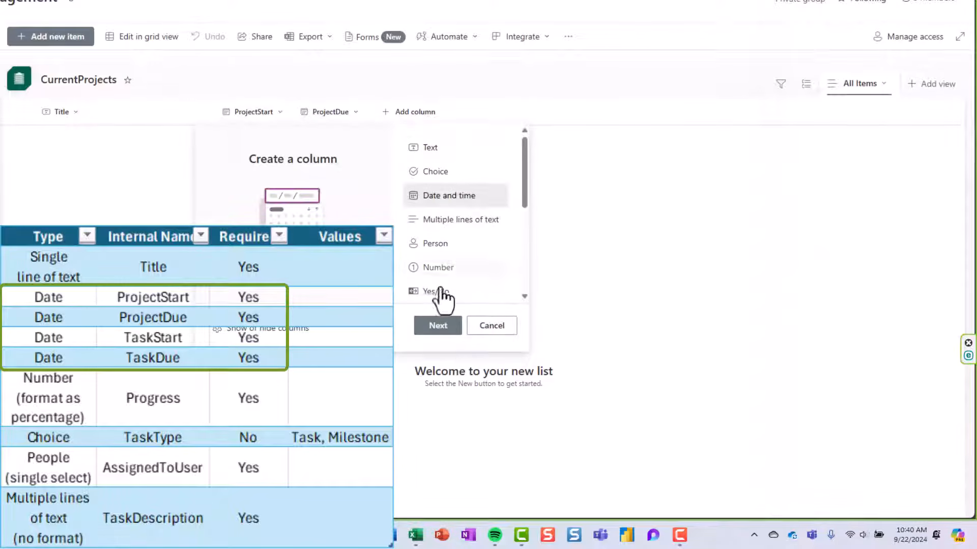
{"action": "left_click", "coordinate": [438, 324]}
{"action": "type", "text": "TaskStart"}
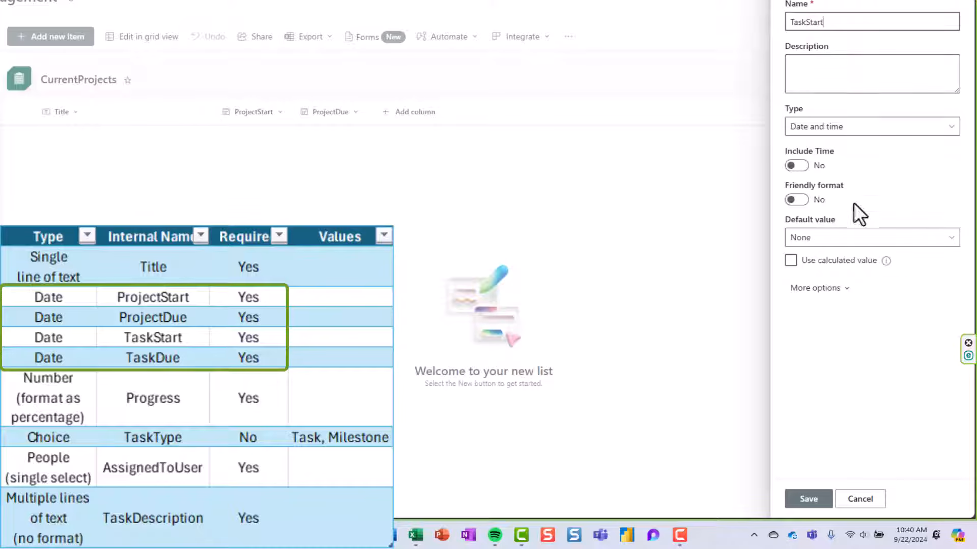
{"action": "left_click", "coordinate": [818, 288]}
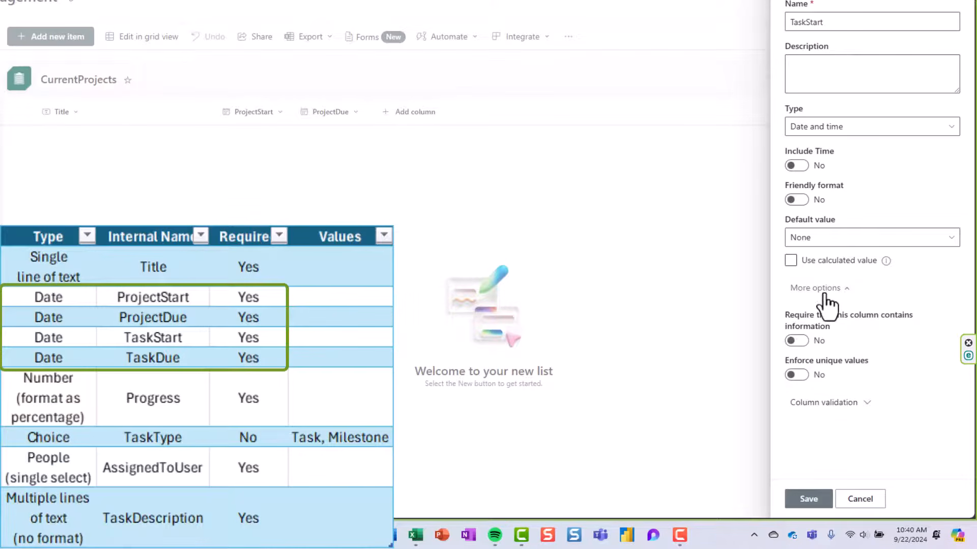
{"action": "left_click", "coordinate": [797, 340]}
{"action": "left_click", "coordinate": [813, 506]}
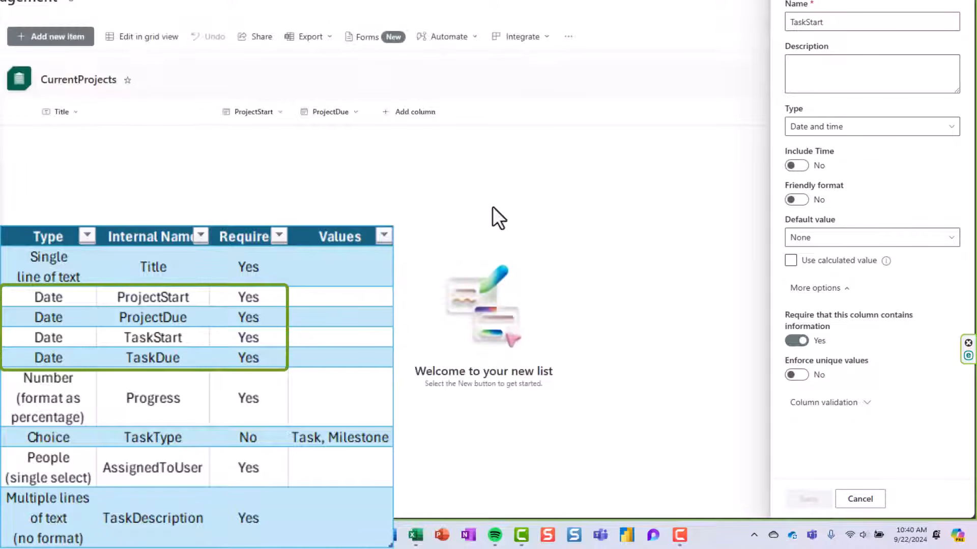
Add a date and time column named TaskDue to the list and make it required
{"action": "left_click", "coordinate": [490, 110]}
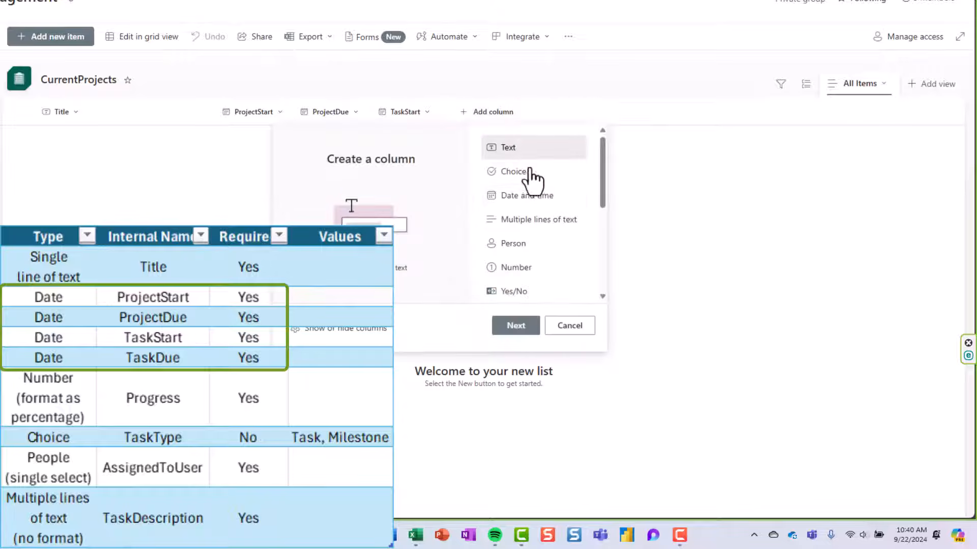
{"action": "left_click", "coordinate": [526, 195]}
{"action": "left_click", "coordinate": [514, 323]}
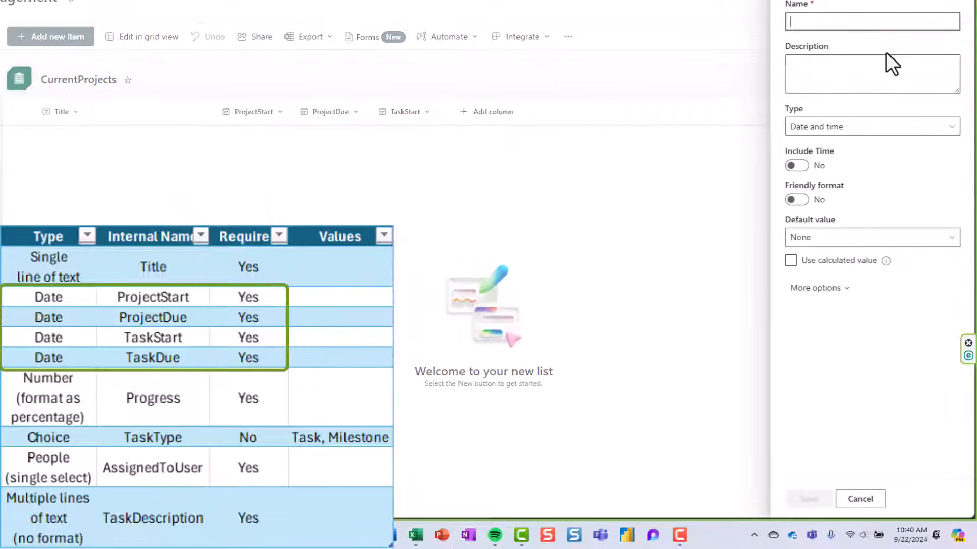
{"action": "type", "text": "TaskDue"}
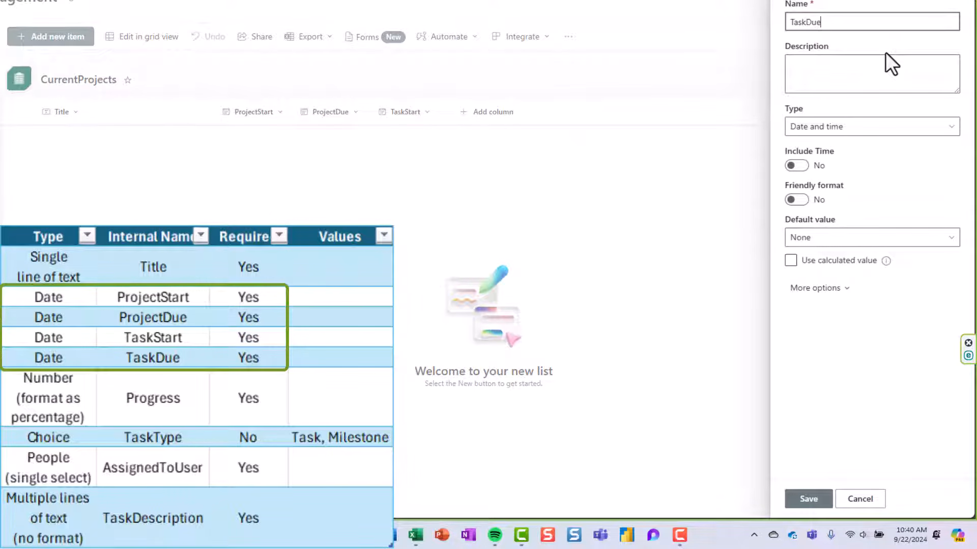
{"action": "left_click", "coordinate": [818, 287]}
{"action": "left_click", "coordinate": [796, 340]}
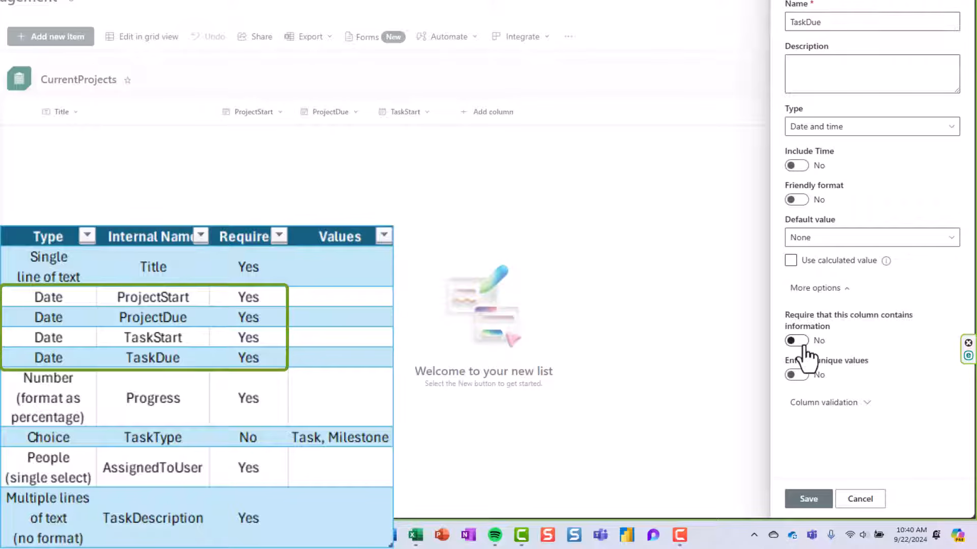
{"action": "left_click", "coordinate": [812, 500]}
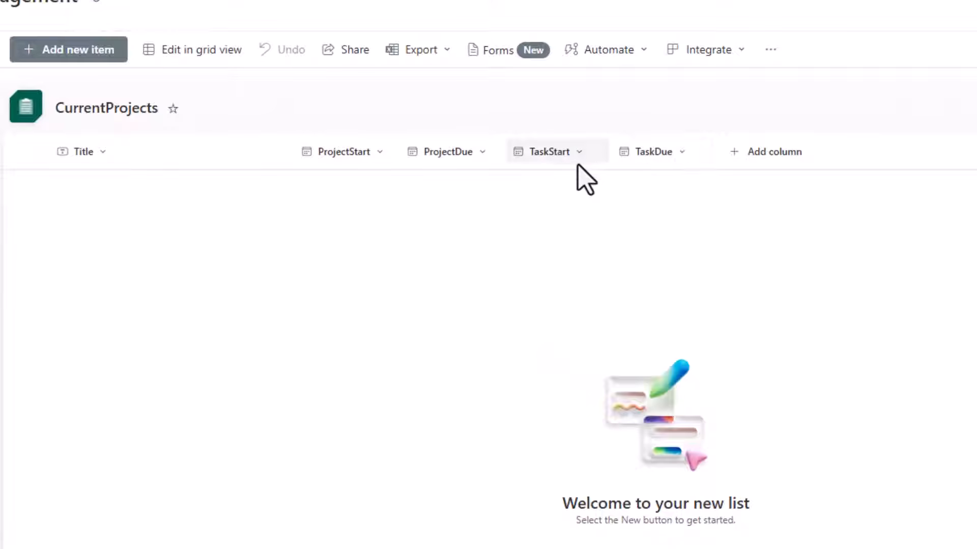
Add a number column named Progress to the list, formatted as a percentage and required to contain information
{"action": "left_click", "coordinate": [769, 150]}
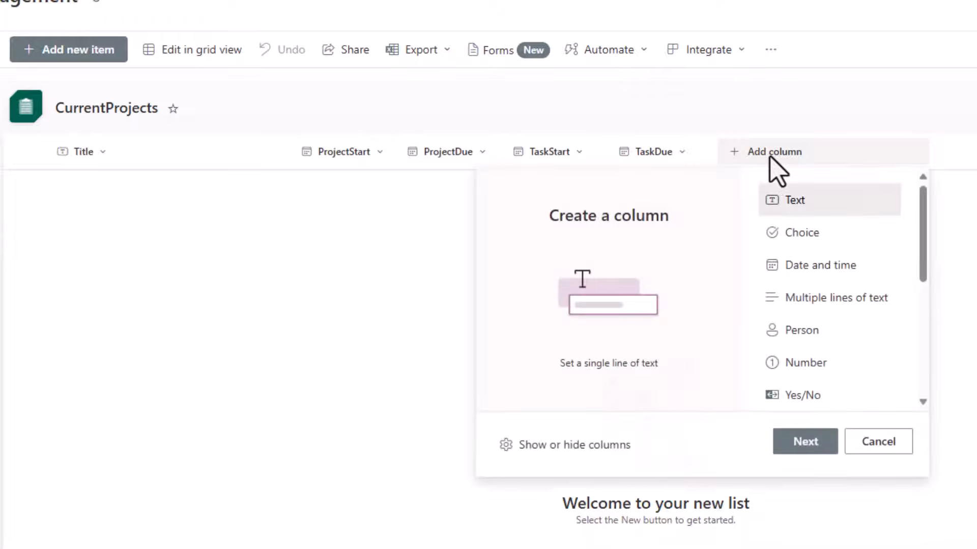
{"action": "left_click", "coordinate": [829, 369]}
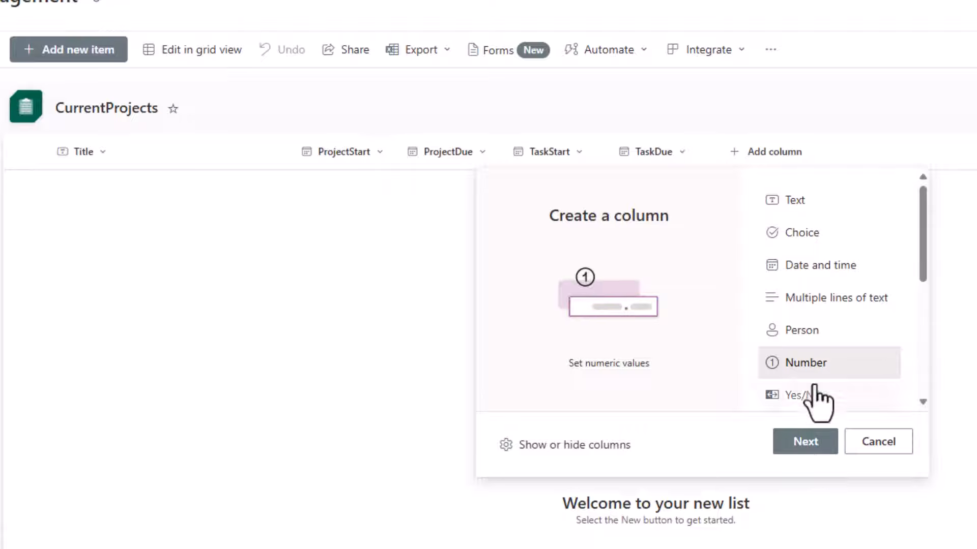
{"action": "left_click", "coordinate": [808, 448]}
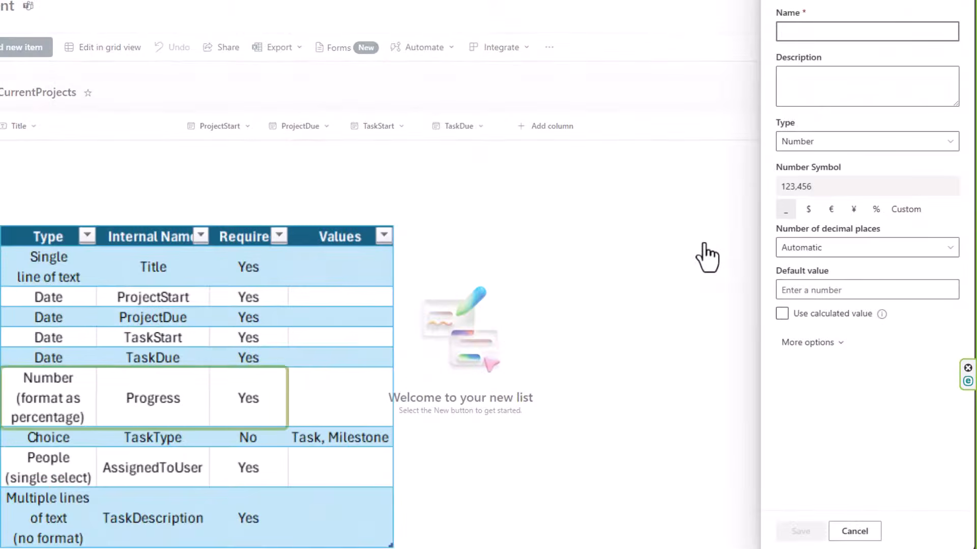
{"action": "type", "text": "Progress"}
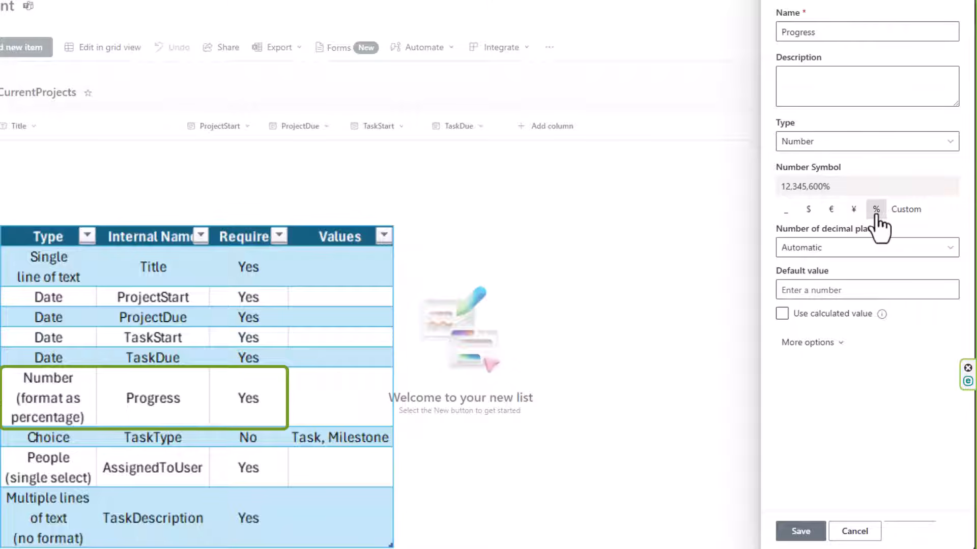
{"action": "left_click", "coordinate": [819, 345]}
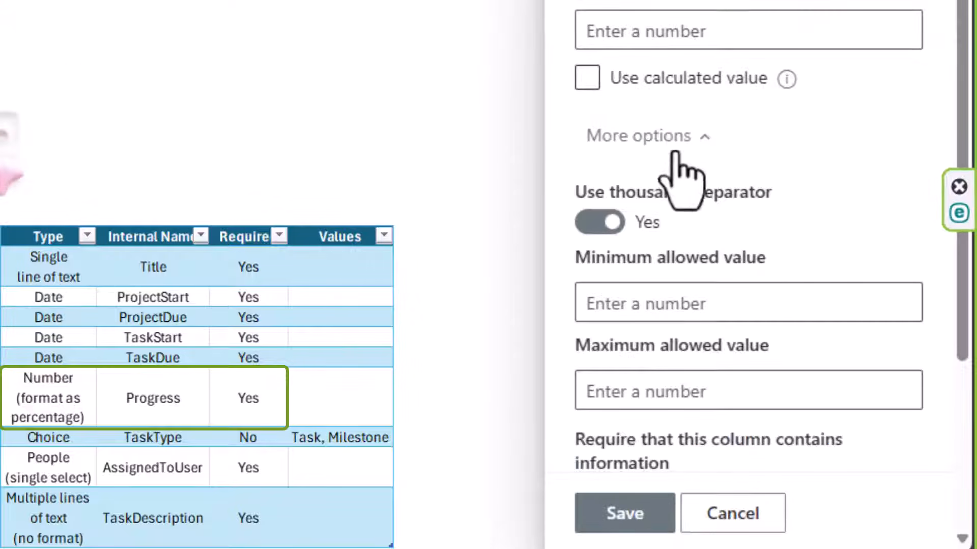
{"action": "scroll", "coordinate": [778, 279], "scroll_direction": "down", "scroll_amount": 4}
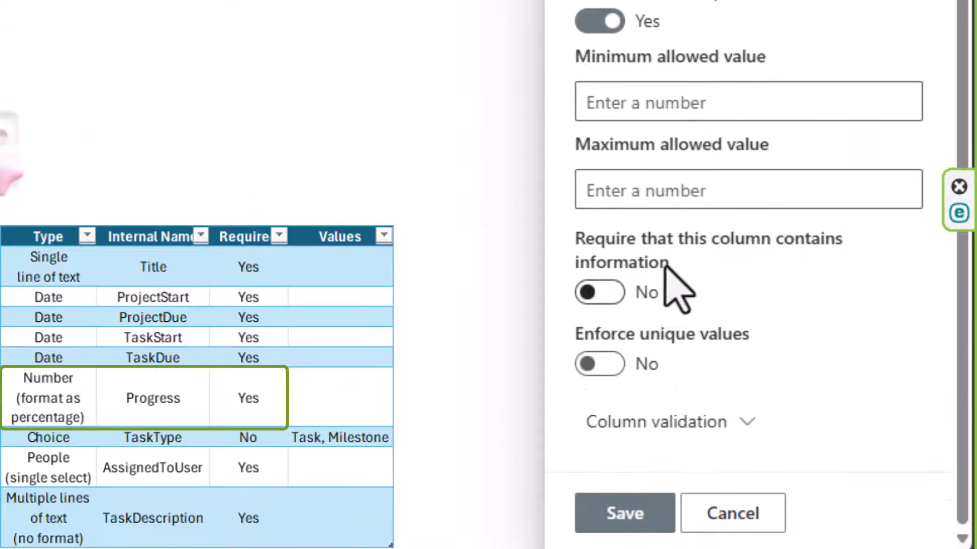
{"action": "left_click", "coordinate": [608, 294]}
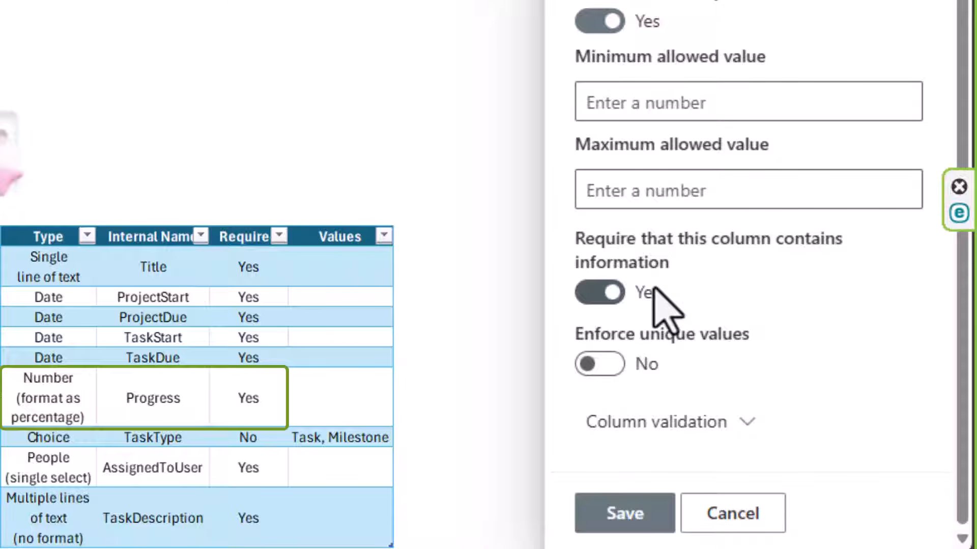
{"action": "left_click", "coordinate": [628, 511]}
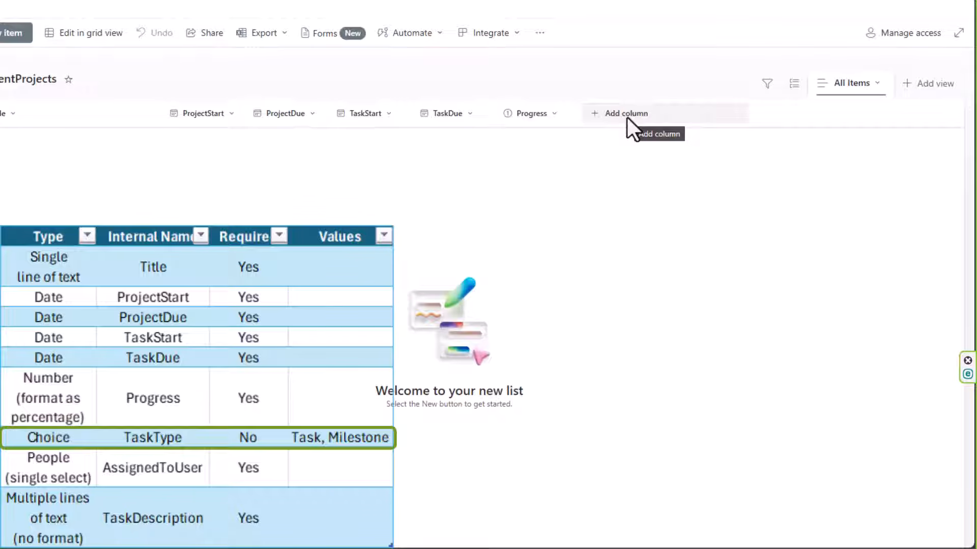
Add an optional choice column named TaskType with only the choices Task and Milestone
{"action": "left_click", "coordinate": [627, 117]}
{"action": "left_click", "coordinate": [654, 179]}
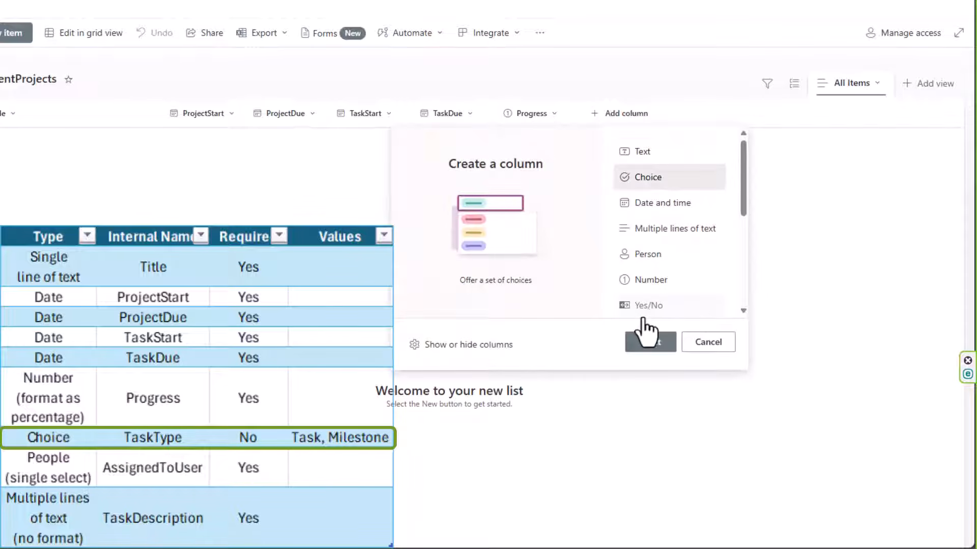
{"action": "left_click", "coordinate": [649, 340]}
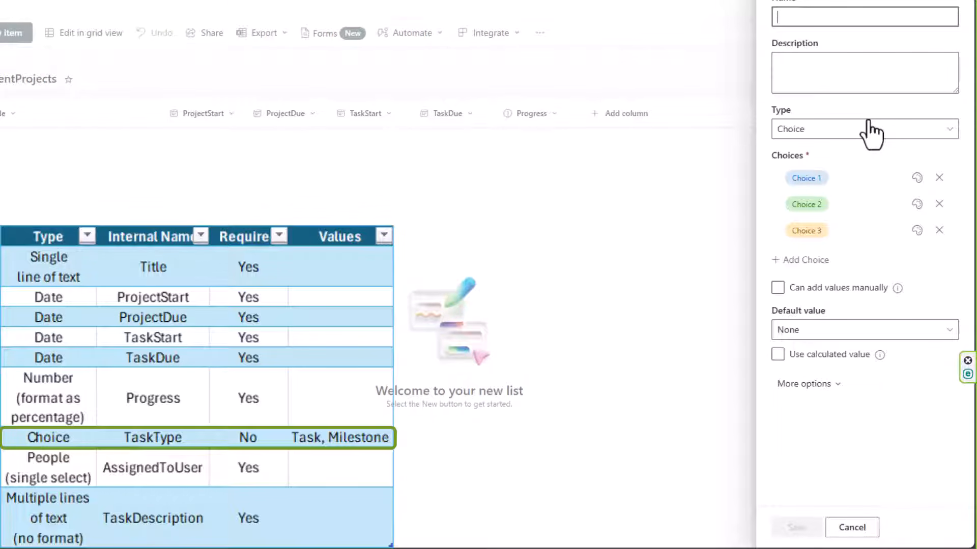
{"action": "type", "text": "TaskType"}
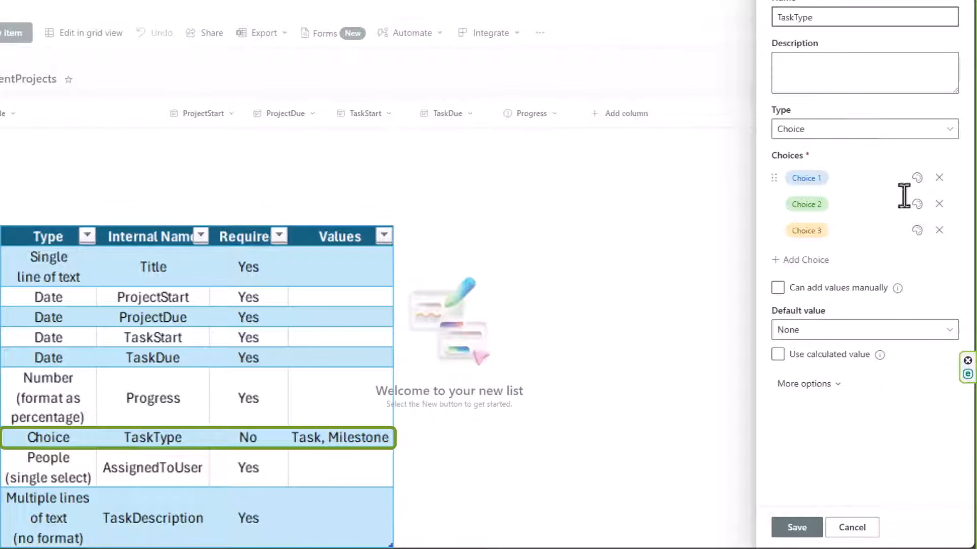
{"action": "left_click", "coordinate": [939, 230]}
{"action": "left_click", "coordinate": [849, 182]}
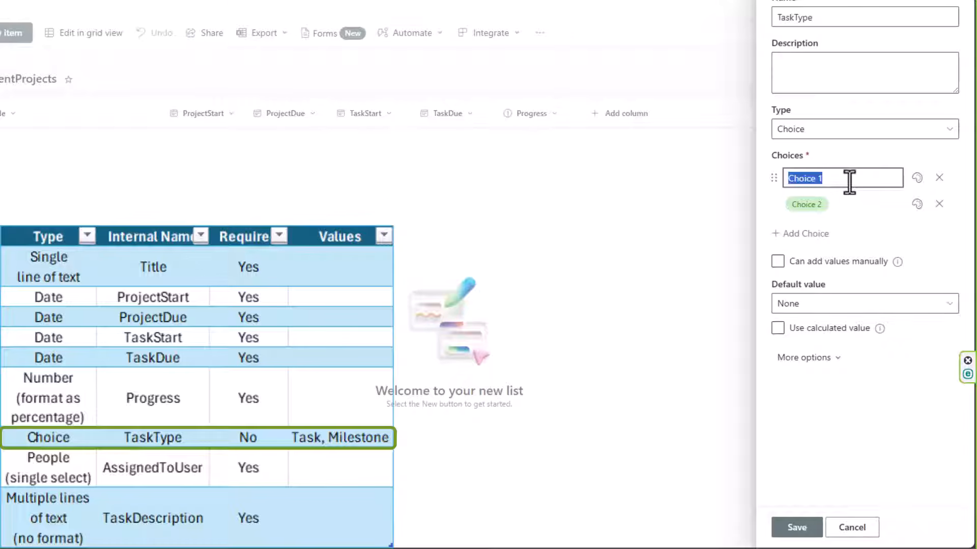
{"action": "type", "text": "Task"}
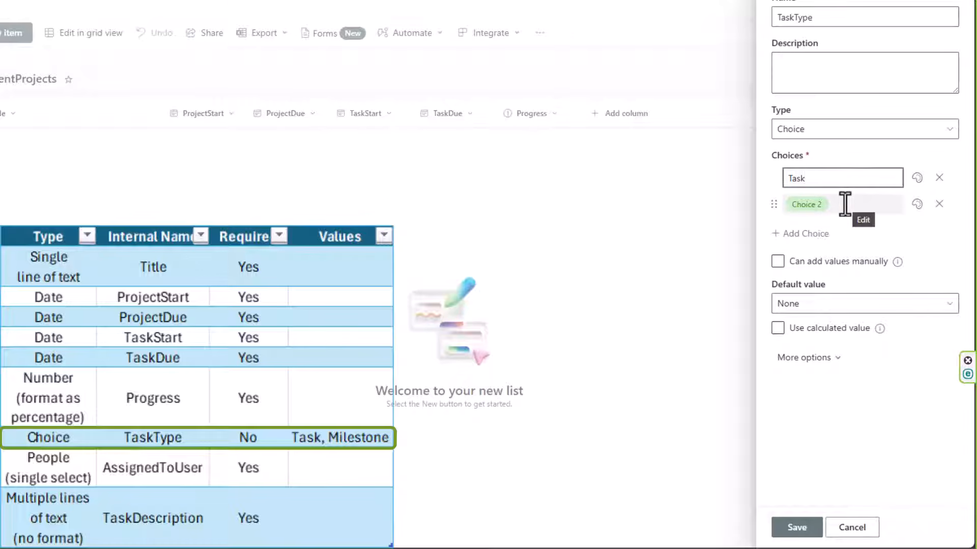
{"action": "left_click", "coordinate": [845, 204]}
{"action": "type", "text": "Mi"}
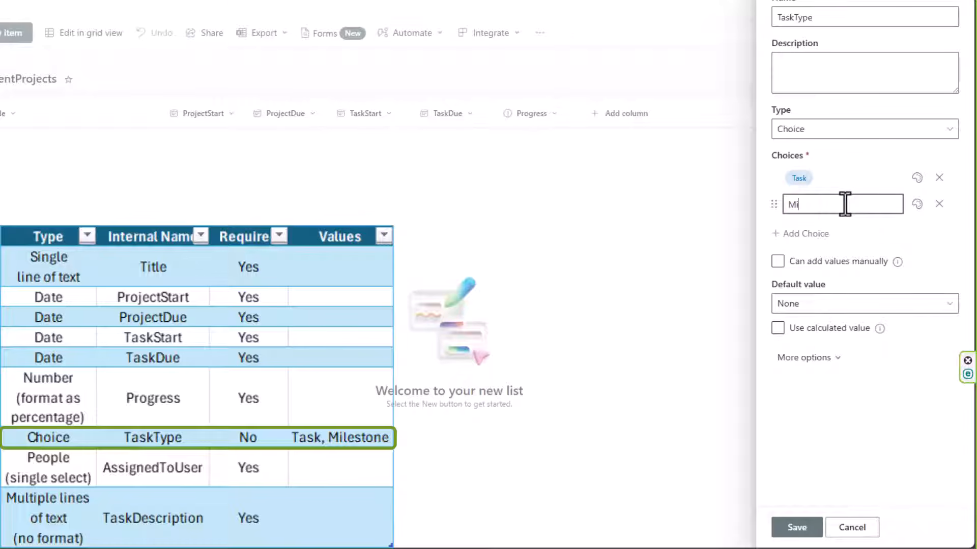
{"action": "type", "text": "lestone"}
{"action": "left_click", "coordinate": [957, 221]}
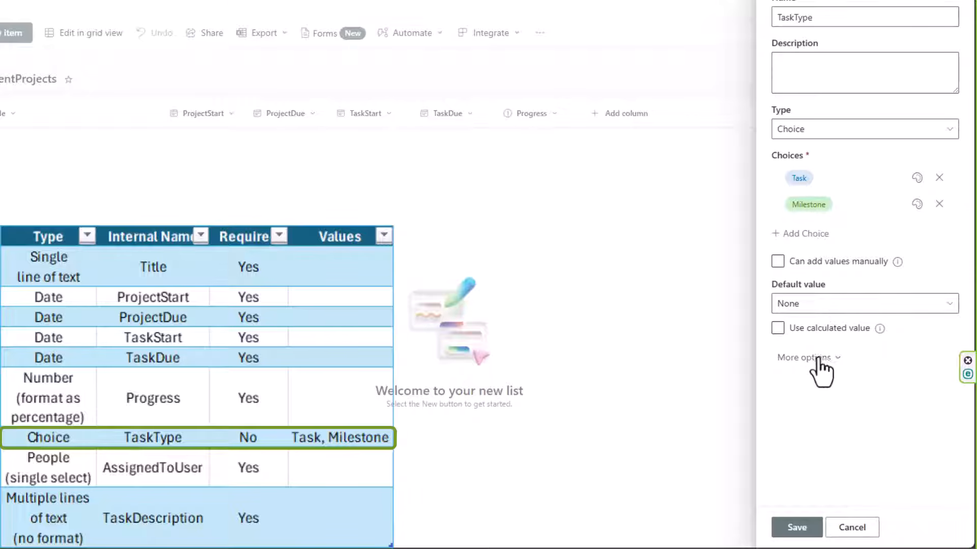
{"action": "left_click", "coordinate": [797, 527]}
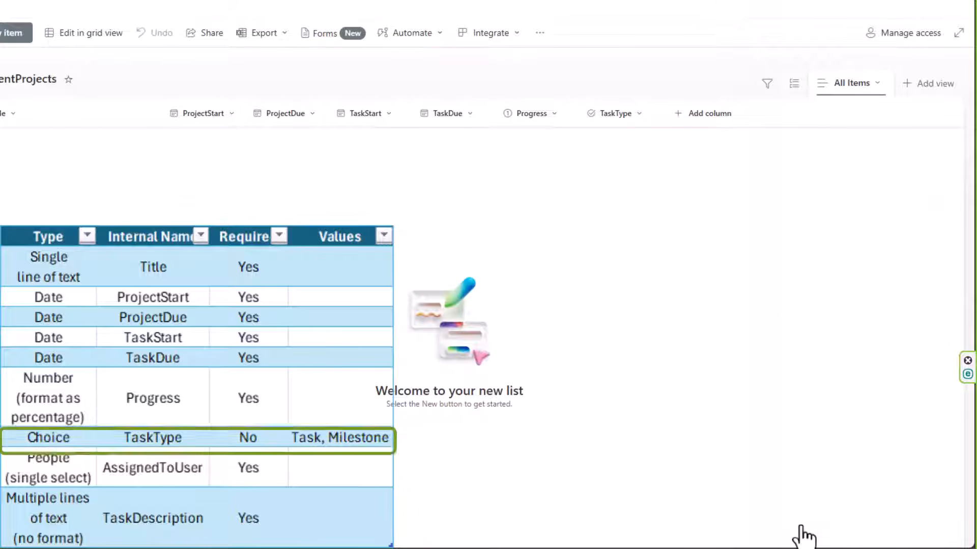
Add a single-selection person column named AssignedToUser that shows profile photos and is required to contain information
{"action": "left_click", "coordinate": [712, 114]}
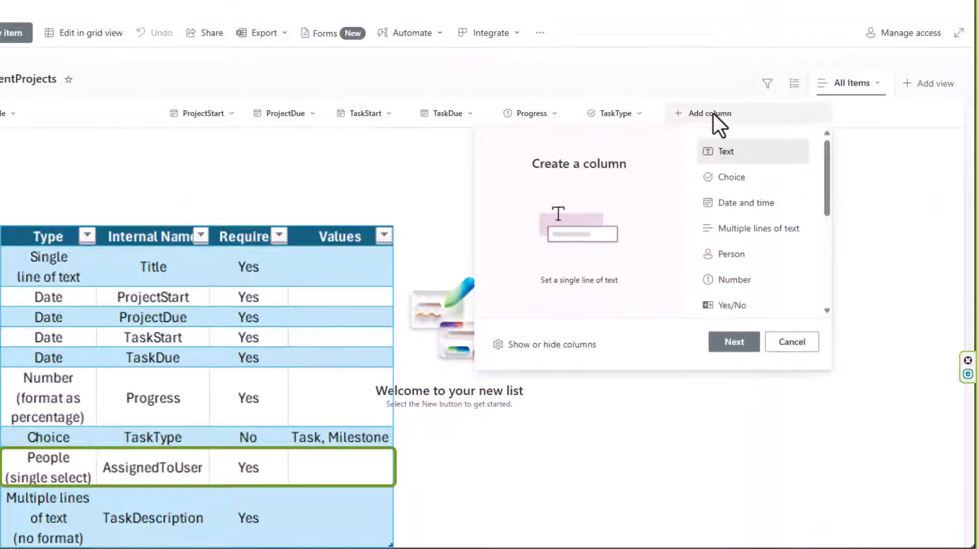
{"action": "left_click", "coordinate": [736, 257]}
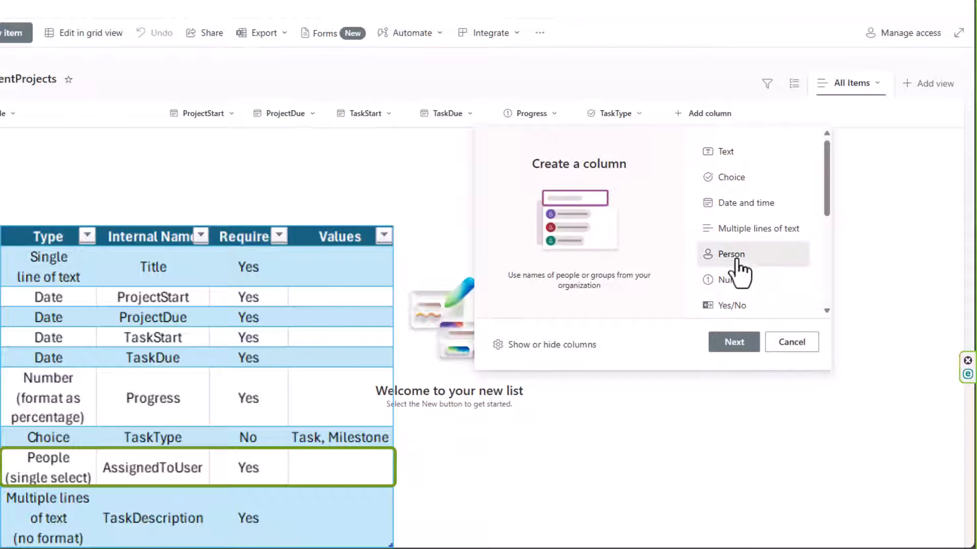
{"action": "left_click", "coordinate": [737, 349]}
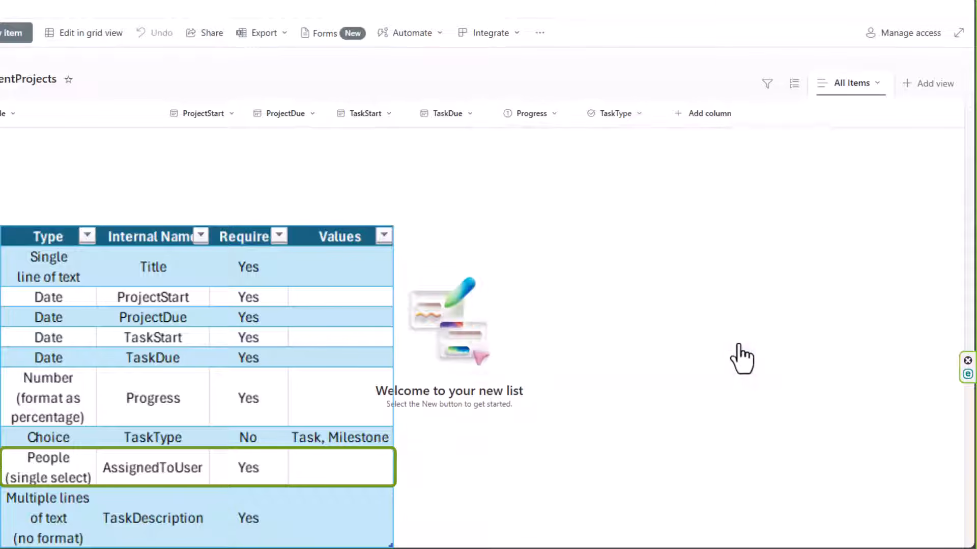
{"action": "type", "text": "AssignedToUser"}
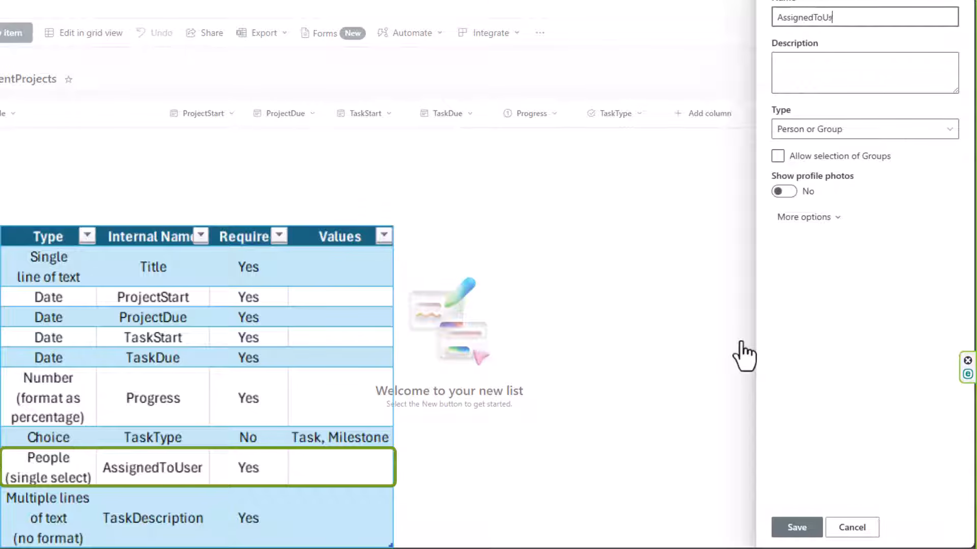
{"action": "left_click", "coordinate": [783, 194]}
{"action": "left_click", "coordinate": [805, 217]}
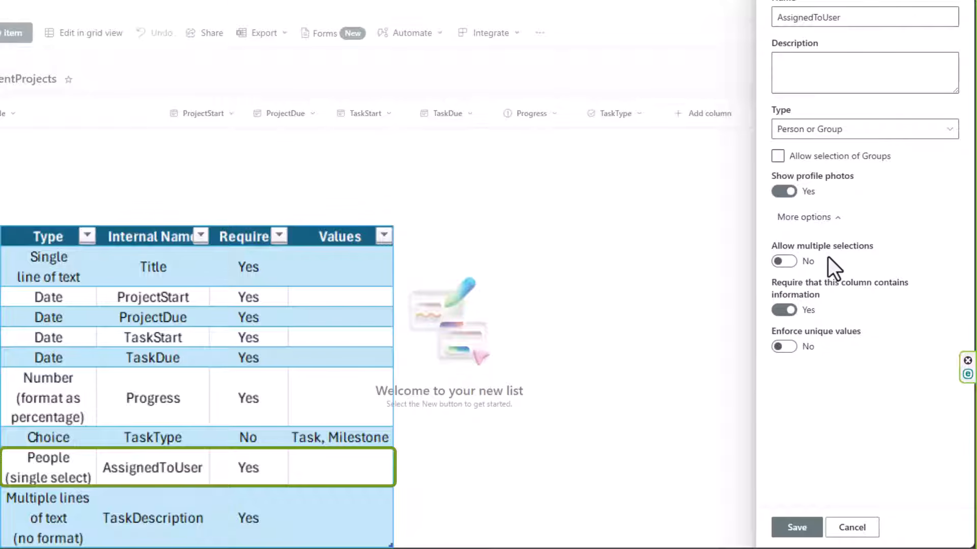
{"action": "left_click", "coordinate": [795, 529]}
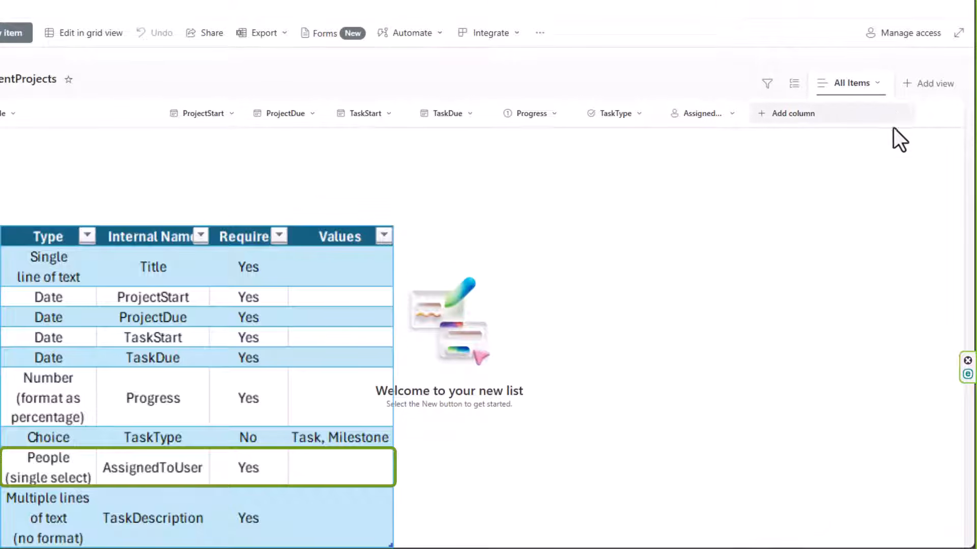
Add a required multiple-lines-of-text column named TaskDescription without enhanced rich text
{"action": "left_click", "coordinate": [799, 115]}
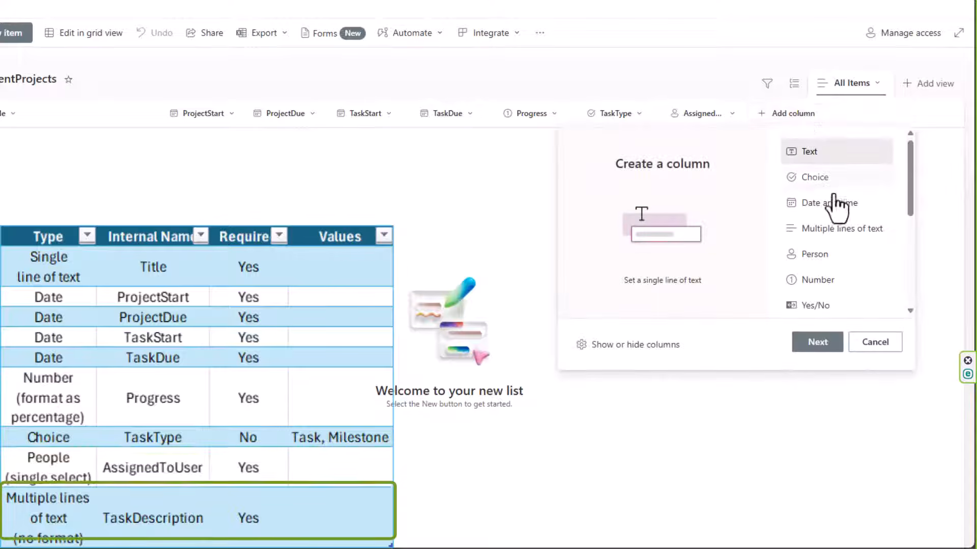
{"action": "left_click", "coordinate": [827, 231]}
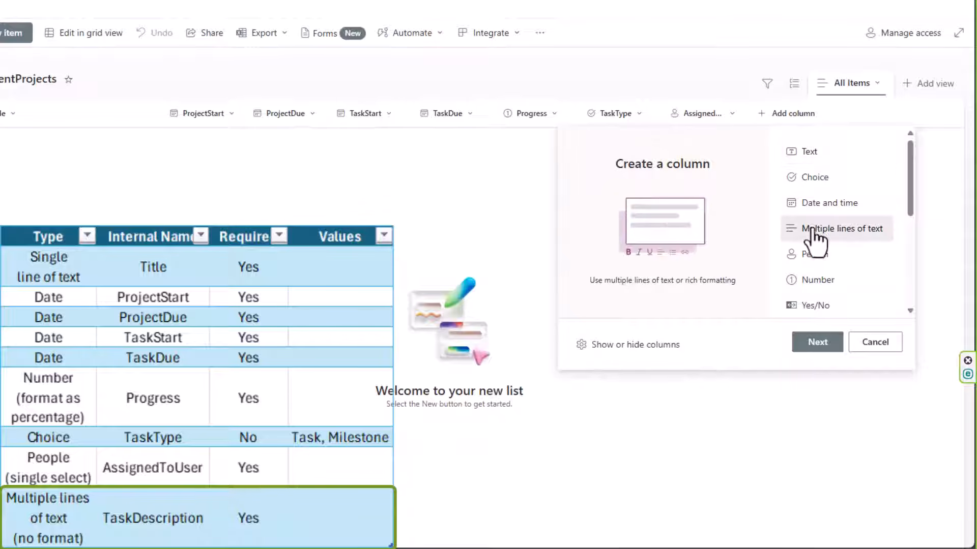
{"action": "left_click", "coordinate": [816, 343]}
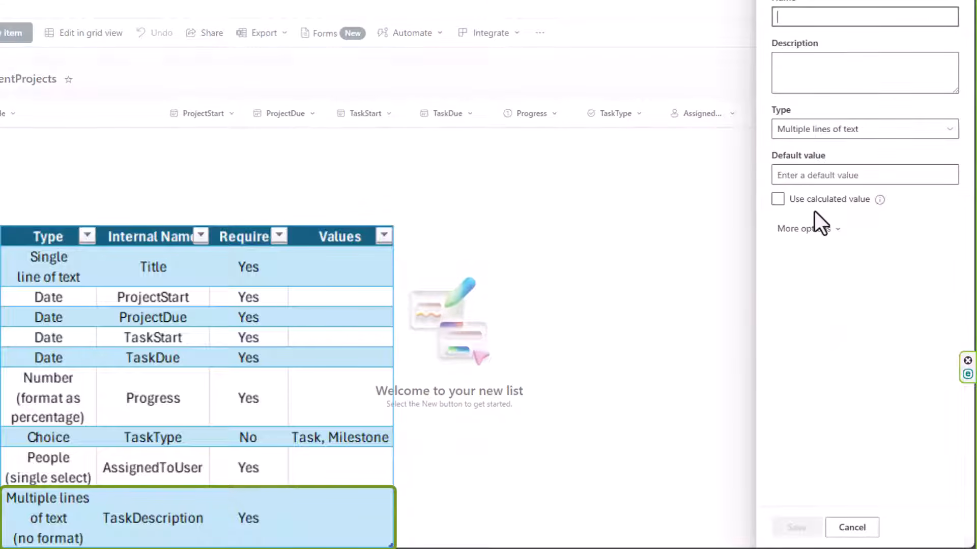
{"action": "type", "text": "TaskDescription"}
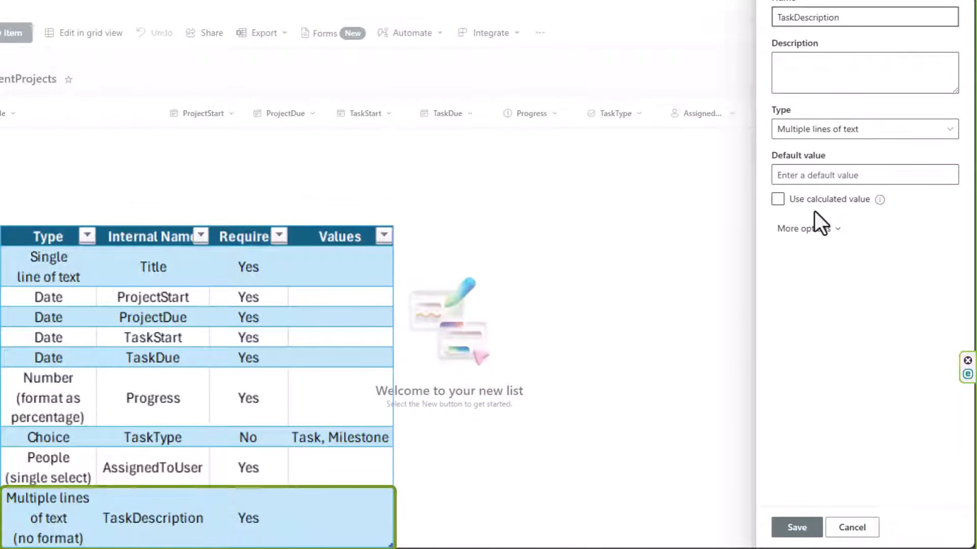
{"action": "left_click", "coordinate": [802, 228]}
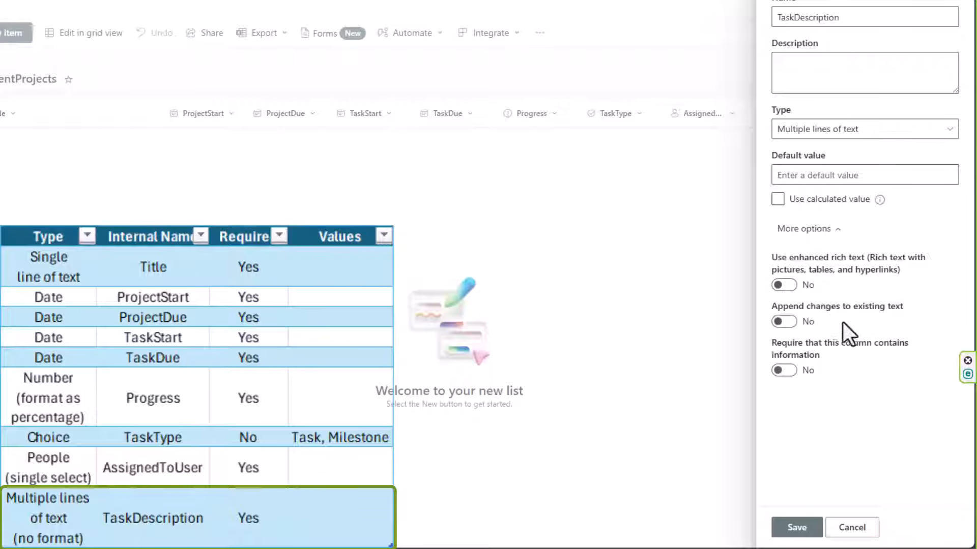
{"action": "left_click", "coordinate": [786, 373]}
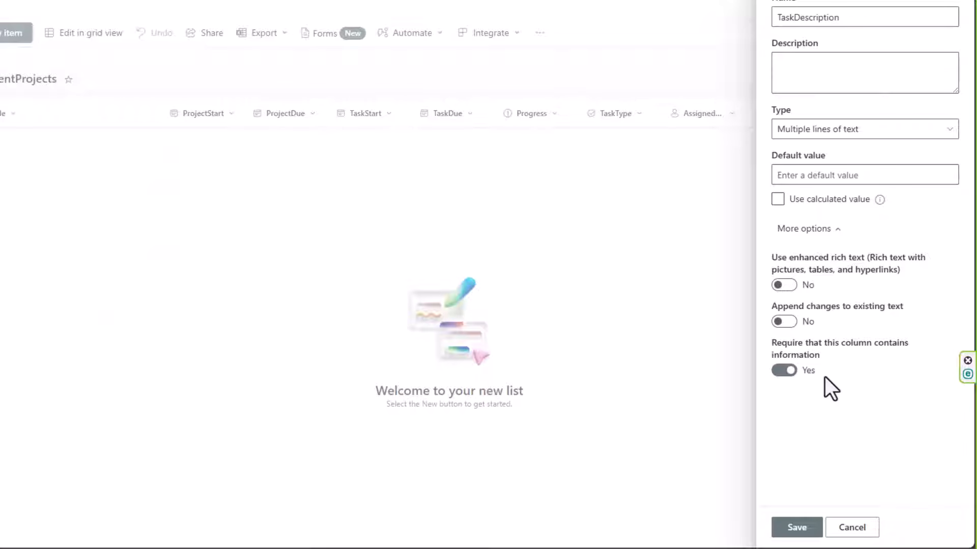
{"action": "left_click", "coordinate": [796, 529]}
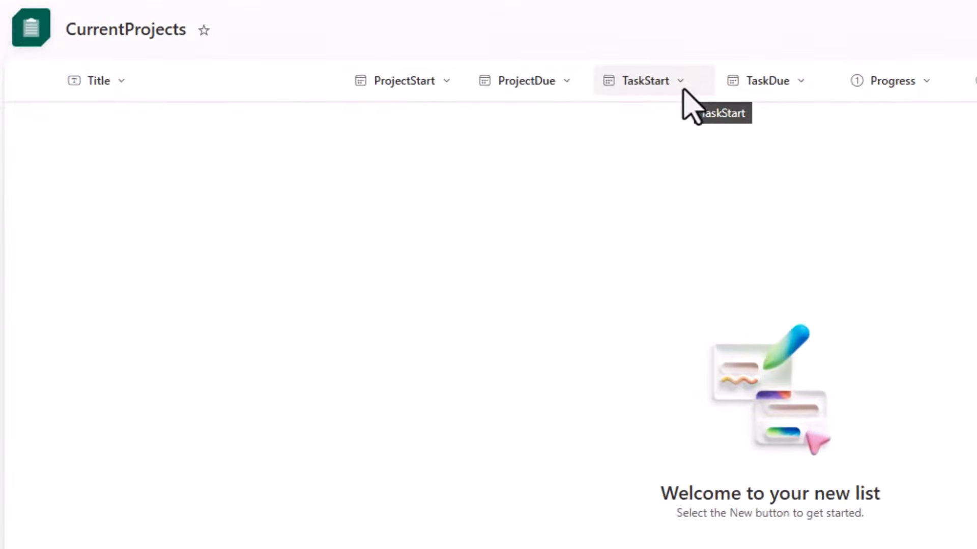
Sort the list by TaskStart from older to newer and save the sorting in the public All Items view
{"action": "left_click", "coordinate": [683, 87]}
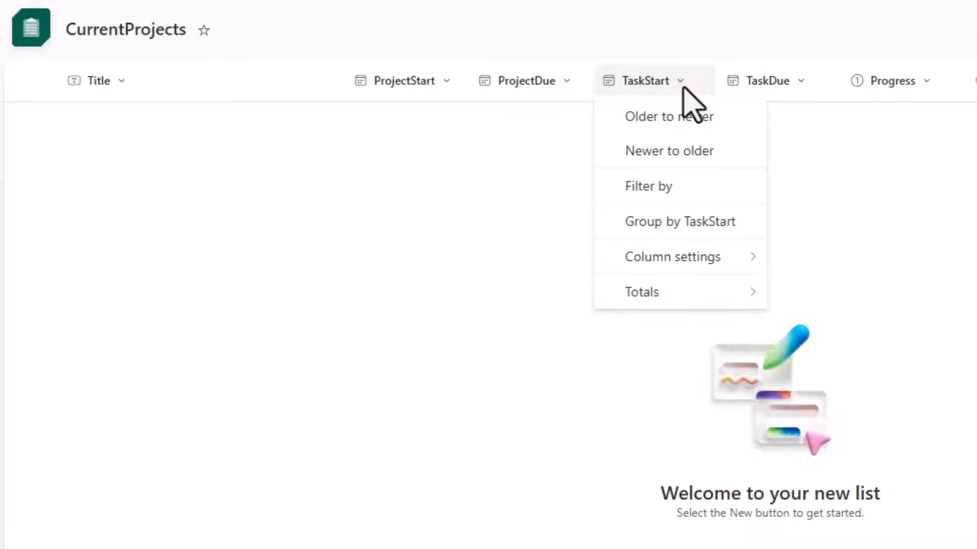
{"action": "left_click", "coordinate": [661, 125]}
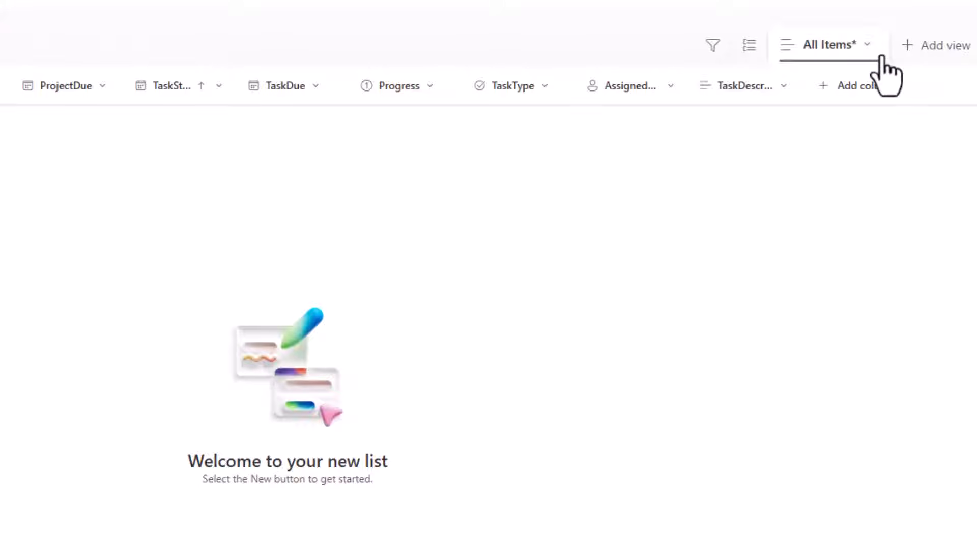
{"action": "left_click", "coordinate": [859, 51]}
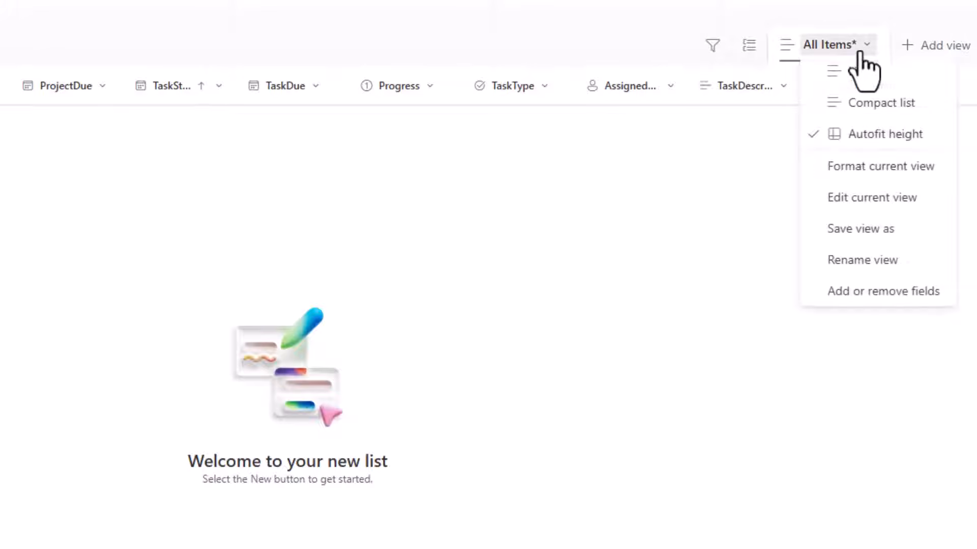
{"action": "left_click", "coordinate": [876, 231]}
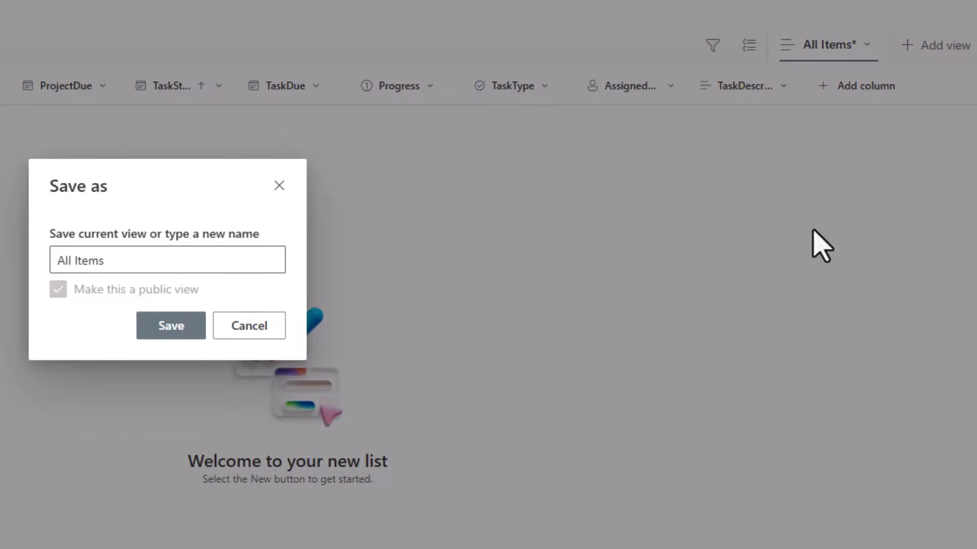
{"action": "left_click", "coordinate": [170, 326]}
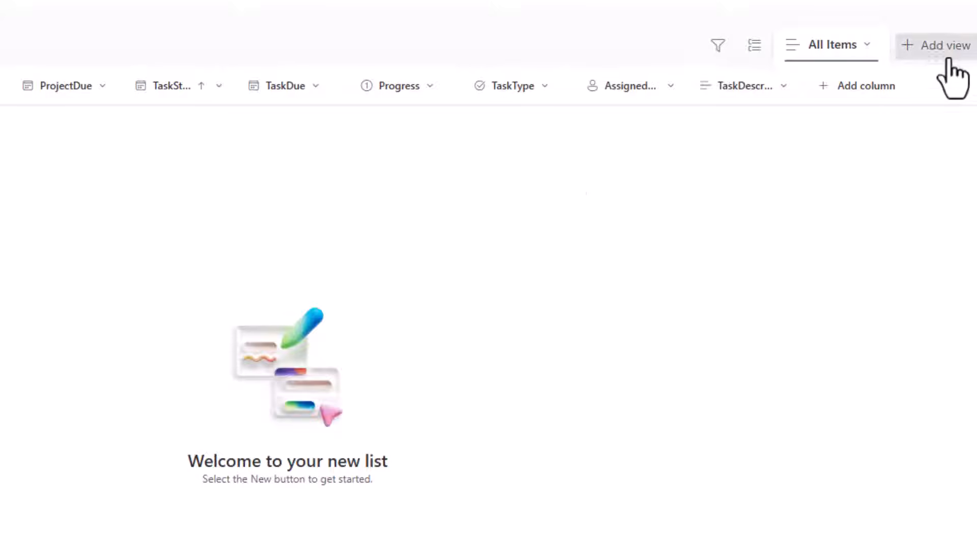
Save the current view as a new public view named Gantt and switch between it and All Items
{"action": "left_click", "coordinate": [865, 47]}
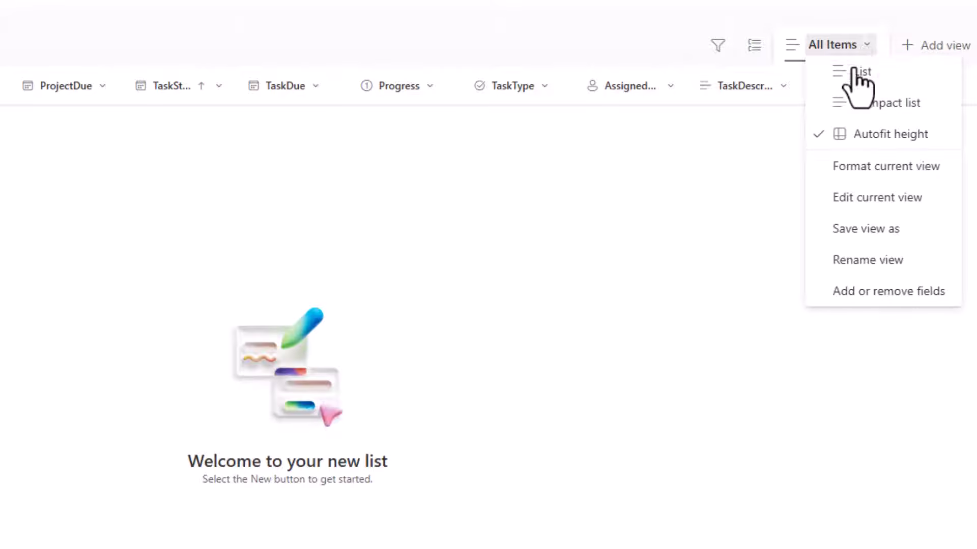
{"action": "left_click", "coordinate": [862, 232]}
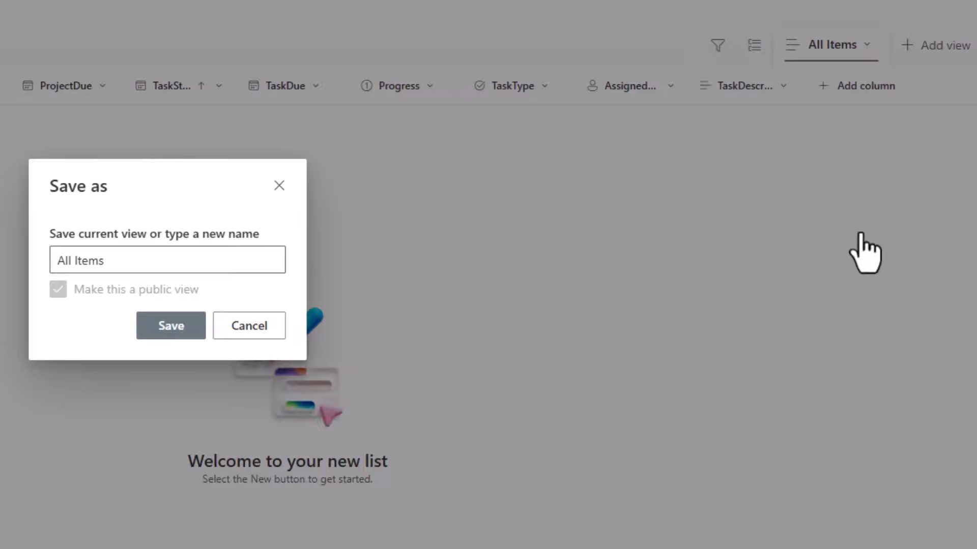
{"action": "left_click", "coordinate": [190, 270]}
{"action": "key", "text": "ctrl+a"}
{"action": "type", "text": "Ga"}
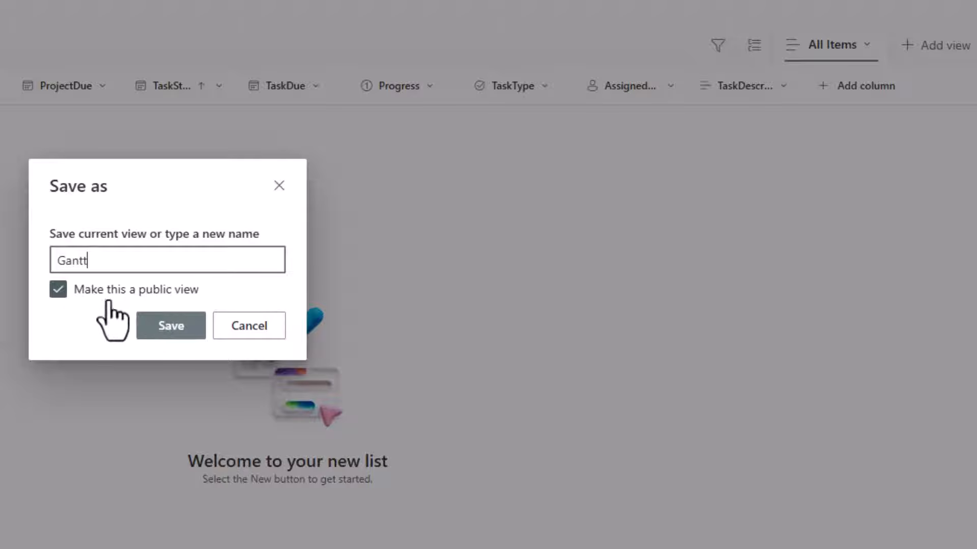
{"action": "left_click", "coordinate": [170, 328]}
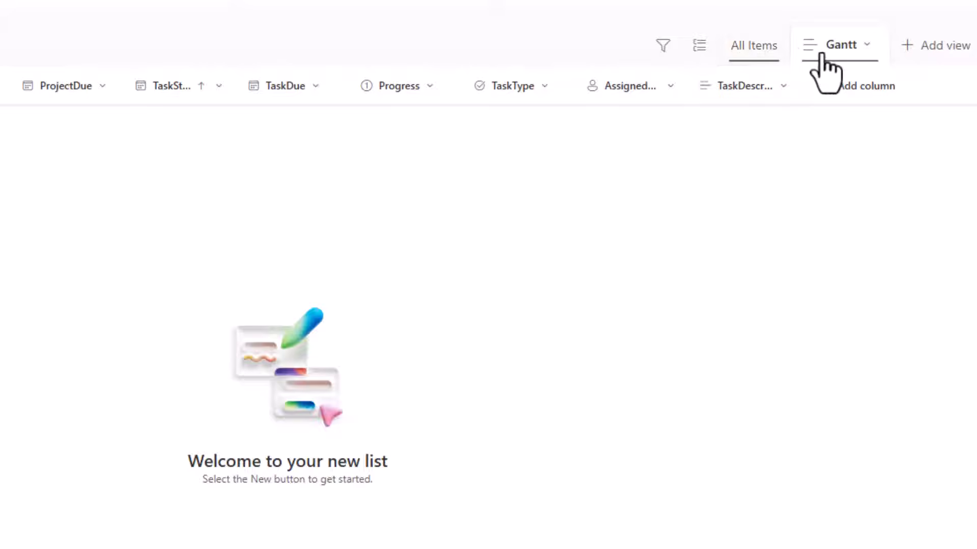
{"action": "left_click", "coordinate": [732, 56]}
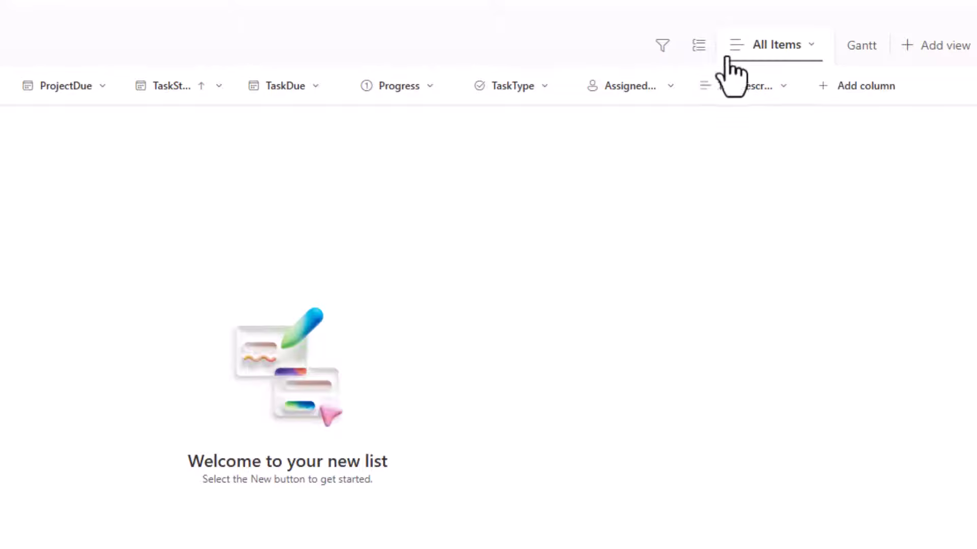
{"action": "left_click", "coordinate": [868, 59]}
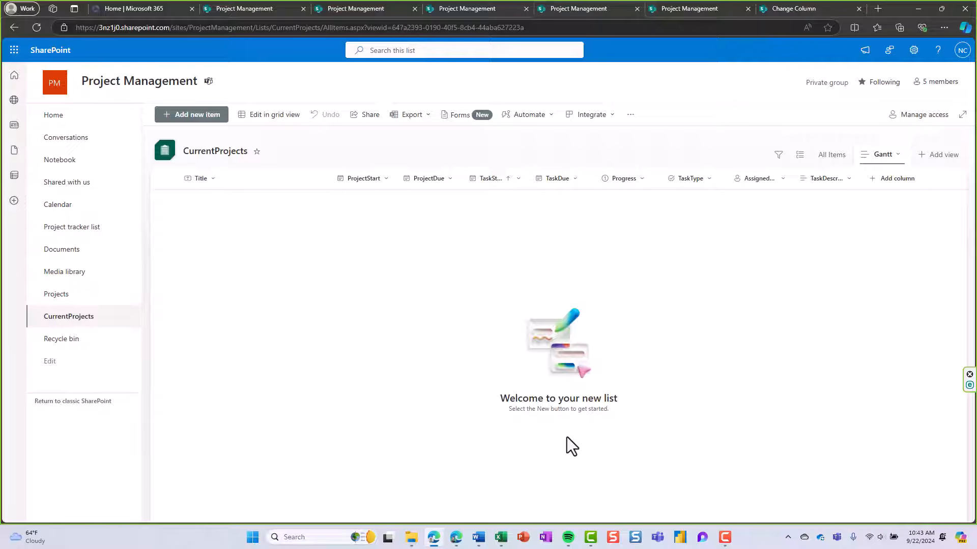
Put the Gantt view into grid editing and copy the project task rows from the open Excel workbook
{"action": "left_click", "coordinate": [269, 116]}
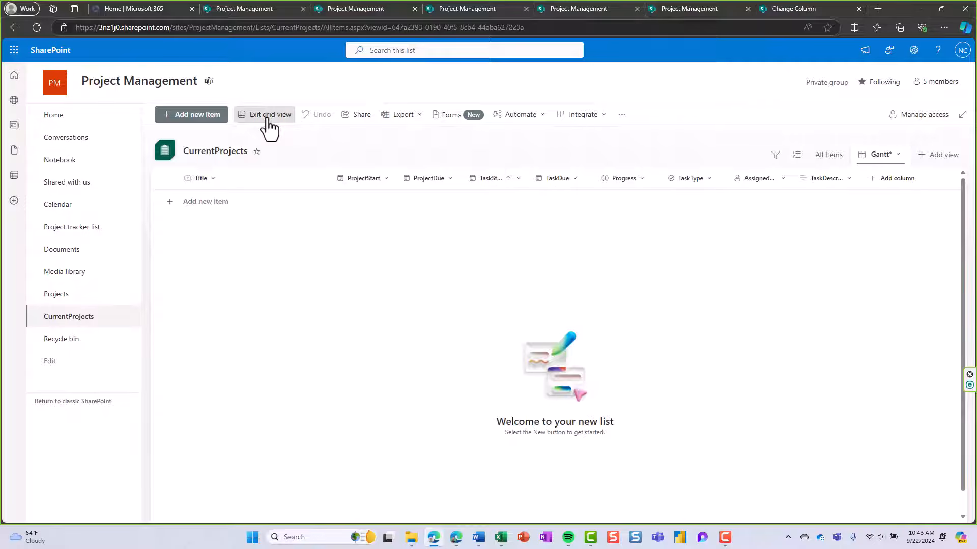
{"action": "mouse_move", "coordinate": [500, 537]}
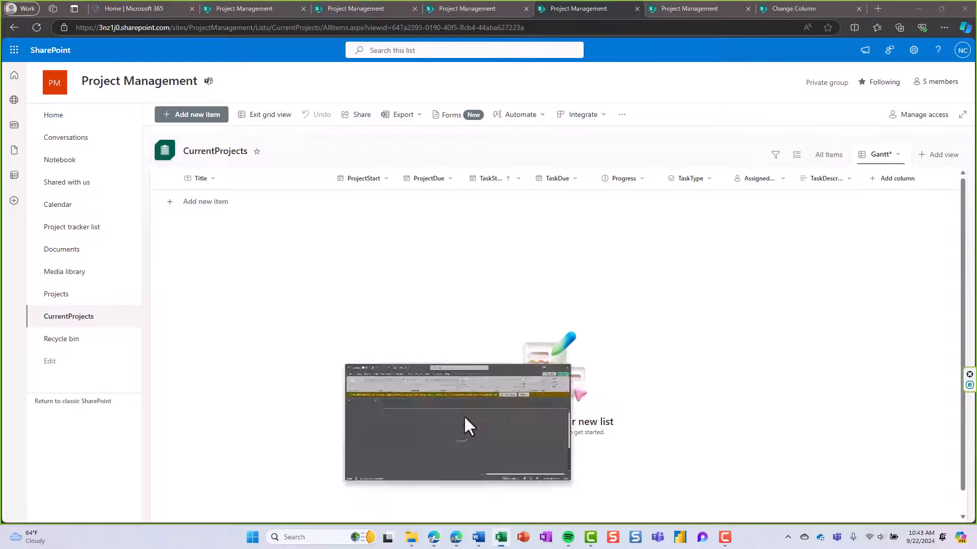
{"action": "left_click", "coordinate": [464, 425]}
{"action": "left_click_drag", "start_coordinate": [76, 175], "coordinate": [357, 330]}
{"action": "key", "text": "alt+Tab"}
Paste the copied task rows as new items starting at the Title field and look through them
{"action": "left_click", "coordinate": [273, 210]}
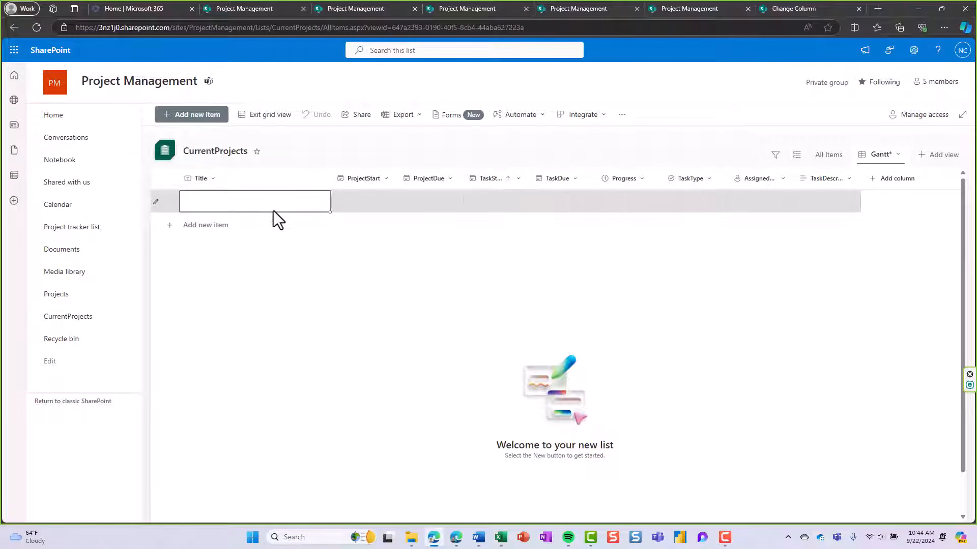
{"action": "key", "text": "ctrl+v"}
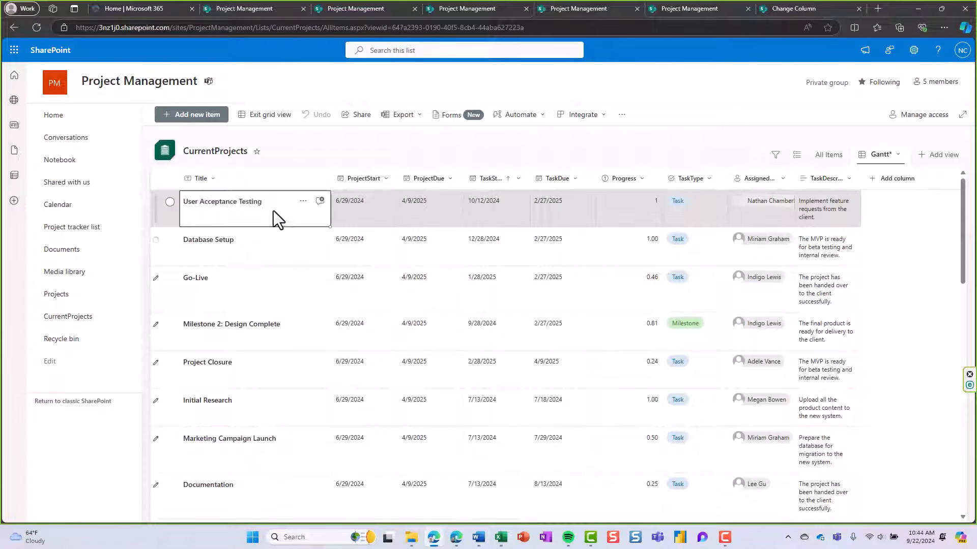
{"action": "scroll", "coordinate": [219, 428], "scroll_direction": "down", "scroll_amount": 3}
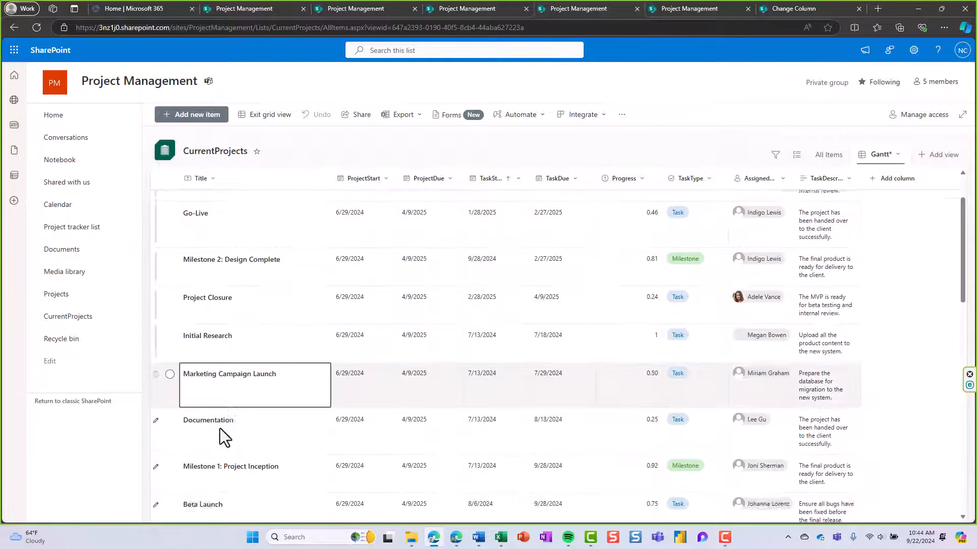
{"action": "scroll", "coordinate": [578, 389], "scroll_direction": "down", "scroll_amount": 2}
{"action": "scroll", "coordinate": [578, 389], "scroll_direction": "down", "scroll_amount": 4}
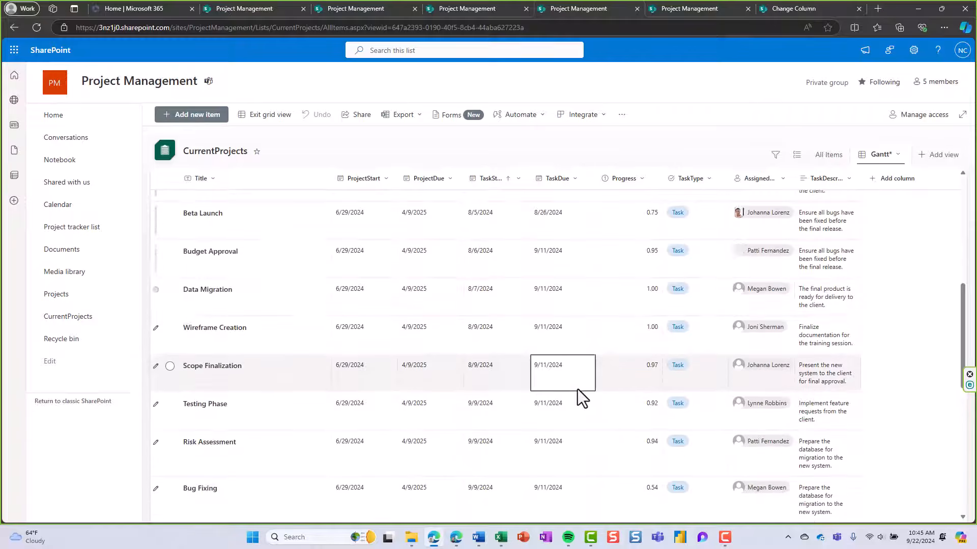
{"action": "scroll", "coordinate": [553, 244], "scroll_direction": "down", "scroll_amount": 6}
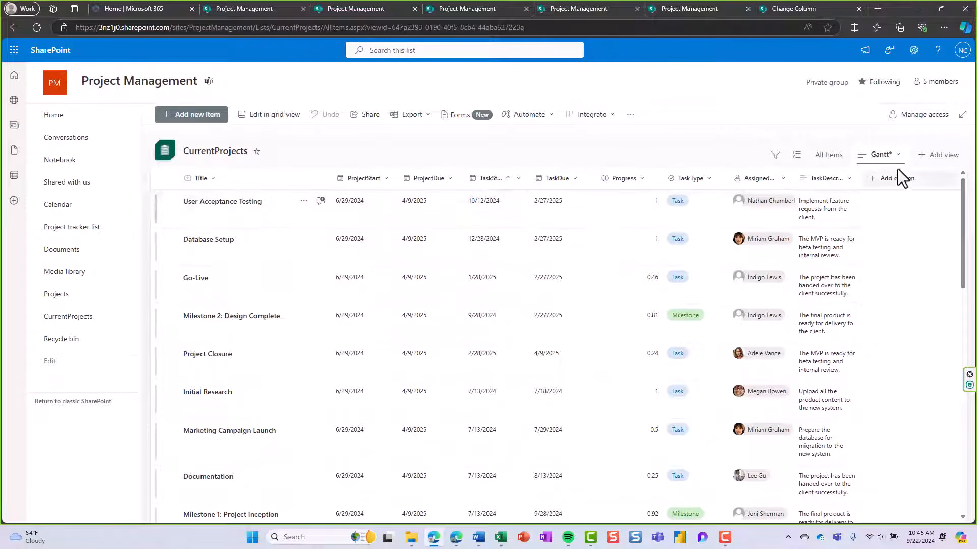
Open the Gantt view's formatting in advanced mode and clear the default JSON
{"action": "left_click", "coordinate": [898, 155]}
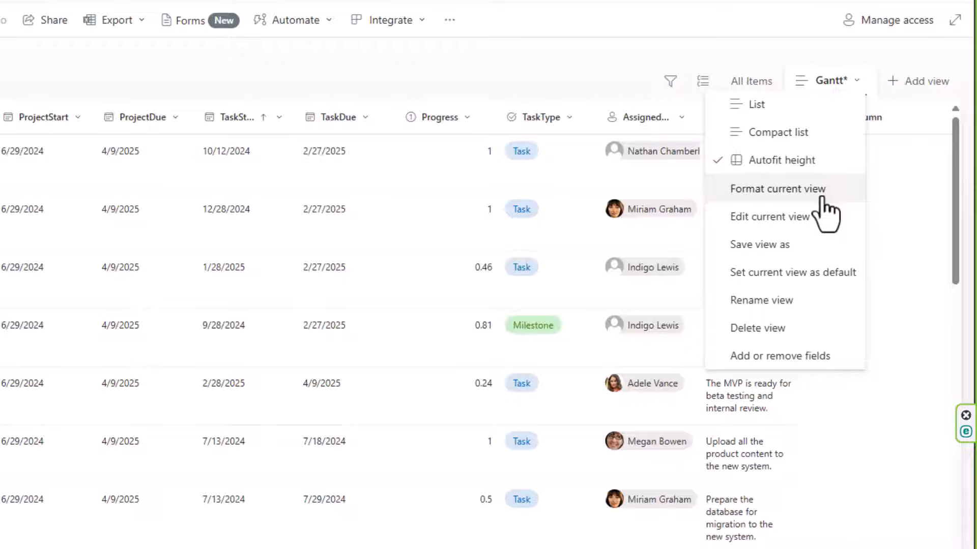
{"action": "left_click", "coordinate": [796, 189]}
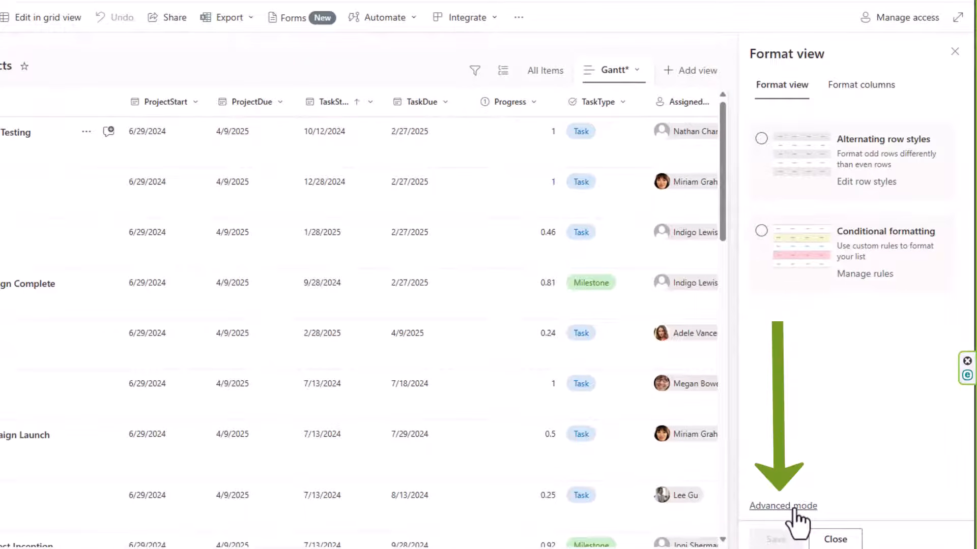
{"action": "left_click", "coordinate": [795, 507]}
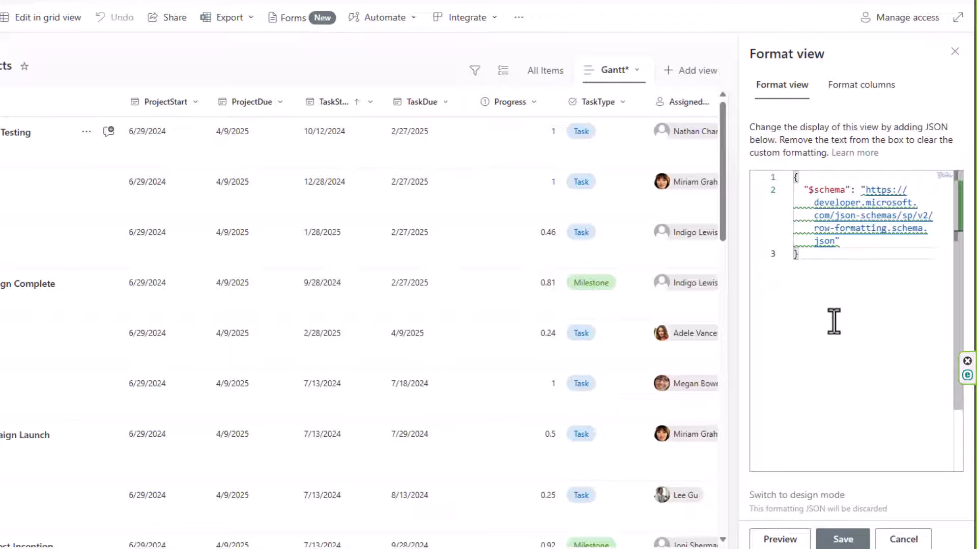
{"action": "key", "text": "ctrl+a"}
{"action": "key", "text": "Delete"}
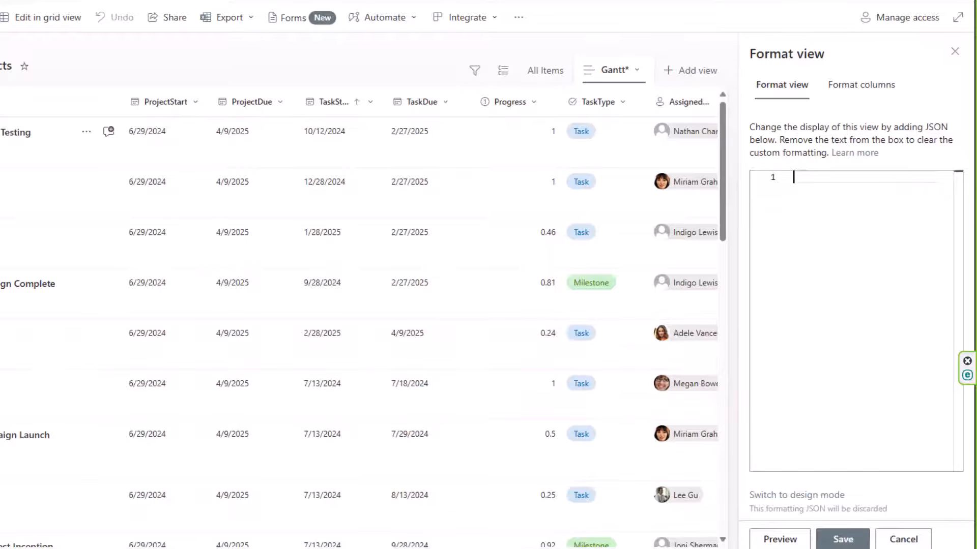
Copy the entire project-gantt-chart.json sample from its raw GitHub page and paste it into the Gantt view's formatting code
{"action": "left_click", "coordinate": [383, 524]}
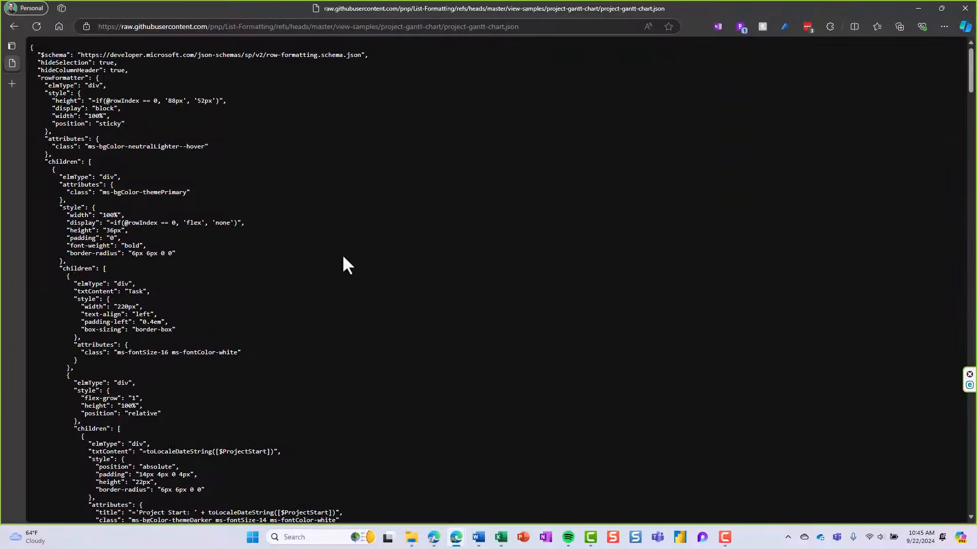
{"action": "key", "text": "ctrl+a"}
{"action": "key", "text": "ctrl+c"}
{"action": "left_click", "coordinate": [918, 8]}
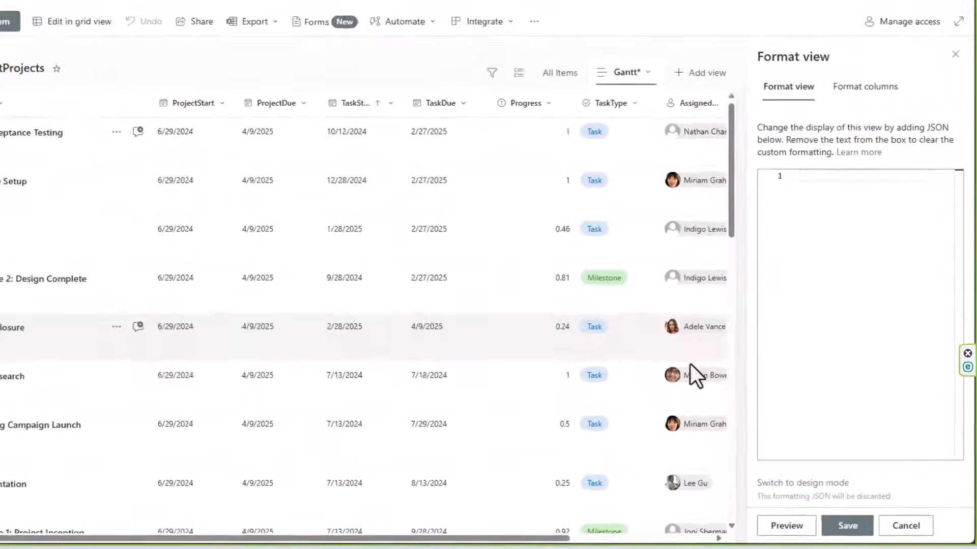
{"action": "left_click", "coordinate": [867, 271]}
{"action": "key", "text": "ctrl+v"}
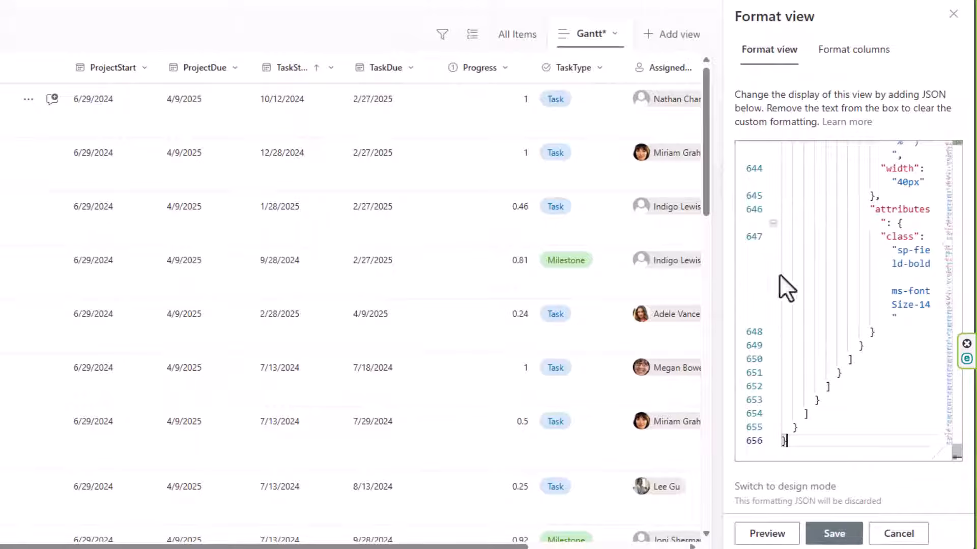
Check the beginning of the pasted JSON, save the Gantt view formatting and close the formatting pane
{"action": "scroll", "coordinate": [814, 315], "scroll_direction": "up", "scroll_amount": 5}
{"action": "left_click_drag", "start_coordinate": [960, 448], "coordinate": [974, 143]}
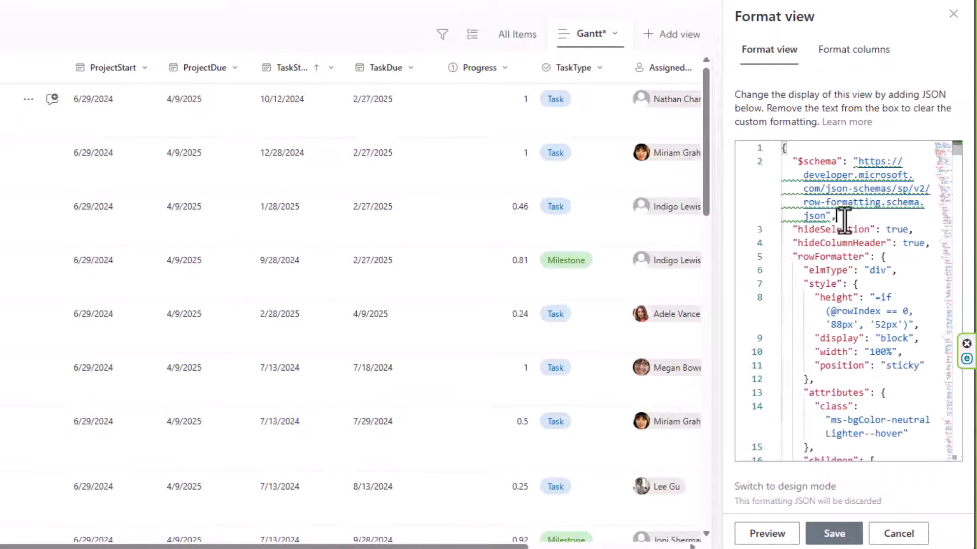
{"action": "left_click_drag", "start_coordinate": [839, 216], "coordinate": [746, 147]}
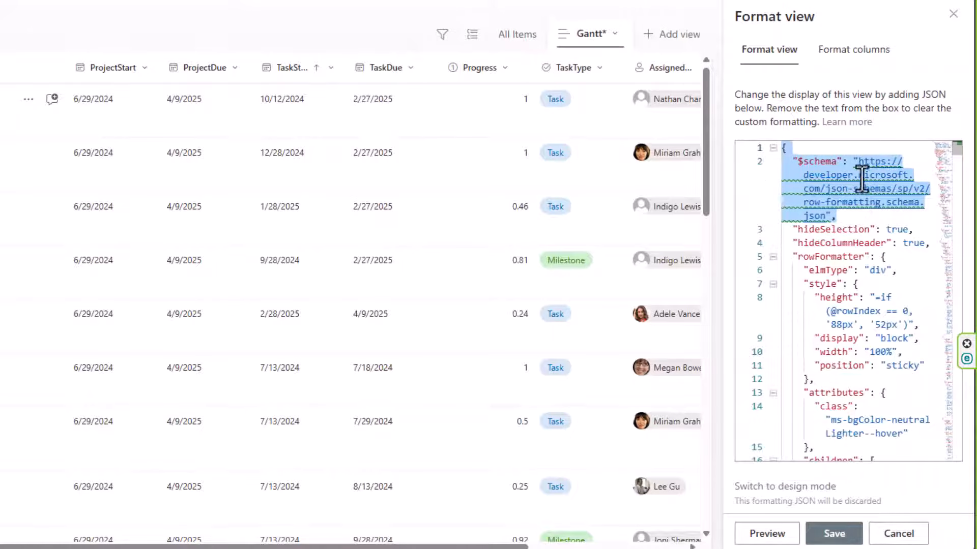
{"action": "mouse_move", "coordinate": [861, 179]}
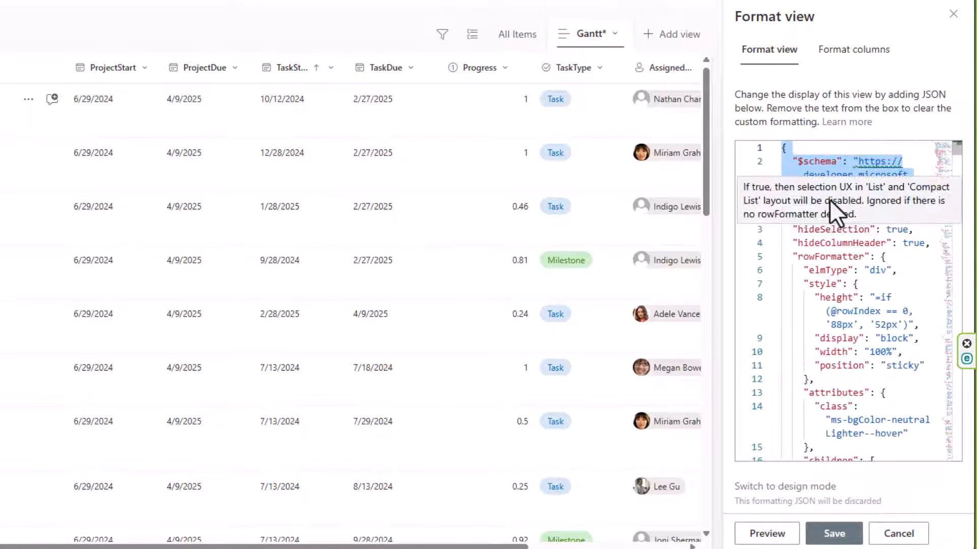
{"action": "left_click", "coordinate": [840, 536]}
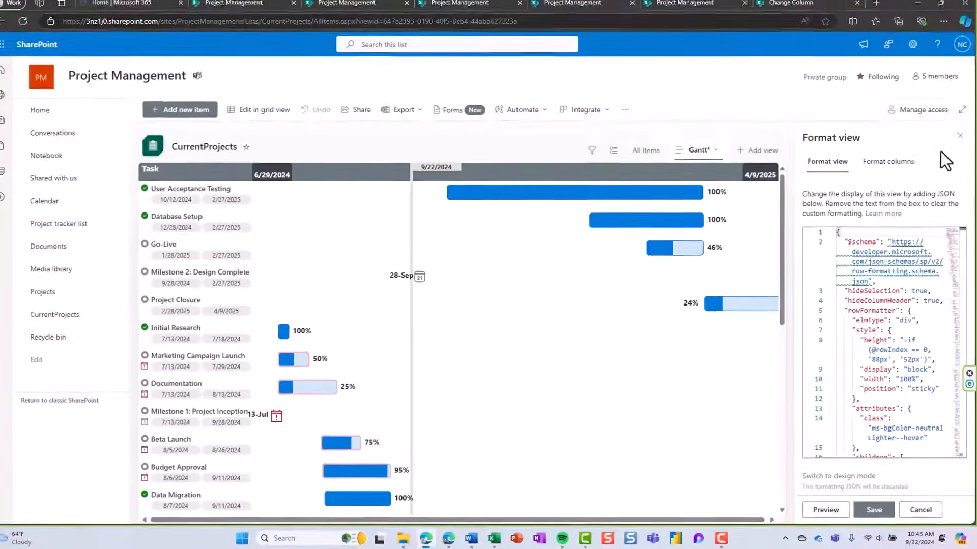
{"action": "left_click", "coordinate": [960, 143]}
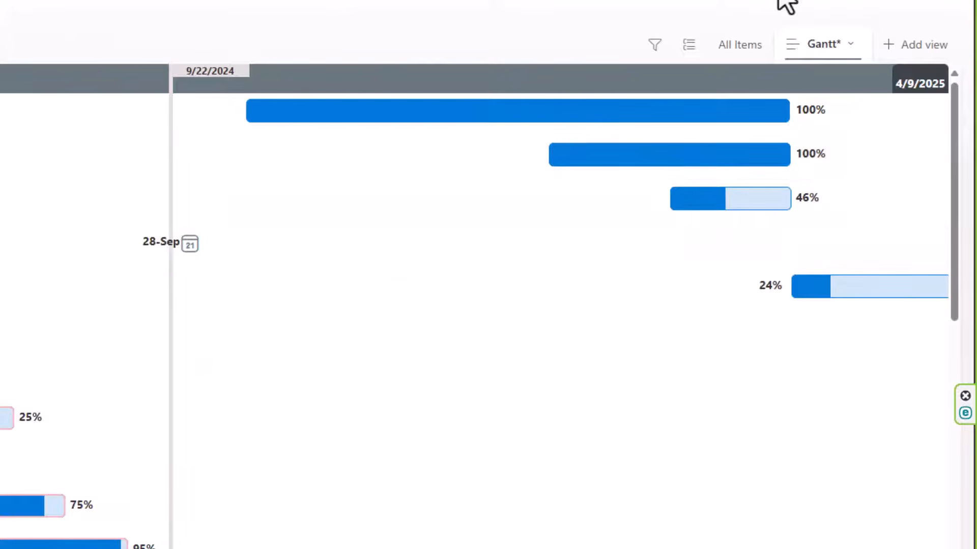
Look through the tasks in the All Items view and compare them with the bars and milestones in the Gantt view
{"action": "left_click", "coordinate": [737, 46]}
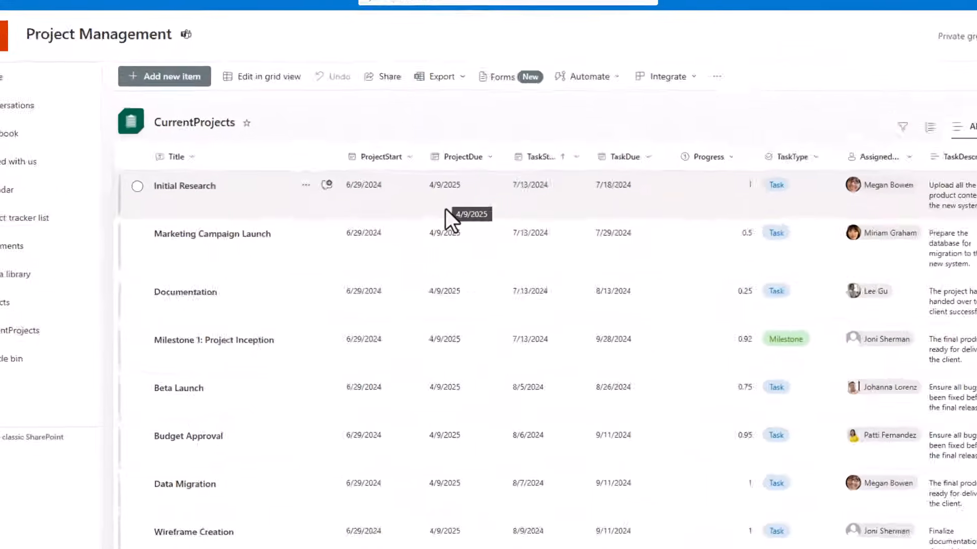
{"action": "scroll", "coordinate": [544, 264], "scroll_direction": "down", "scroll_amount": 20}
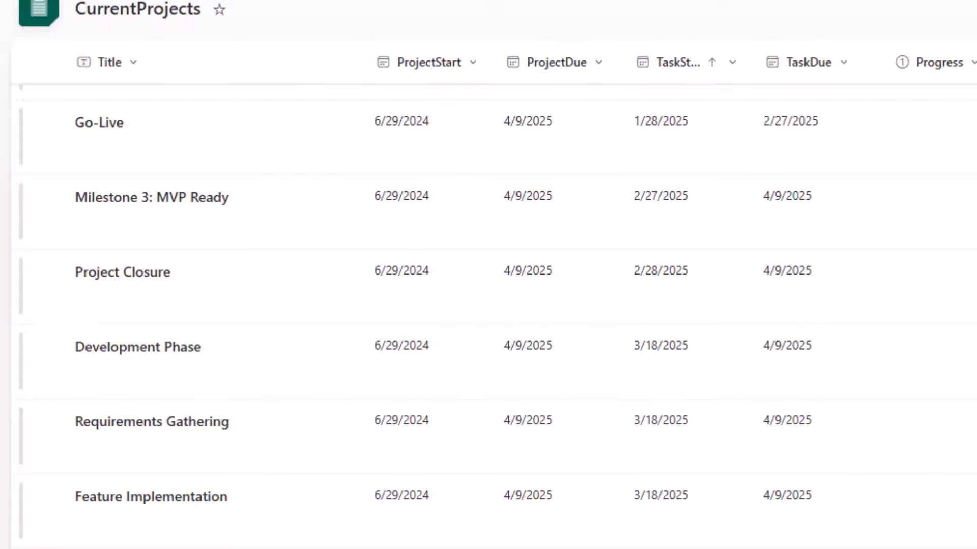
{"action": "scroll", "coordinate": [813, 205], "scroll_direction": "up", "scroll_amount": 20}
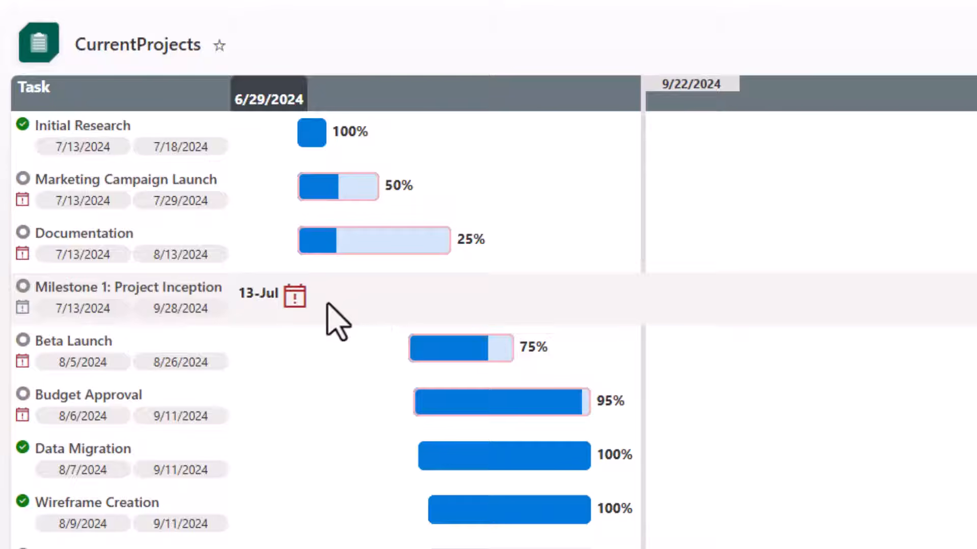
{"action": "mouse_move", "coordinate": [322, 127]}
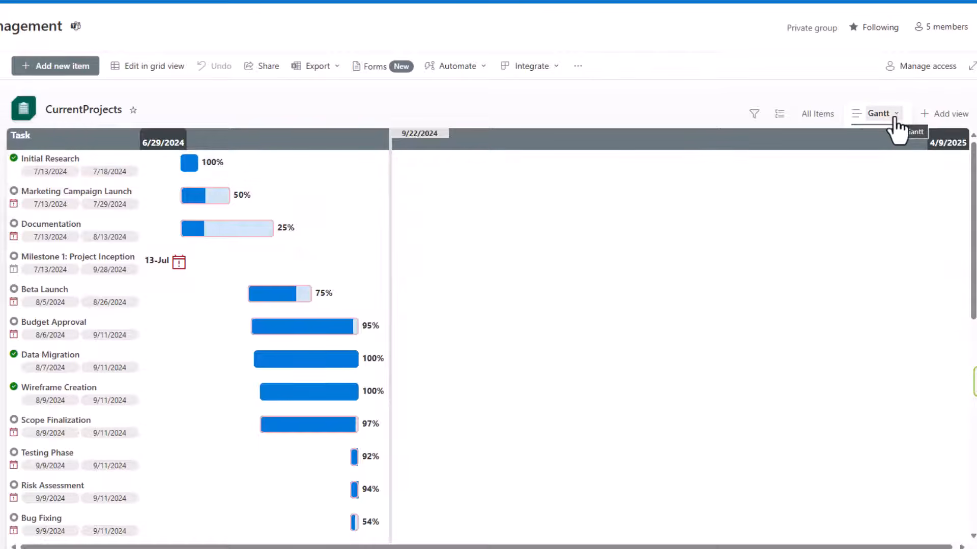
Edit the Gantt view so items sort by TaskStart and then by TaskType in ascending order, and save the view
{"action": "left_click", "coordinate": [896, 114]}
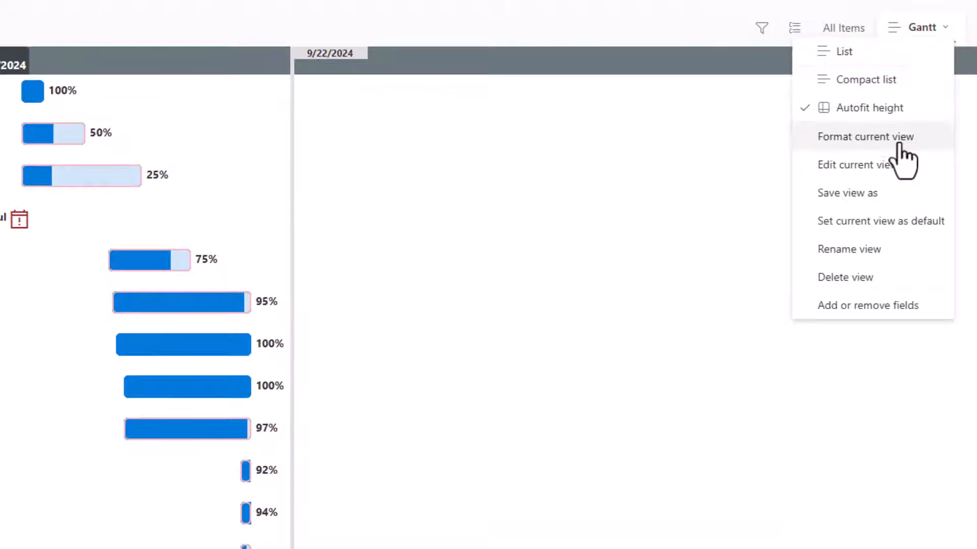
{"action": "left_click", "coordinate": [873, 174]}
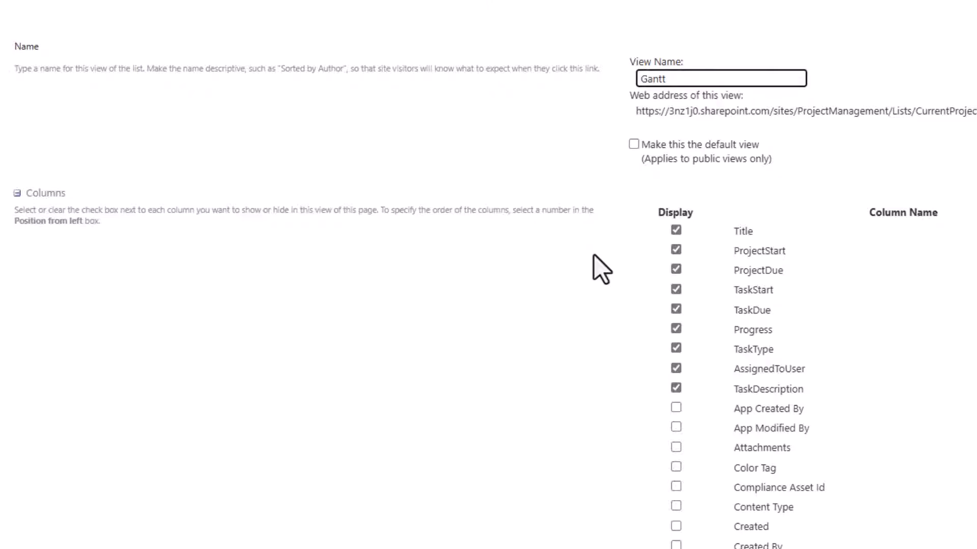
{"action": "scroll", "coordinate": [581, 291], "scroll_direction": "down", "scroll_amount": 5}
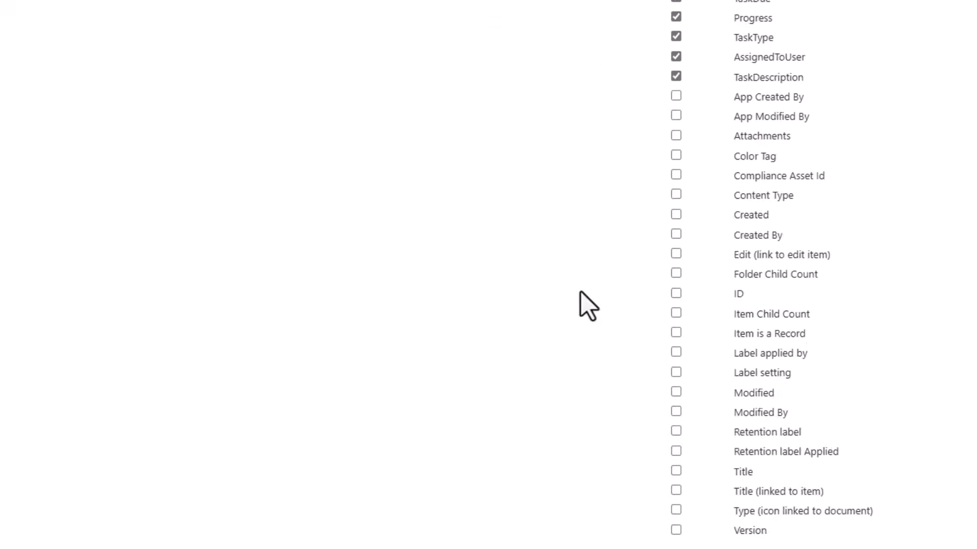
{"action": "scroll", "coordinate": [579, 293], "scroll_direction": "down", "scroll_amount": 3}
{"action": "scroll", "coordinate": [620, 356], "scroll_direction": "down", "scroll_amount": 4}
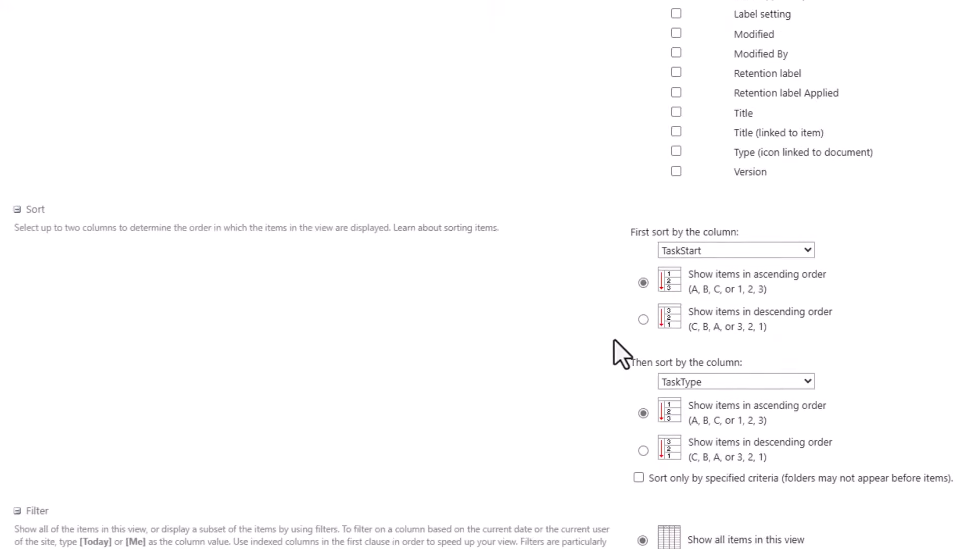
{"action": "scroll", "coordinate": [615, 340], "scroll_direction": "down", "scroll_amount": 1}
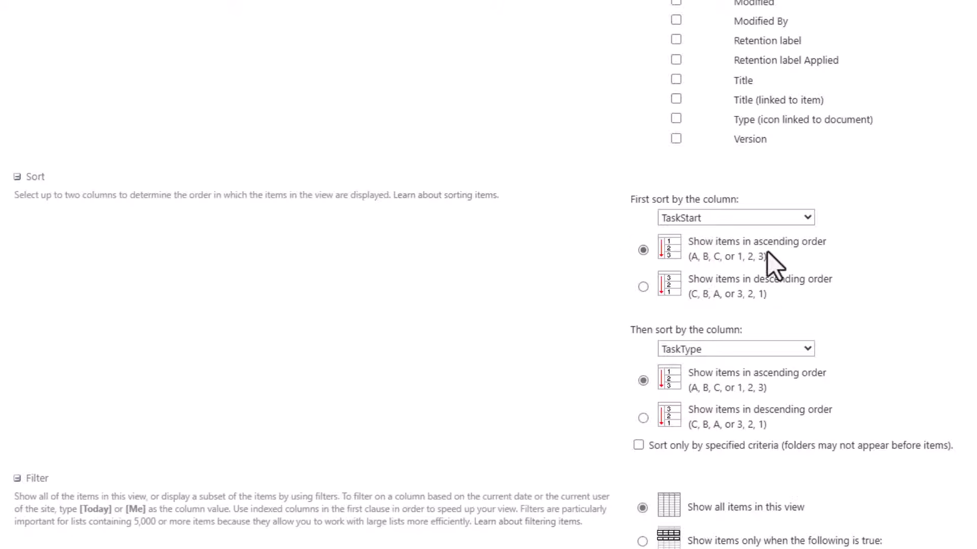
{"action": "left_click", "coordinate": [763, 351]}
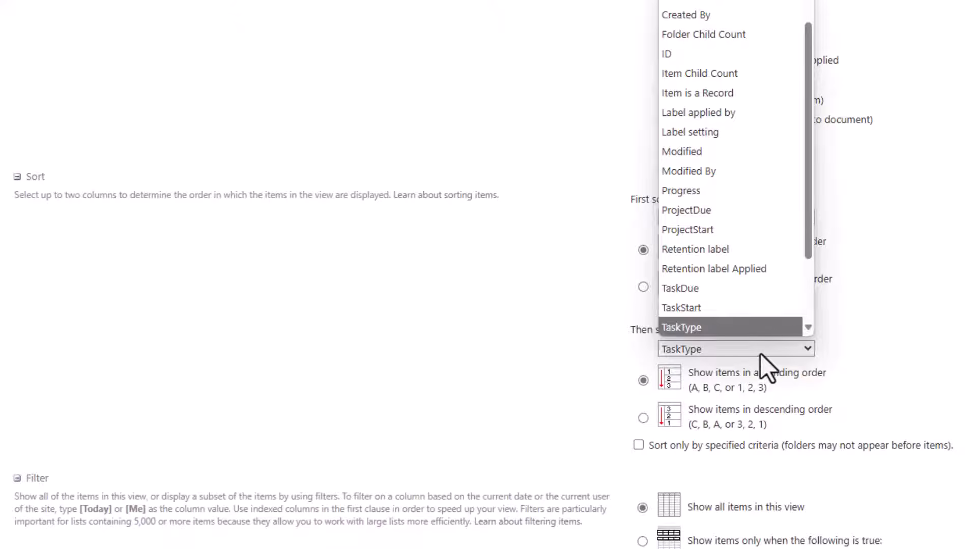
{"action": "left_click", "coordinate": [707, 328]}
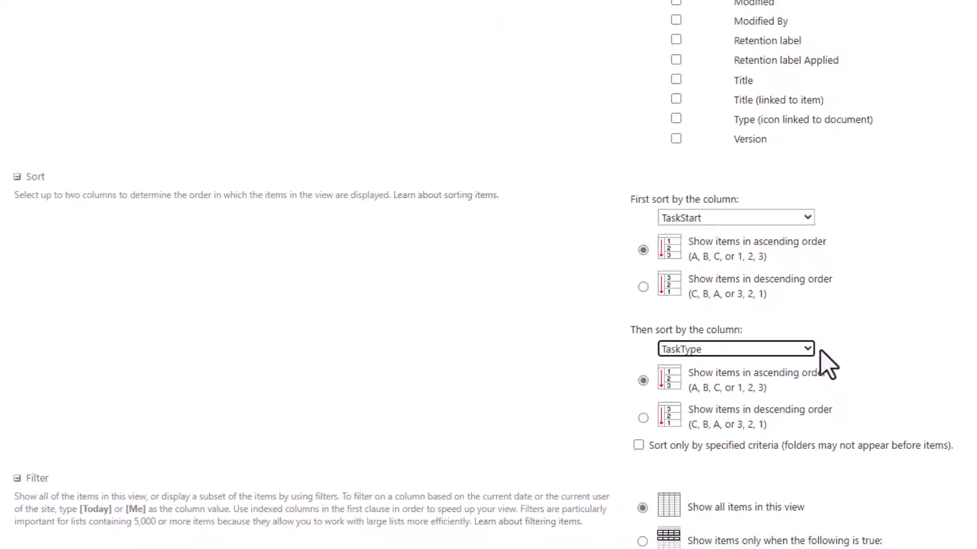
{"action": "scroll", "coordinate": [831, 352], "scroll_direction": "down", "scroll_amount": 9}
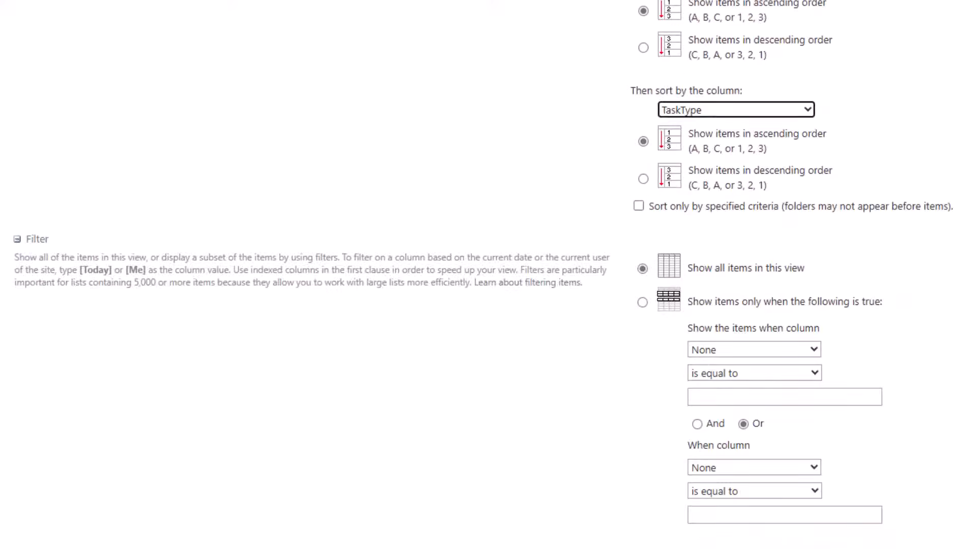
{"action": "left_click", "coordinate": [891, 468]}
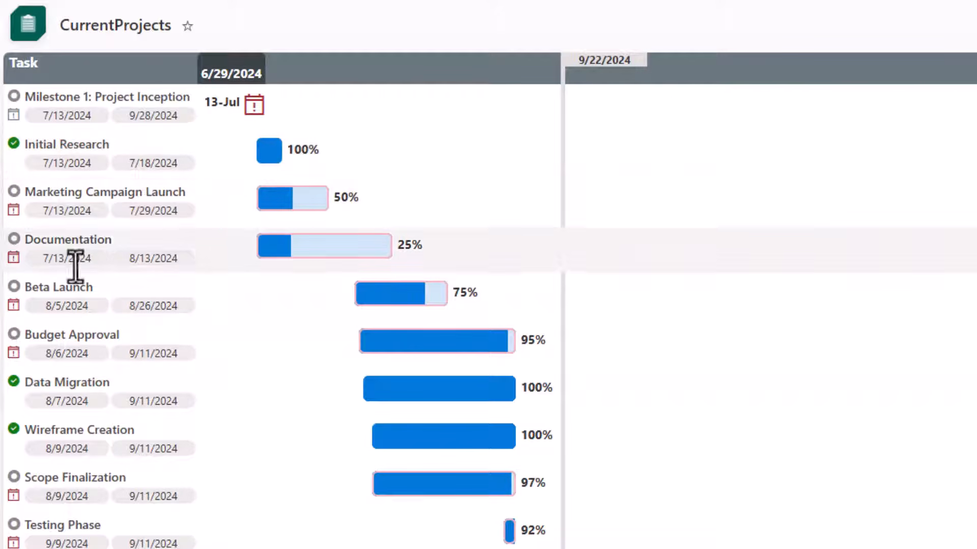
Look through the re-sorted Gantt view to check the order of its tasks and milestones
{"action": "scroll", "coordinate": [346, 443], "scroll_direction": "down", "scroll_amount": 3}
{"action": "scroll", "coordinate": [346, 442], "scroll_direction": "down", "scroll_amount": 5}
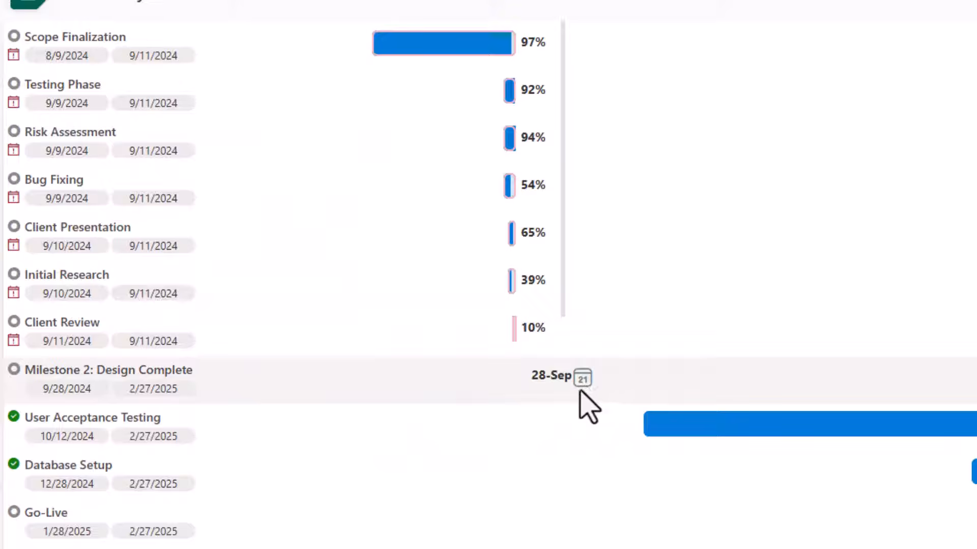
{"action": "scroll", "coordinate": [556, 224], "scroll_direction": "up", "scroll_amount": 2}
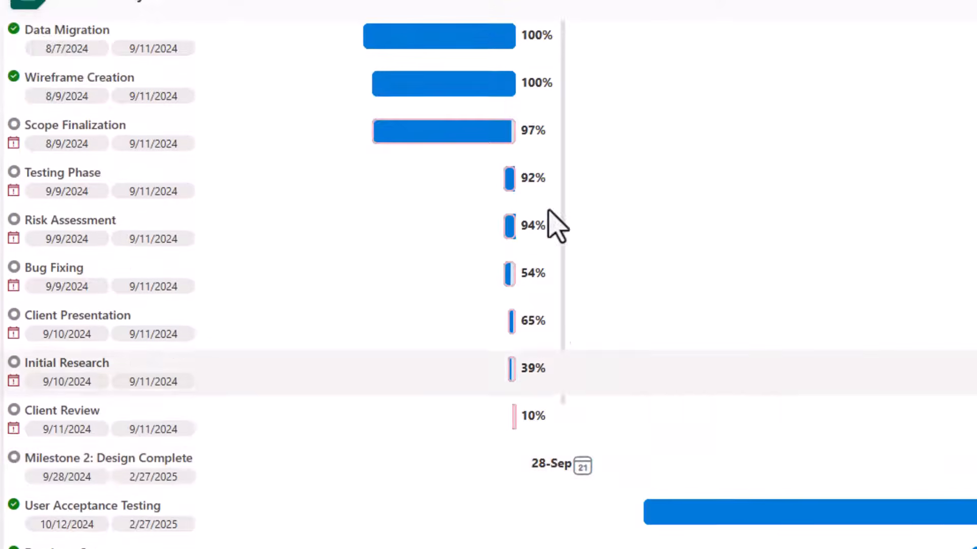
{"action": "scroll", "coordinate": [539, 351], "scroll_direction": "up", "scroll_amount": 5}
{"action": "scroll", "coordinate": [539, 340], "scroll_direction": "up", "scroll_amount": 1}
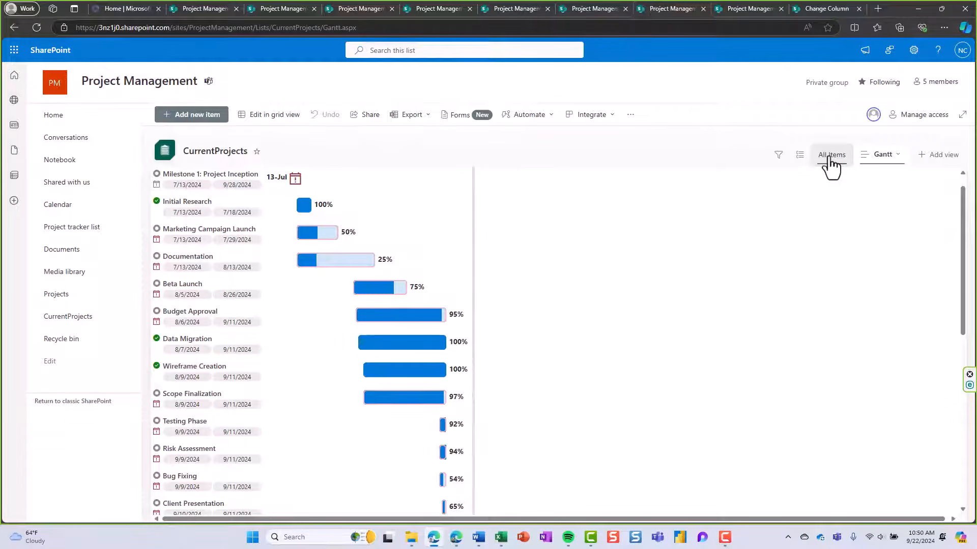
Add a required single-line text column named ProjectName to the list from the All Items view
{"action": "left_click", "coordinate": [829, 158]}
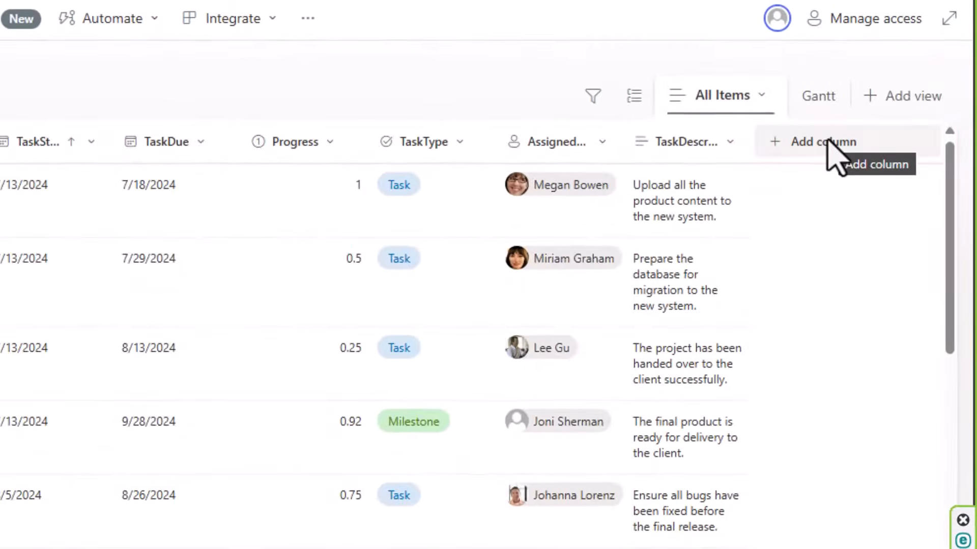
{"action": "left_click", "coordinate": [812, 144]}
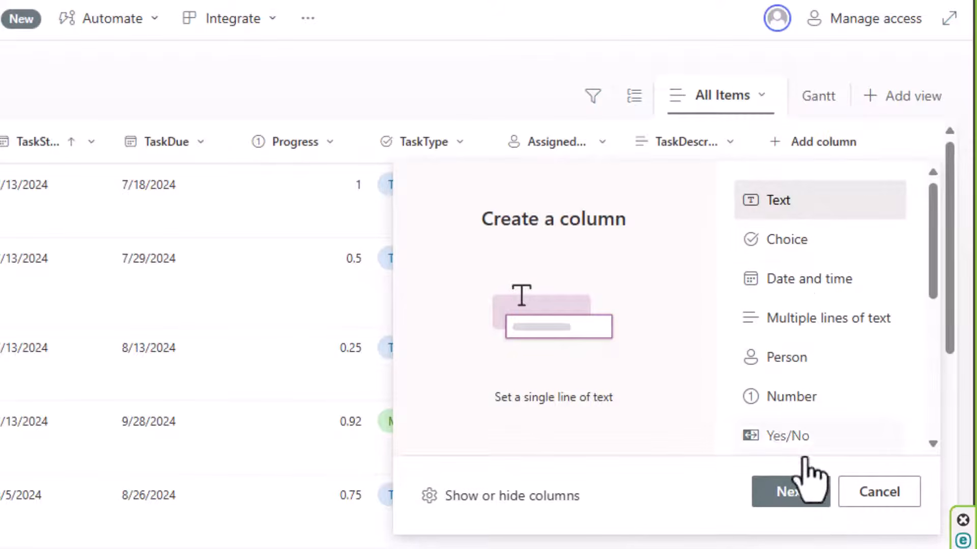
{"action": "left_click", "coordinate": [799, 496]}
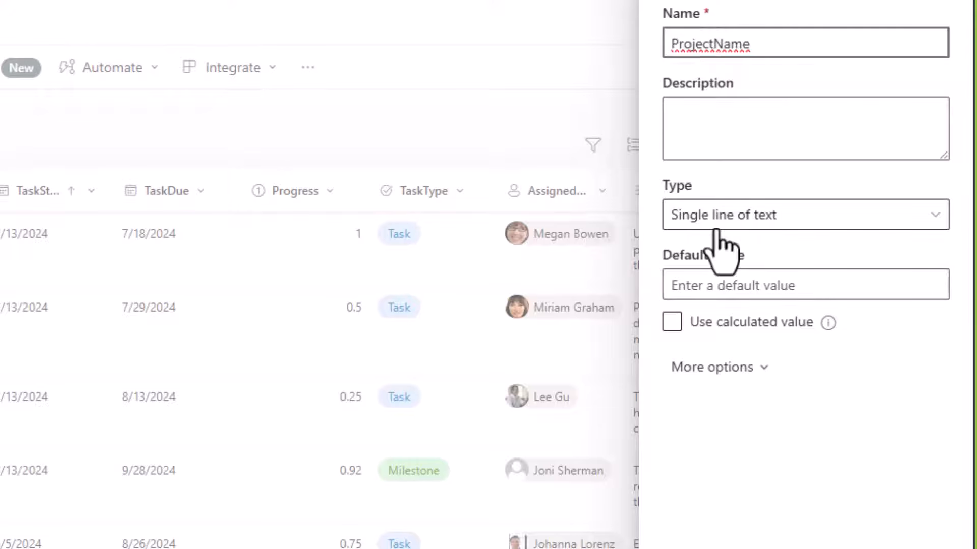
{"action": "left_click", "coordinate": [747, 370]}
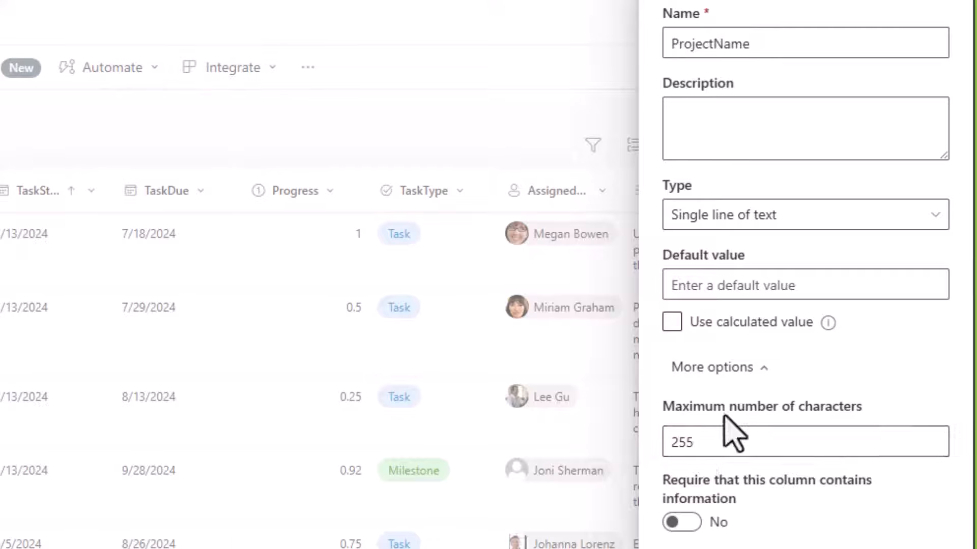
{"action": "left_click", "coordinate": [680, 522]}
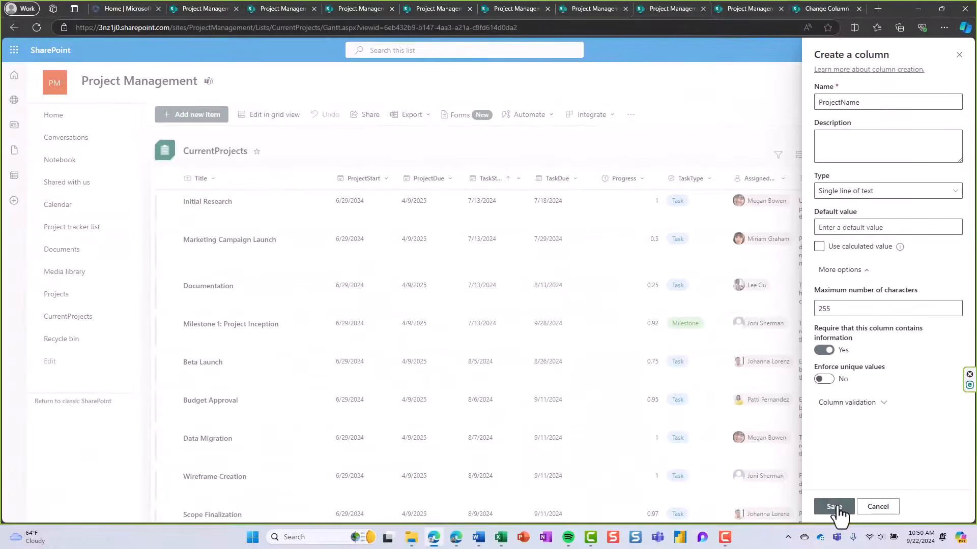
{"action": "left_click", "coordinate": [834, 507]}
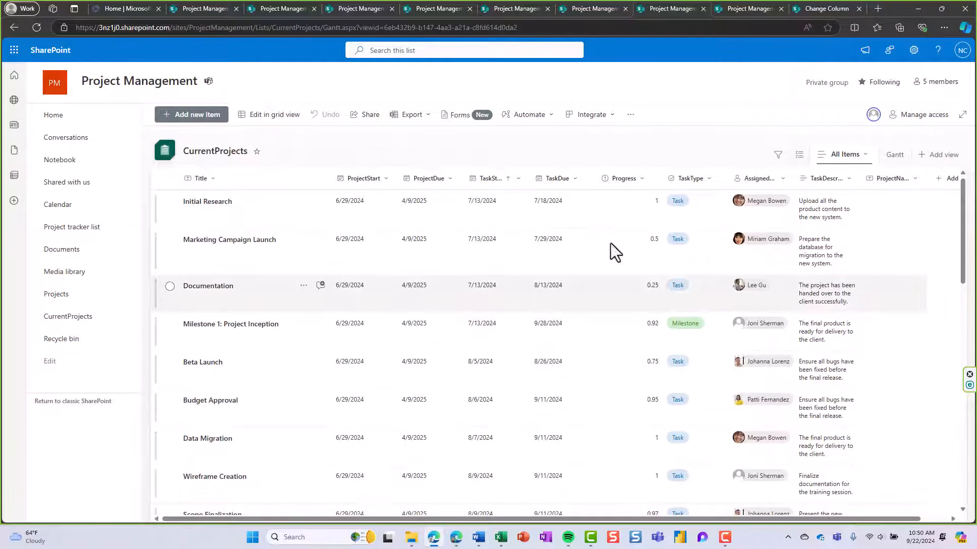
Enter Excelsior as the first task's ProjectName in grid view and fill it down through Retrospective Meeting
{"action": "left_click", "coordinate": [261, 120]}
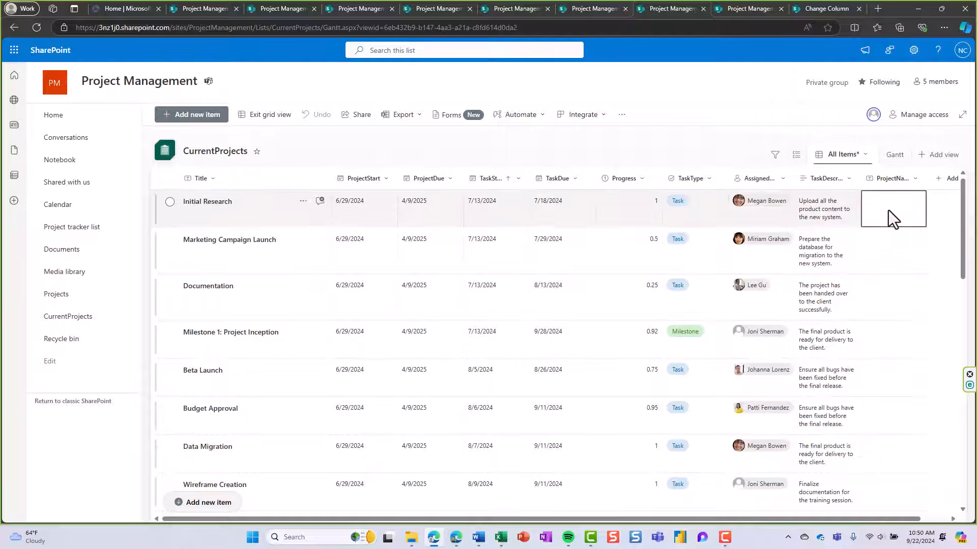
{"action": "left_click", "coordinate": [908, 221]}
{"action": "type", "text": "Excelsior"}
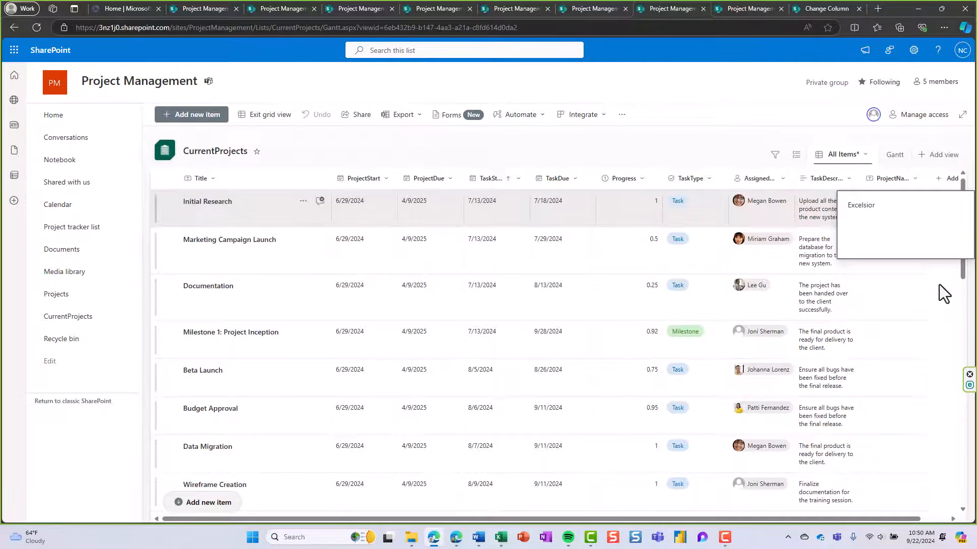
{"action": "left_click", "coordinate": [894, 304]}
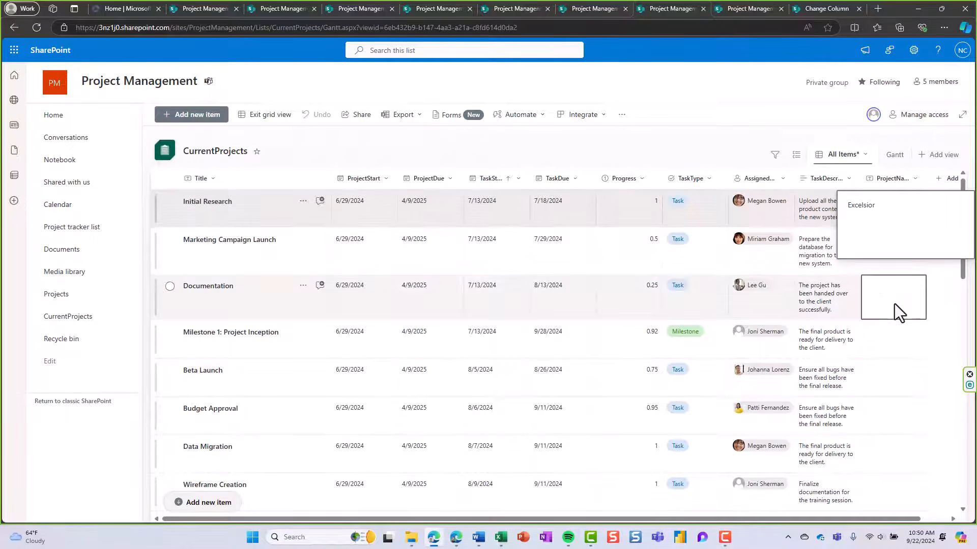
{"action": "left_click", "coordinate": [918, 224]}
{"action": "left_click_drag", "start_coordinate": [920, 222], "coordinate": [902, 466]}
{"action": "scroll", "coordinate": [917, 331], "scroll_direction": "down", "scroll_amount": 1}
{"action": "scroll", "coordinate": [917, 330], "scroll_direction": "down", "scroll_amount": 12}
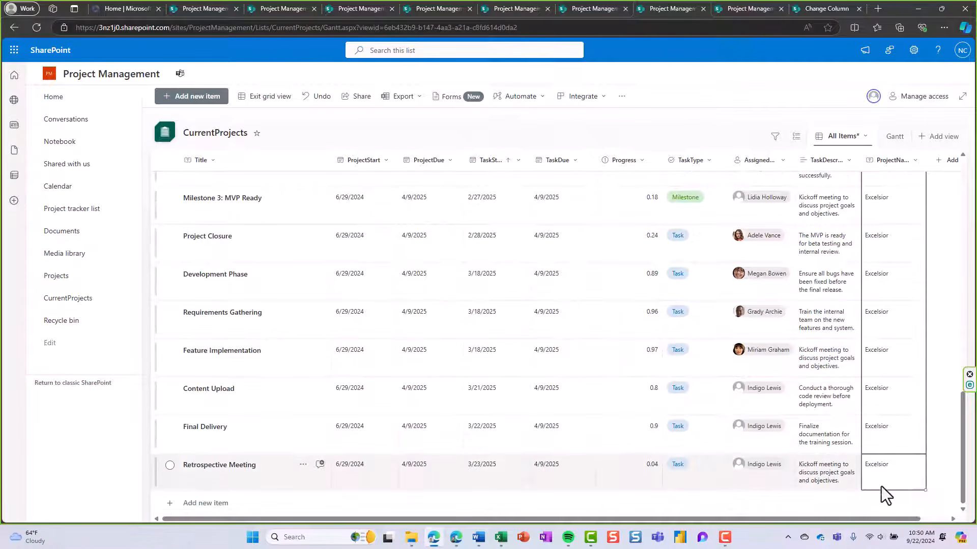
{"action": "scroll", "coordinate": [525, 435], "scroll_direction": "up", "scroll_amount": 12}
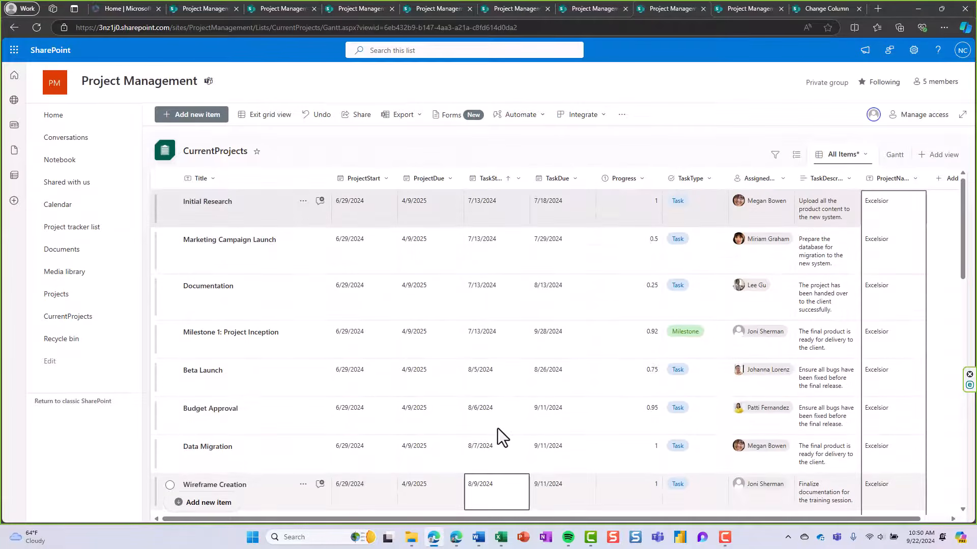
Set the ProjectName of the User Acceptance Testing task with the 12/26/2024 project start to Hardware Refresh
{"action": "scroll", "coordinate": [446, 361], "scroll_direction": "down", "scroll_amount": 12}
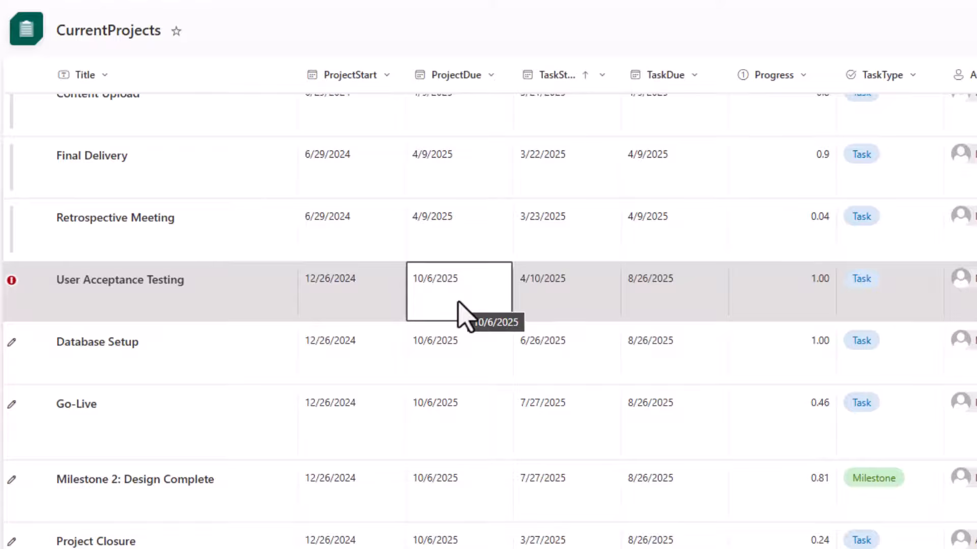
{"action": "left_click", "coordinate": [910, 286]}
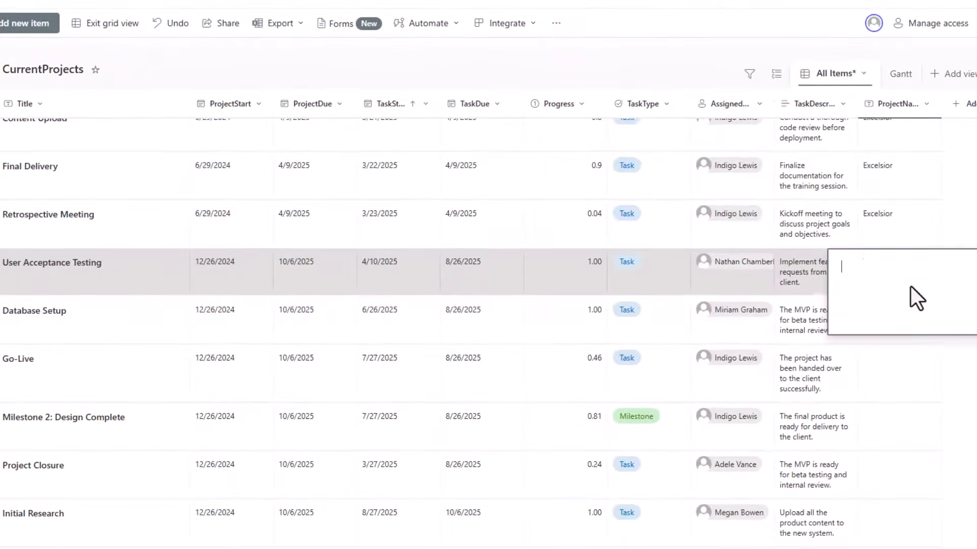
{"action": "type", "text": "Harda"}
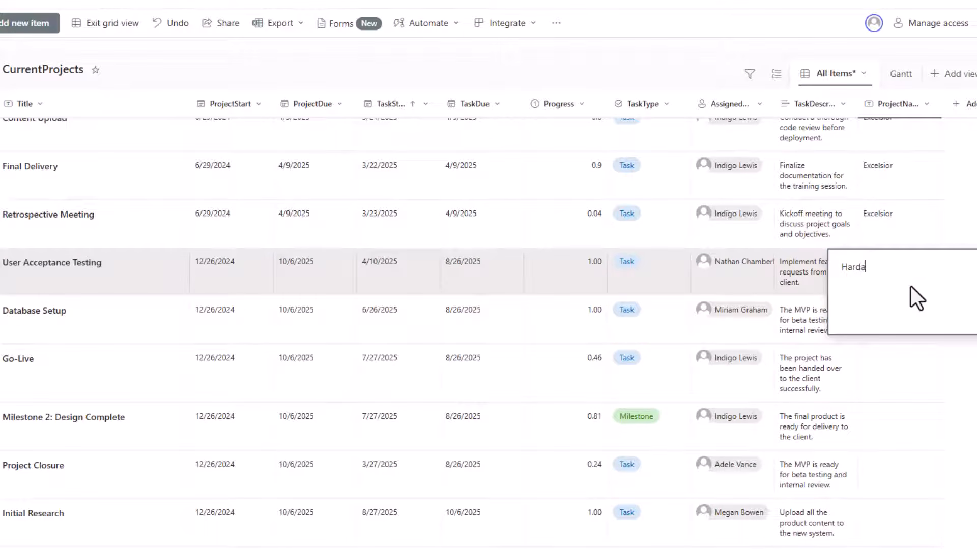
{"action": "key", "text": "BackSpace"}
{"action": "type", "text": "ware Refresh"}
{"action": "left_click", "coordinate": [909, 350]}
{"action": "left_click", "coordinate": [927, 291]}
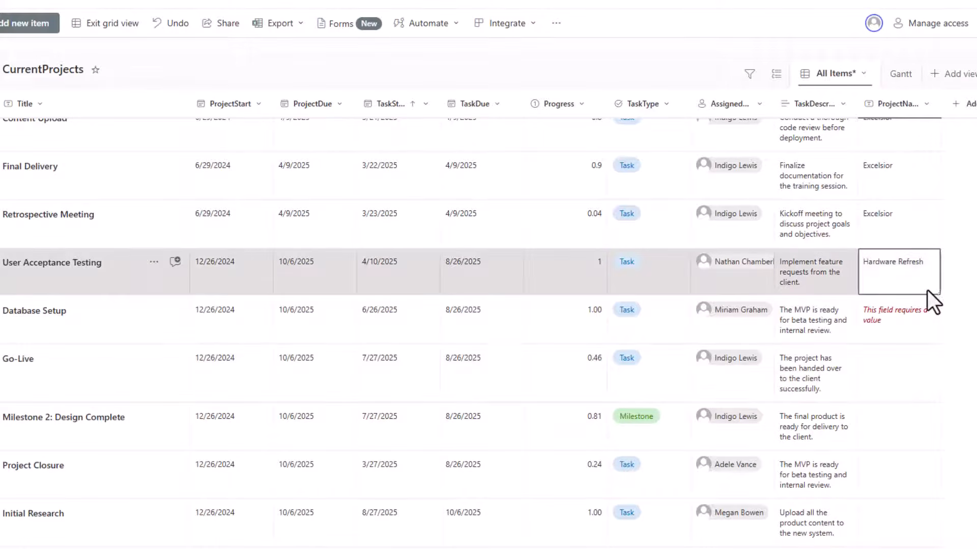
Fill Hardware Refresh down the ProjectName column for the remaining tasks of the second project, through its Retrospective Meeting
{"action": "left_click_drag", "start_coordinate": [938, 296], "coordinate": [923, 437]}
{"action": "scroll", "coordinate": [923, 438], "scroll_direction": "down", "scroll_amount": 6}
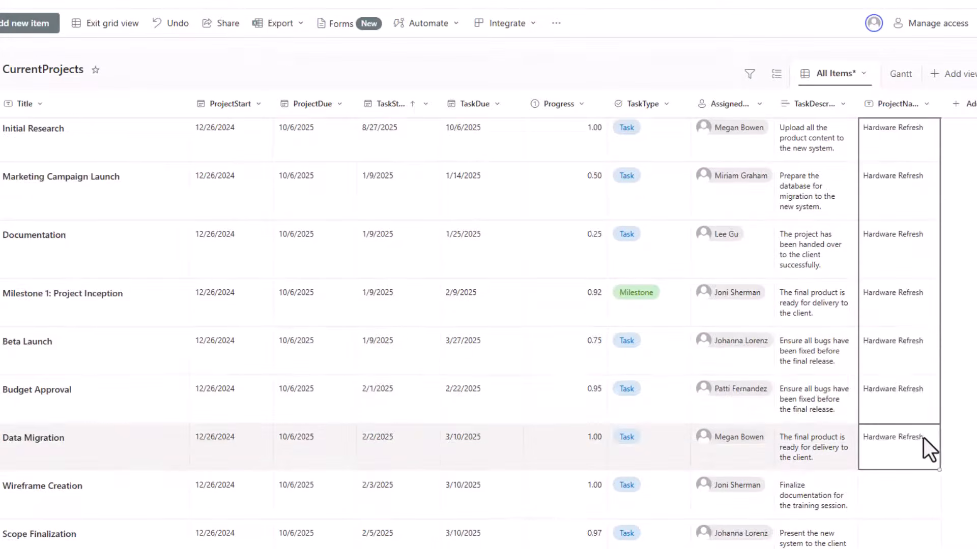
{"action": "scroll", "coordinate": [923, 438], "scroll_direction": "down", "scroll_amount": 3}
{"action": "left_click", "coordinate": [921, 266]}
{"action": "scroll", "coordinate": [923, 474], "scroll_direction": "down", "scroll_amount": 5}
{"action": "left_click_drag", "start_coordinate": [939, 277], "coordinate": [923, 477]}
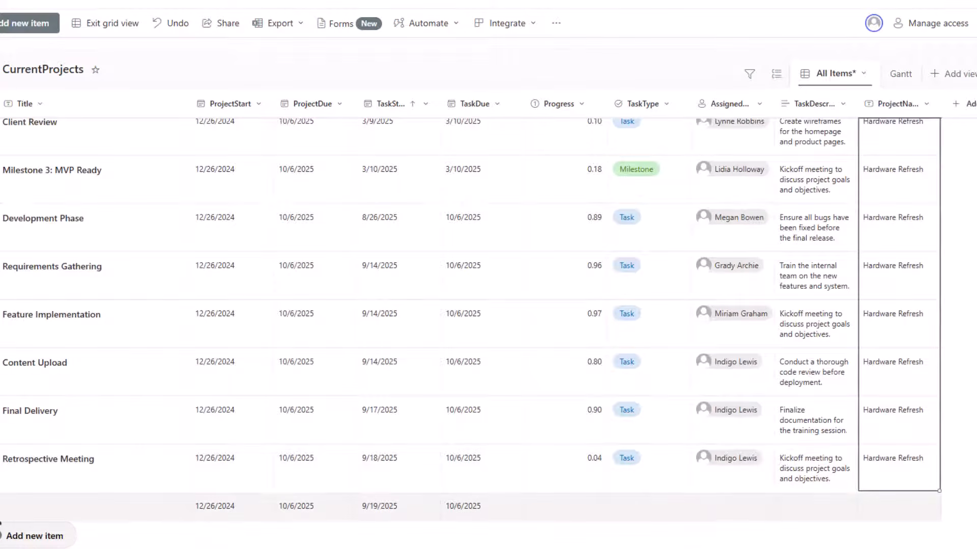
{"action": "left_click", "coordinate": [227, 317]}
{"action": "left_click", "coordinate": [725, 422]}
{"action": "left_click", "coordinate": [629, 389]}
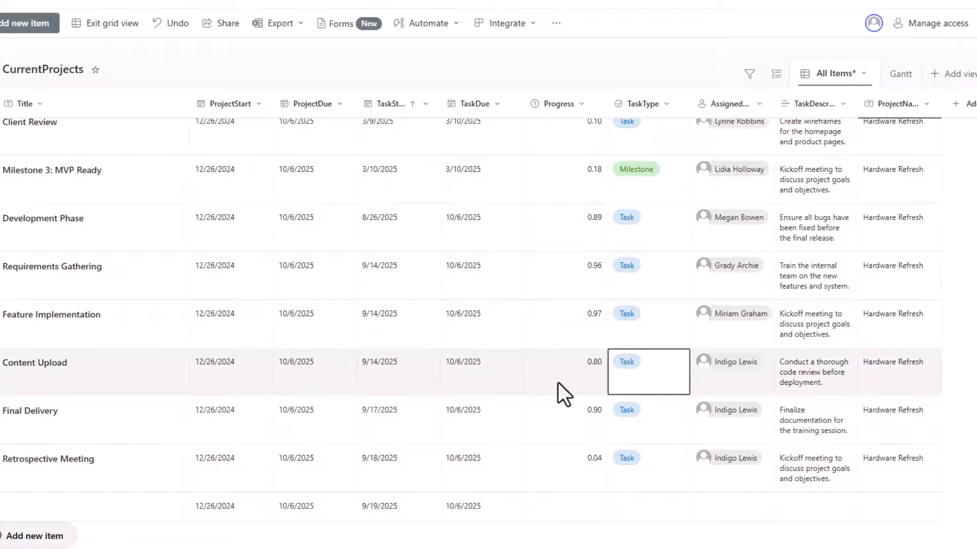
Look through both projects' tasks in the All Items view and compare them with the Gantt view's date range
{"action": "scroll", "coordinate": [170, 325], "scroll_direction": "up", "scroll_amount": 8}
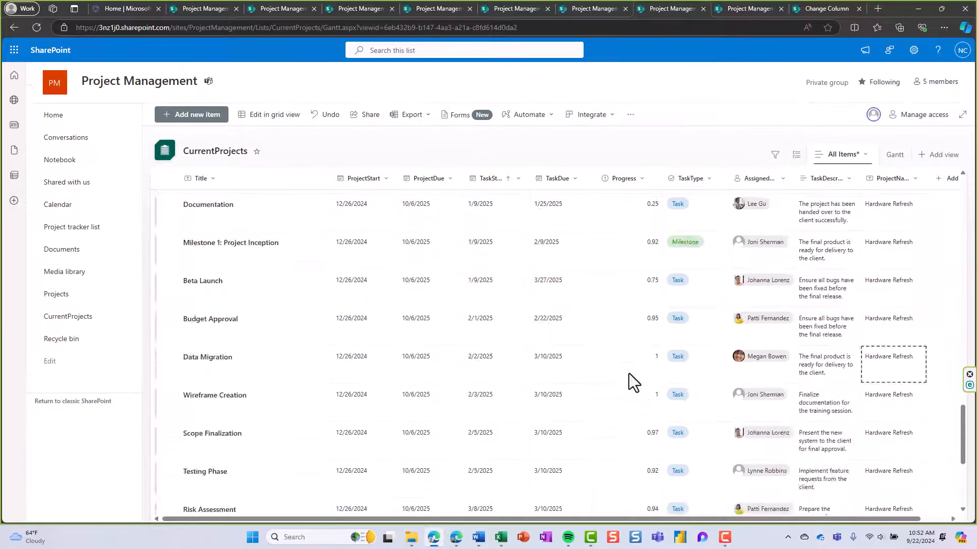
{"action": "scroll", "coordinate": [628, 373], "scroll_direction": "down", "scroll_amount": 4}
{"action": "scroll", "coordinate": [629, 373], "scroll_direction": "up", "scroll_amount": 7}
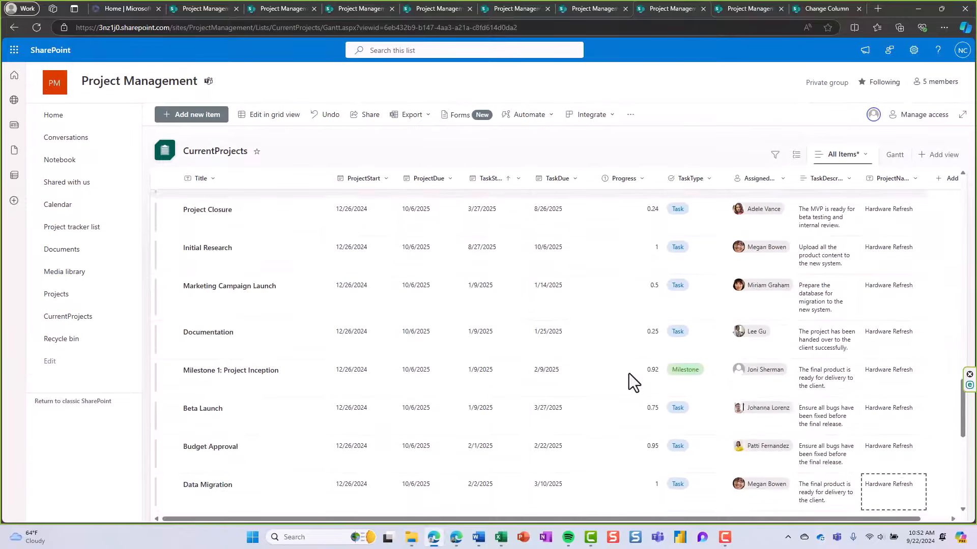
{"action": "scroll", "coordinate": [629, 373], "scroll_direction": "up", "scroll_amount": 10}
{"action": "scroll", "coordinate": [784, 250], "scroll_direction": "up", "scroll_amount": 3}
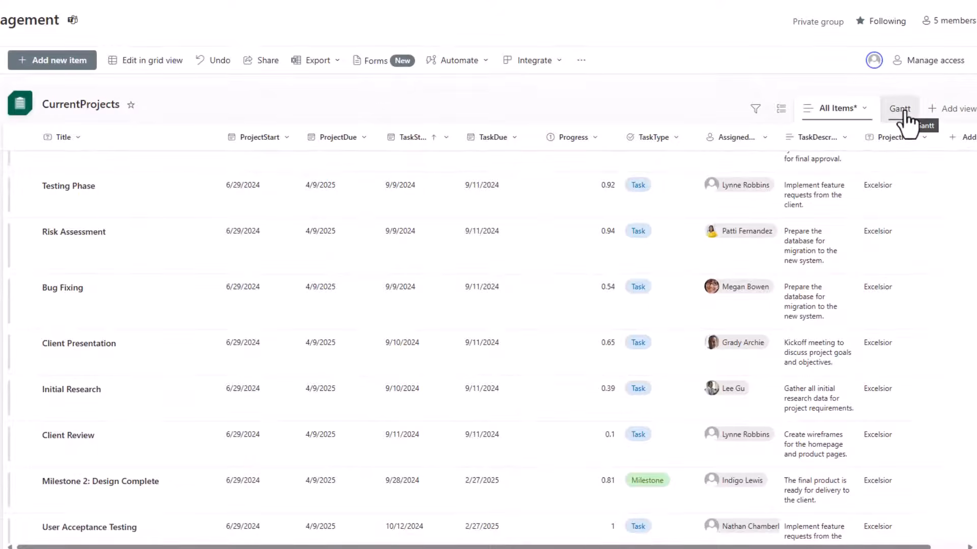
{"action": "left_click", "coordinate": [903, 113]}
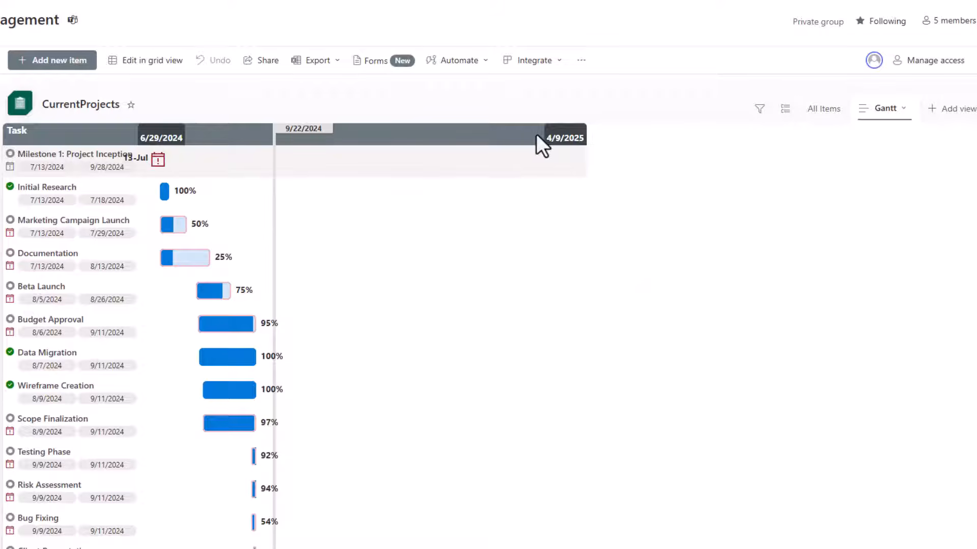
{"action": "left_click", "coordinate": [838, 116]}
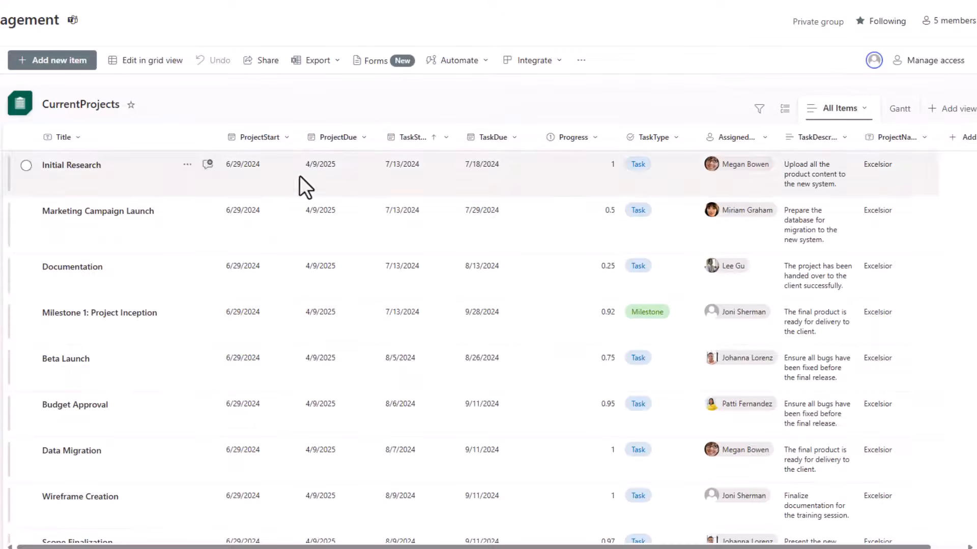
Edit the Gantt view so its items are grouped first by the ProjectName column, and save the view
{"action": "left_click", "coordinate": [901, 111]}
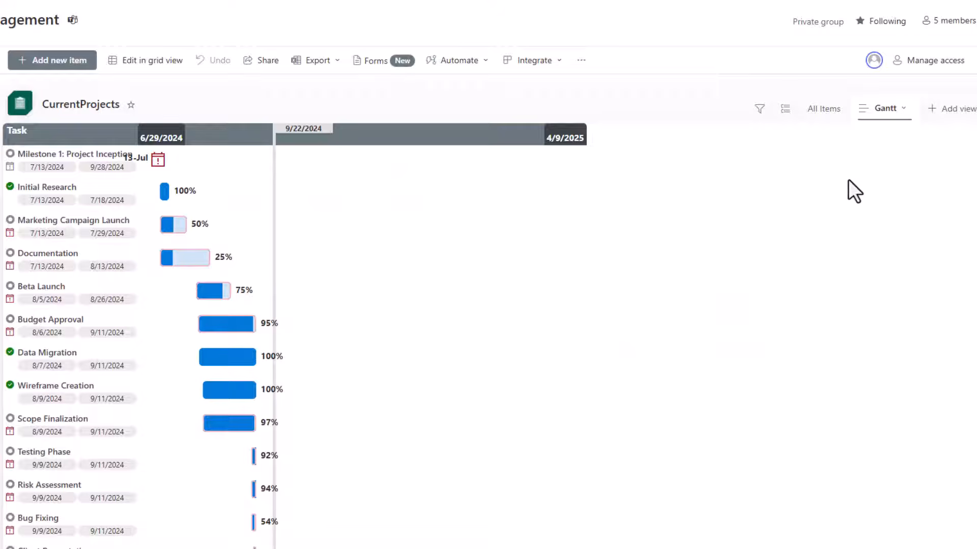
{"action": "left_click", "coordinate": [891, 109]}
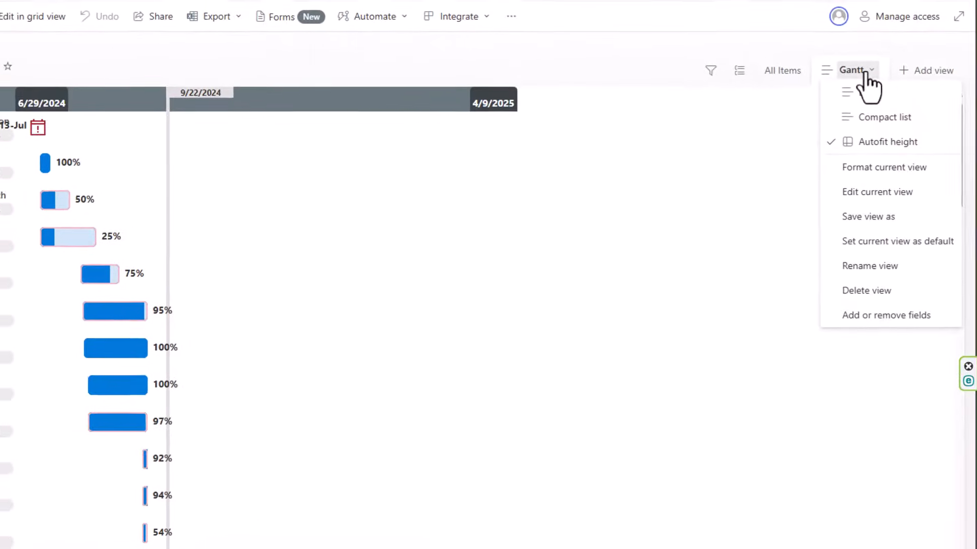
{"action": "left_click", "coordinate": [869, 194]}
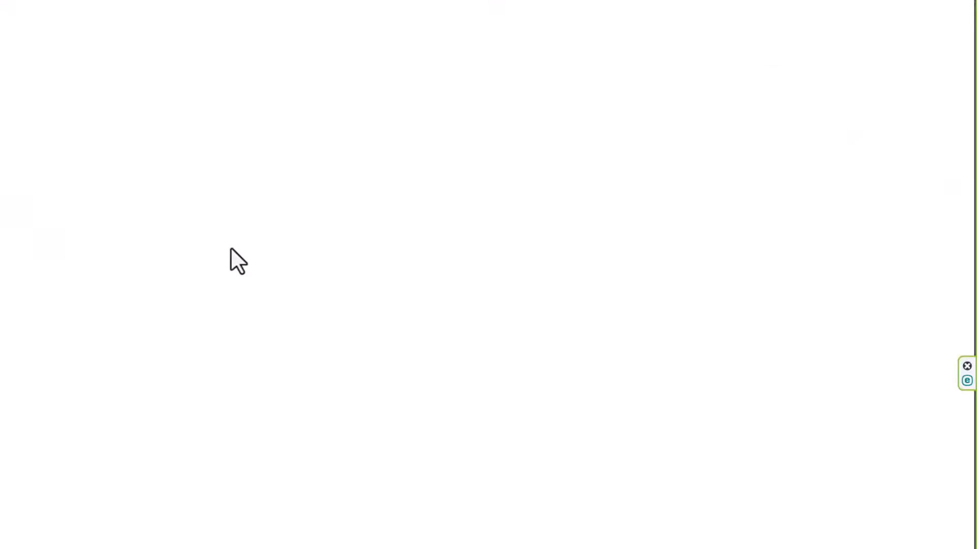
{"action": "scroll", "coordinate": [255, 268], "scroll_direction": "down", "scroll_amount": 10}
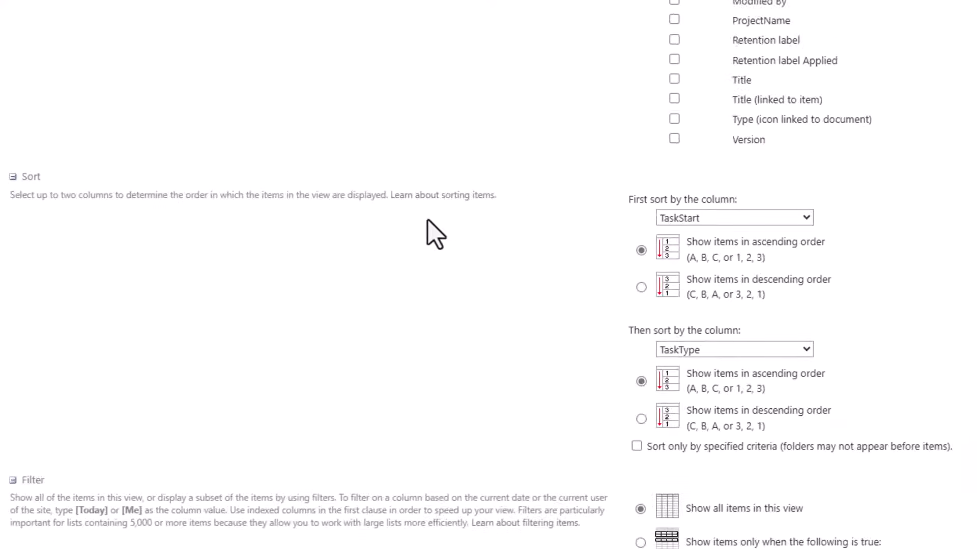
{"action": "scroll", "coordinate": [427, 221], "scroll_direction": "down", "scroll_amount": 10}
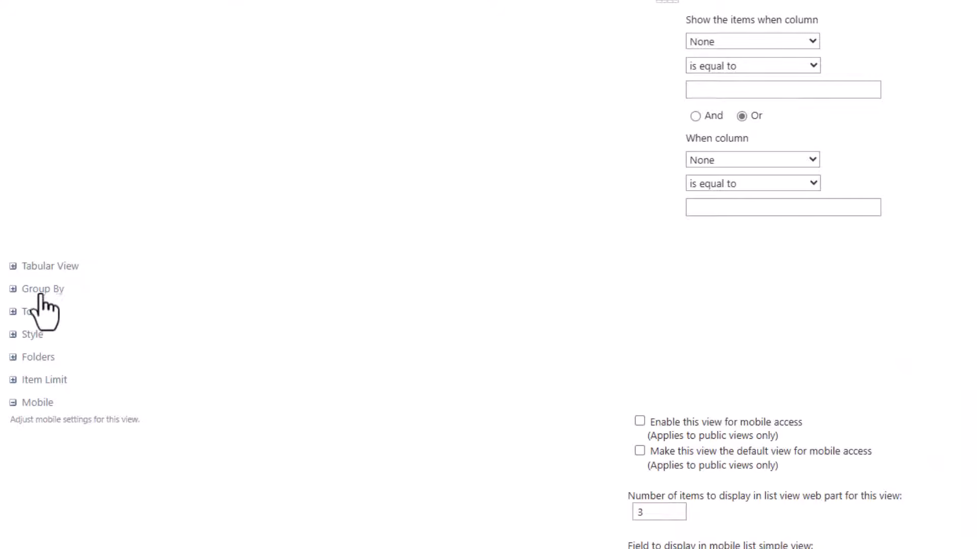
{"action": "left_click", "coordinate": [43, 288]}
{"action": "scroll", "coordinate": [501, 294], "scroll_direction": "down", "scroll_amount": 3}
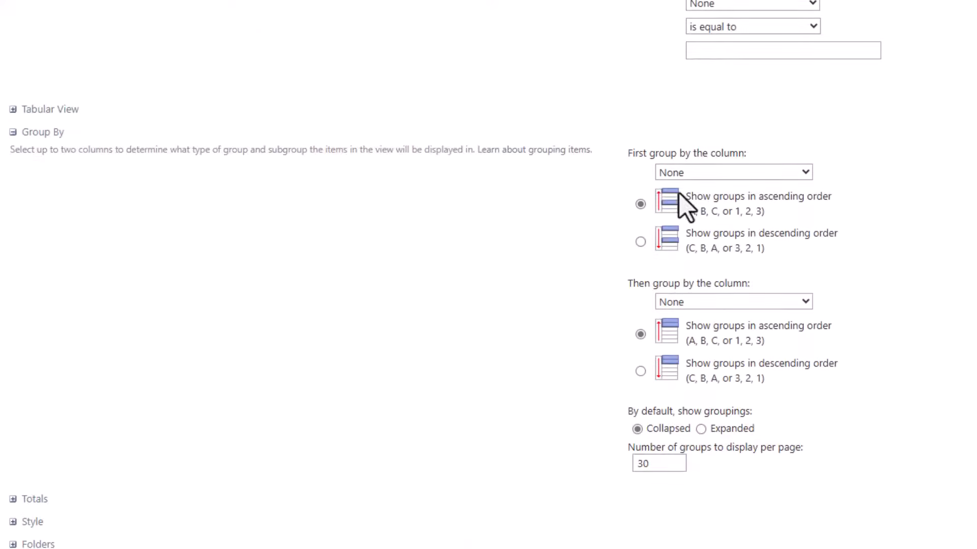
{"action": "left_click", "coordinate": [726, 173]}
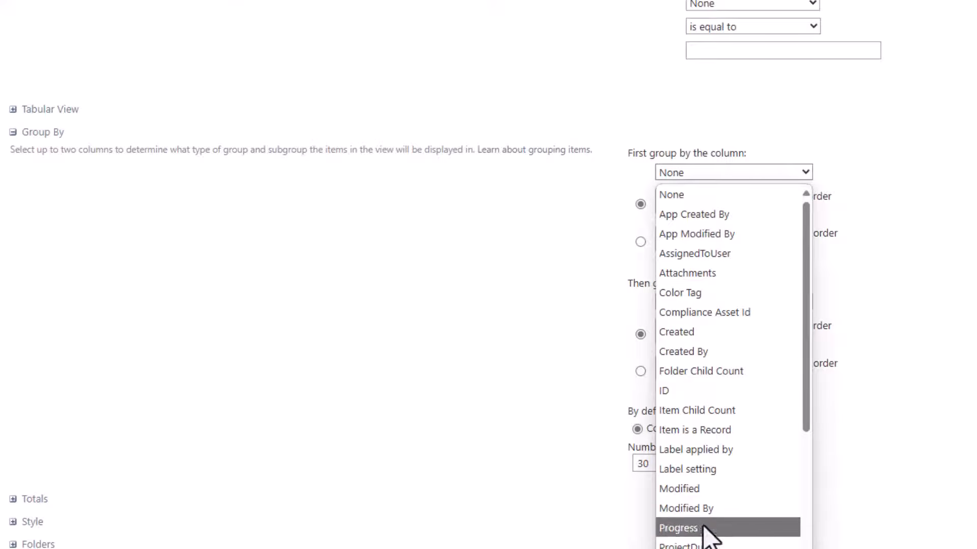
{"action": "left_click", "coordinate": [712, 548]}
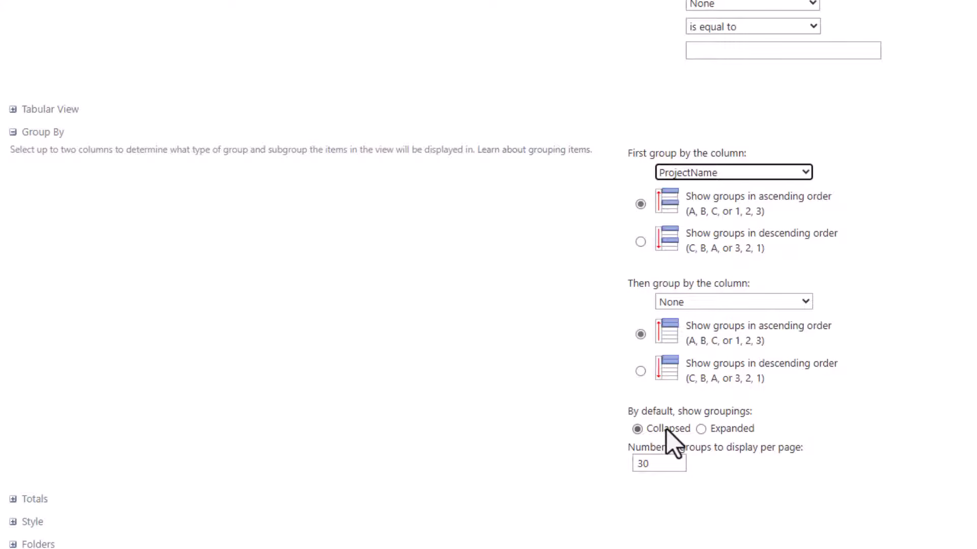
{"action": "scroll", "coordinate": [804, 415], "scroll_direction": "down", "scroll_amount": 5}
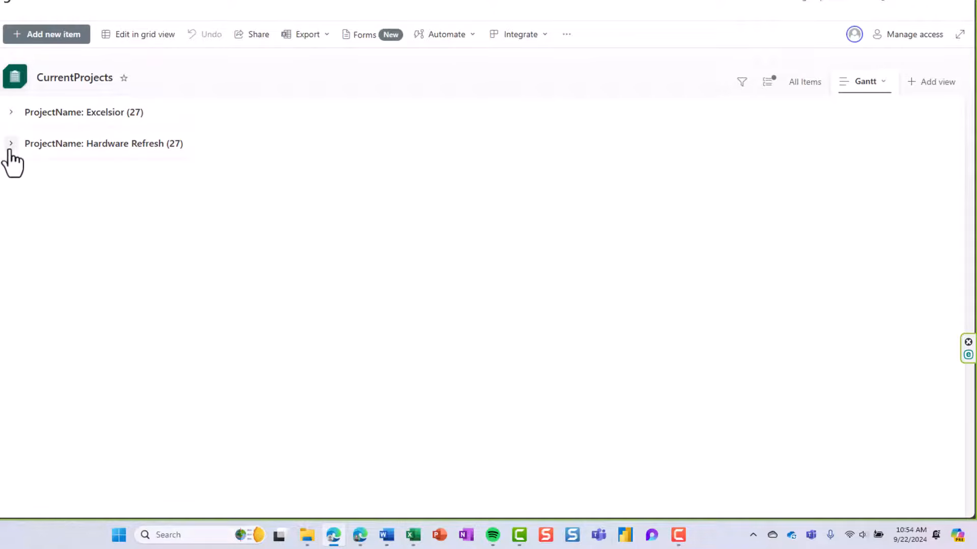
Filter the Gantt view to Excelsior and to Hardware Refresh in turn, examining each project's timeline and date range, and clear each filter
{"action": "left_click", "coordinate": [108, 114]}
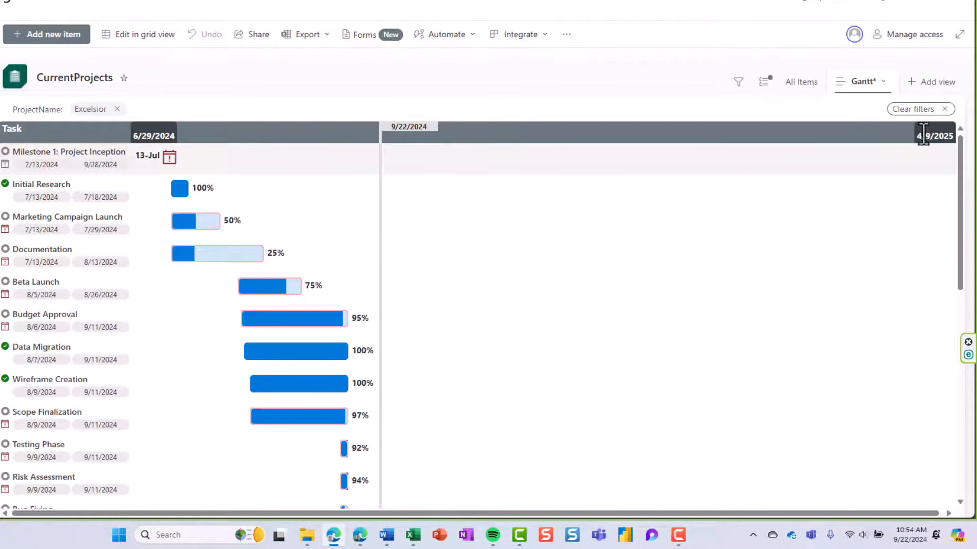
{"action": "scroll", "coordinate": [687, 260], "scroll_direction": "down", "scroll_amount": 10}
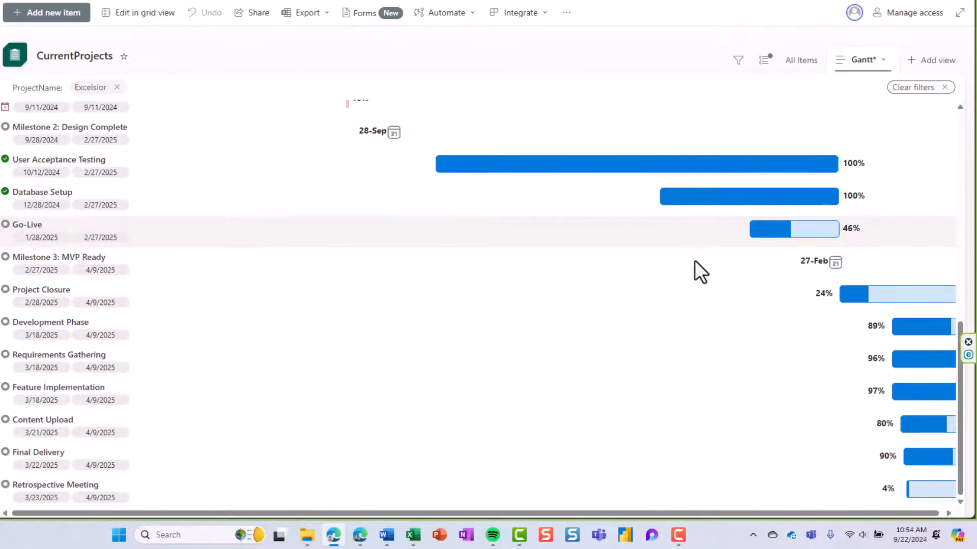
{"action": "scroll", "coordinate": [695, 260], "scroll_direction": "up", "scroll_amount": 10}
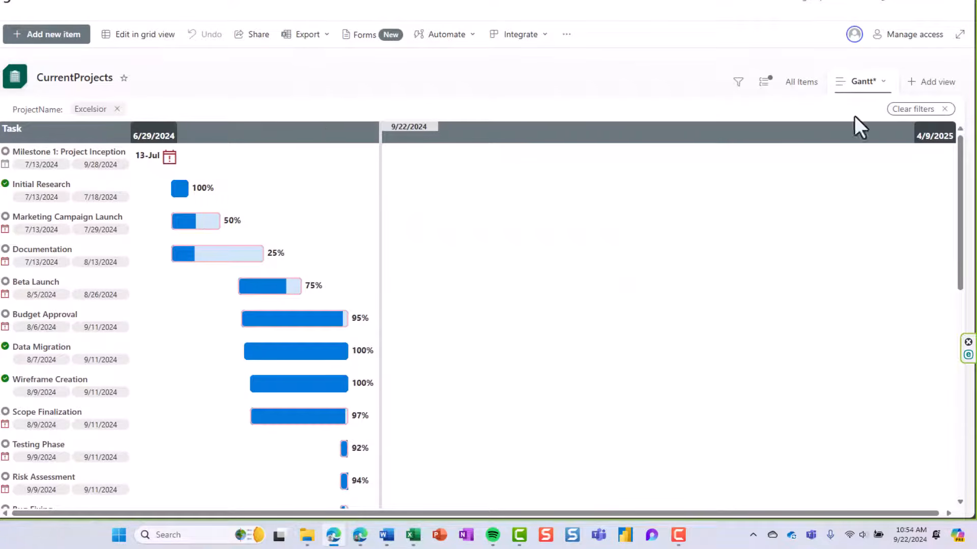
{"action": "left_click", "coordinate": [939, 110]}
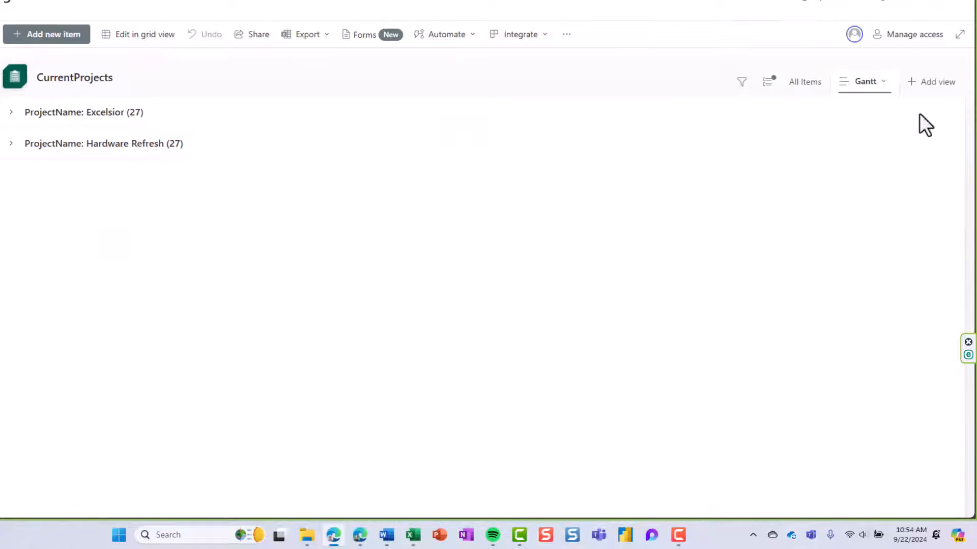
{"action": "left_click", "coordinate": [120, 147]}
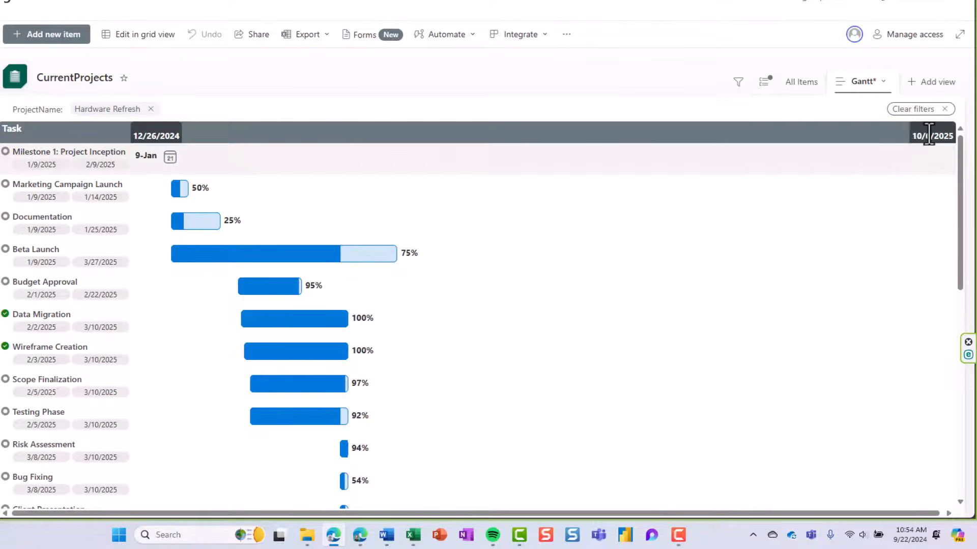
{"action": "left_click", "coordinate": [151, 110]}
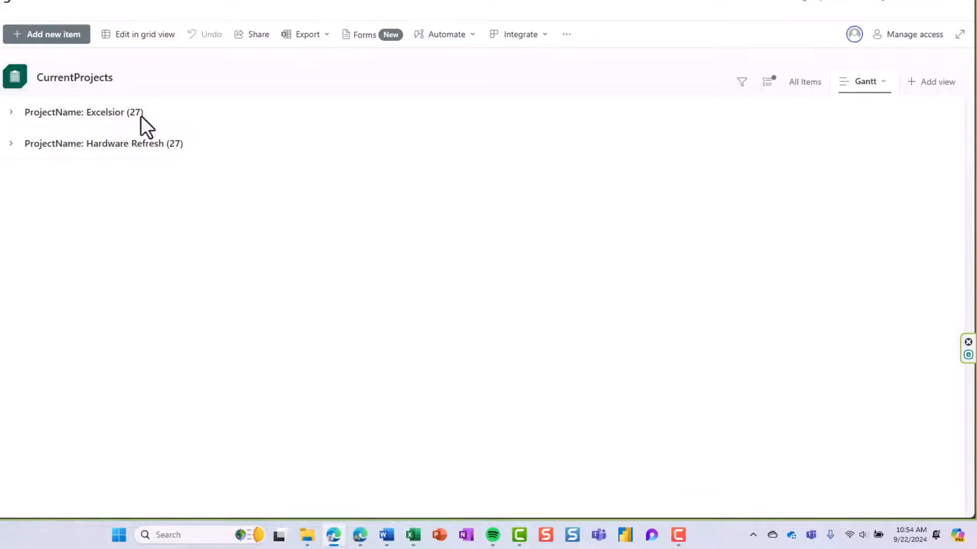
Expand the Excelsior group within the grouped Gantt view, look through its task bars without the date header, and collapse it again
{"action": "left_click", "coordinate": [12, 112]}
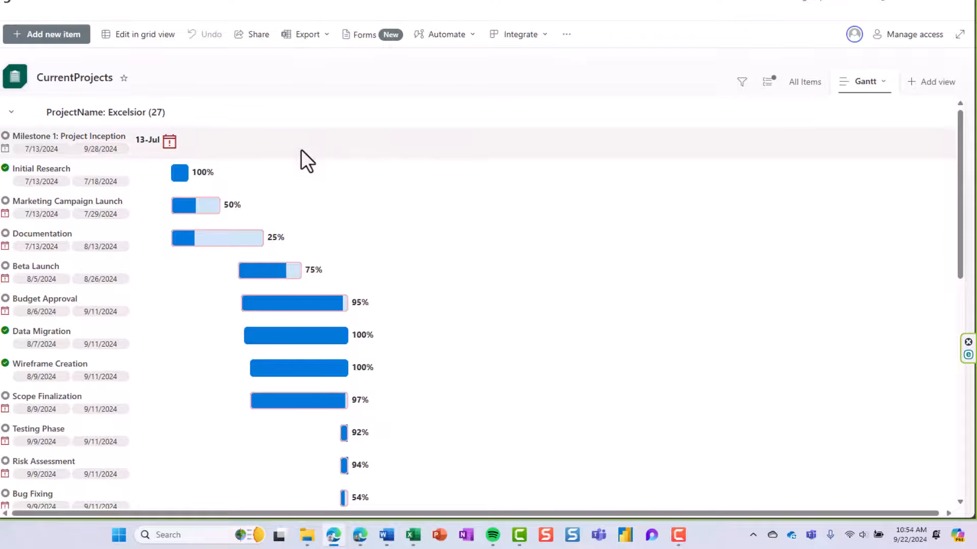
{"action": "scroll", "coordinate": [447, 208], "scroll_direction": "down", "scroll_amount": 8}
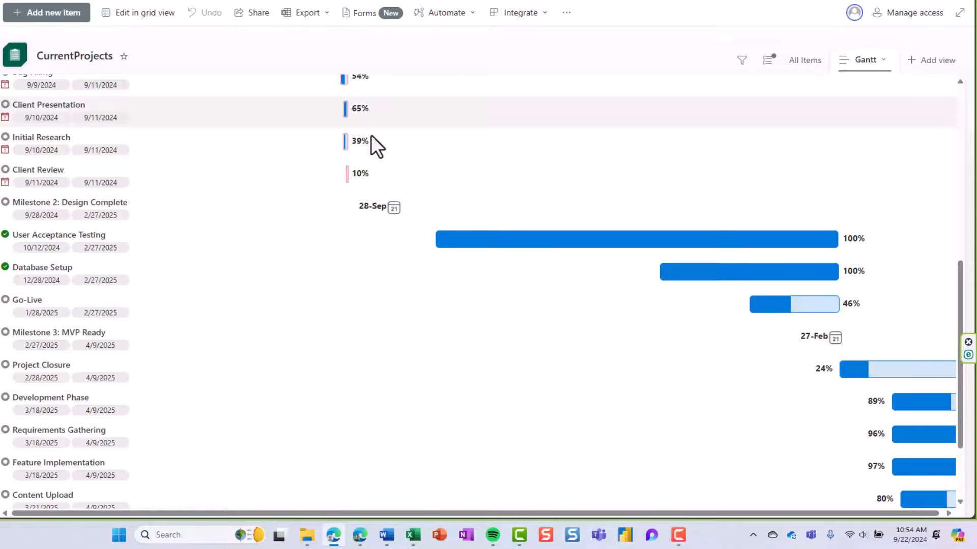
{"action": "scroll", "coordinate": [370, 152], "scroll_direction": "up", "scroll_amount": 3}
{"action": "scroll", "coordinate": [397, 208], "scroll_direction": "down", "scroll_amount": 5}
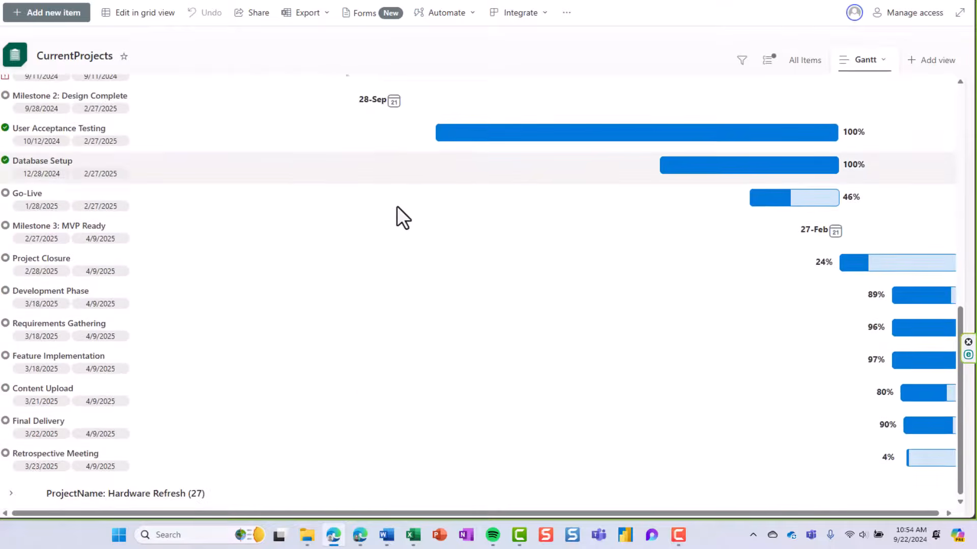
{"action": "scroll", "coordinate": [301, 233], "scroll_direction": "up", "scroll_amount": 7}
{"action": "scroll", "coordinate": [300, 233], "scroll_direction": "up", "scroll_amount": 4}
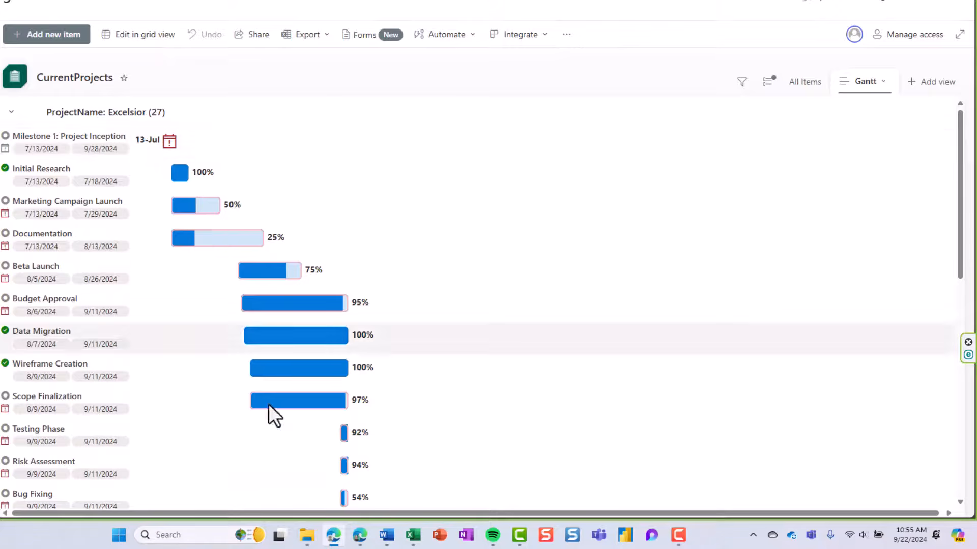
{"action": "left_click", "coordinate": [12, 113]}
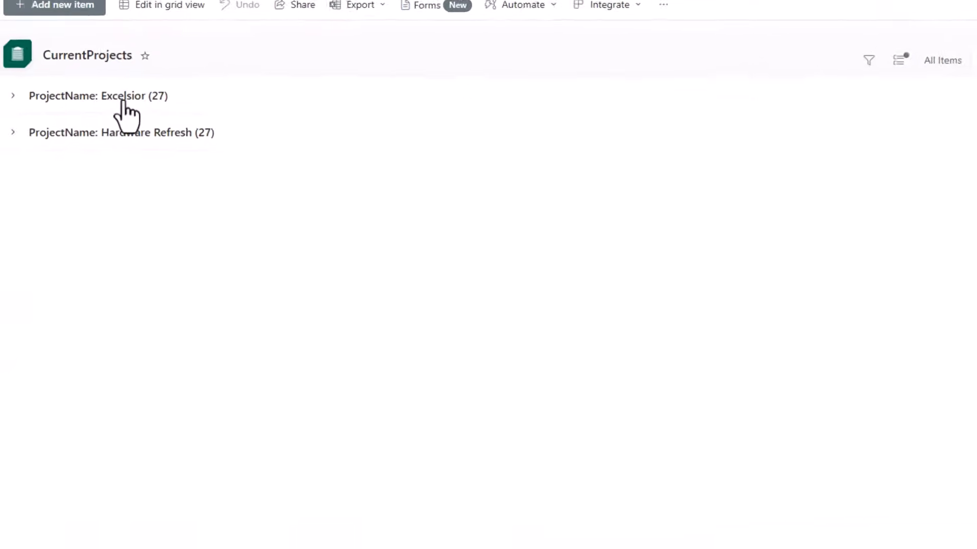
Show only the Excelsior project in the Gantt view and set the Marketing Campaign Launch task's progress to 75%
{"action": "left_click", "coordinate": [141, 84]}
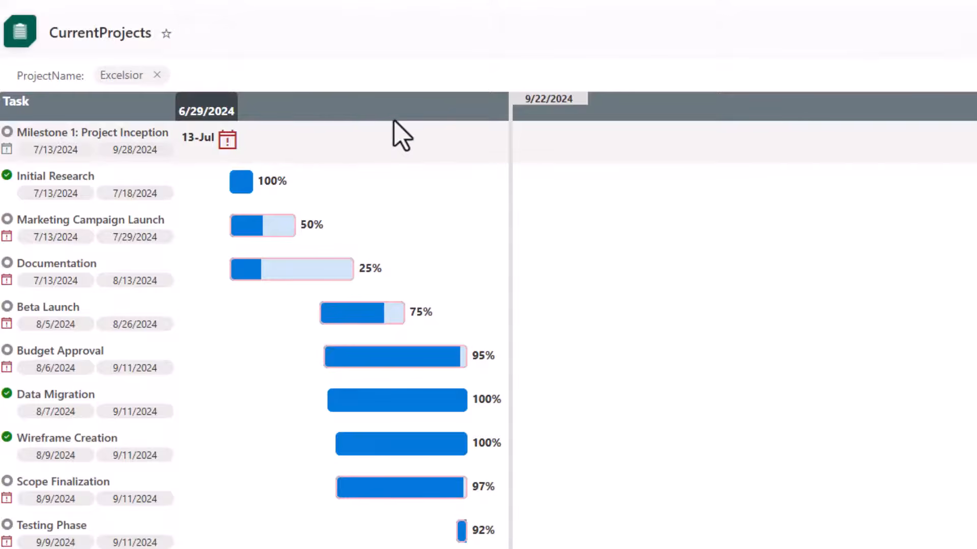
{"action": "left_click", "coordinate": [257, 232]}
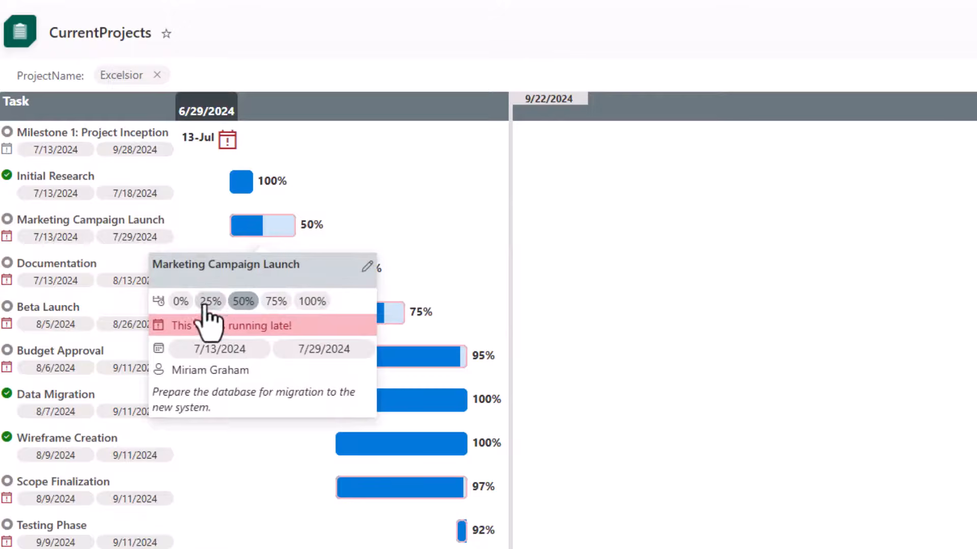
{"action": "left_click", "coordinate": [275, 301]}
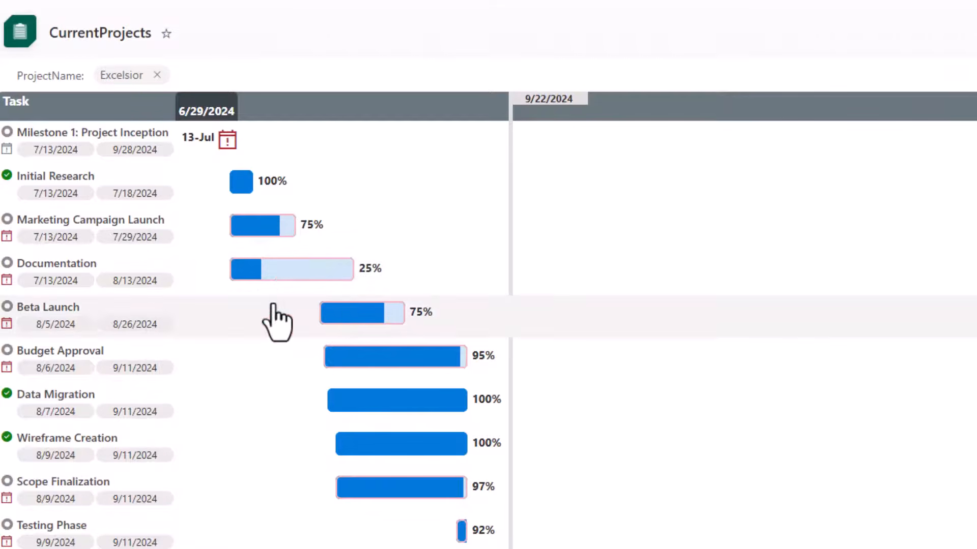
Open the Marketing Campaign Launch task's edit form from its Gantt card and look through its fields
{"action": "mouse_move", "coordinate": [290, 232]}
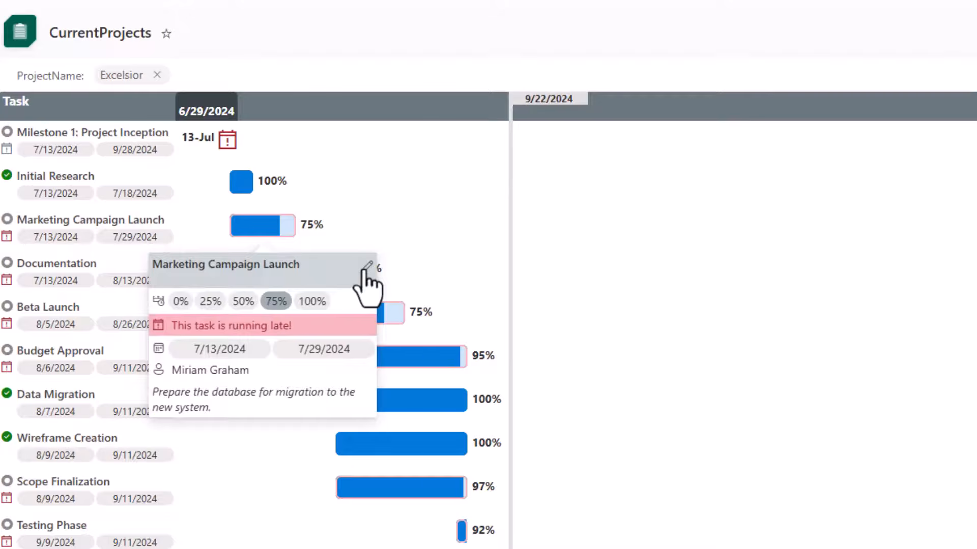
{"action": "left_click", "coordinate": [367, 266]}
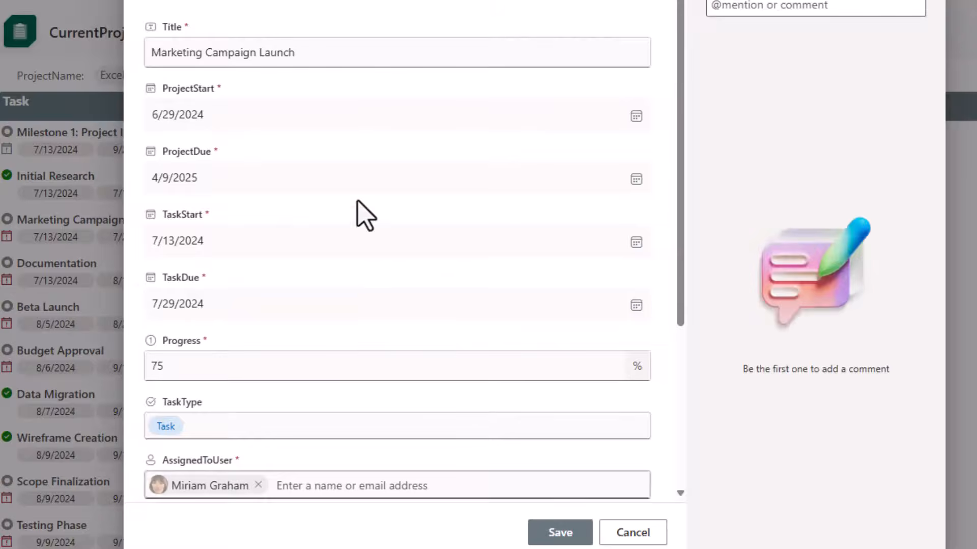
{"action": "scroll", "coordinate": [263, 221], "scroll_direction": "down", "scroll_amount": 5}
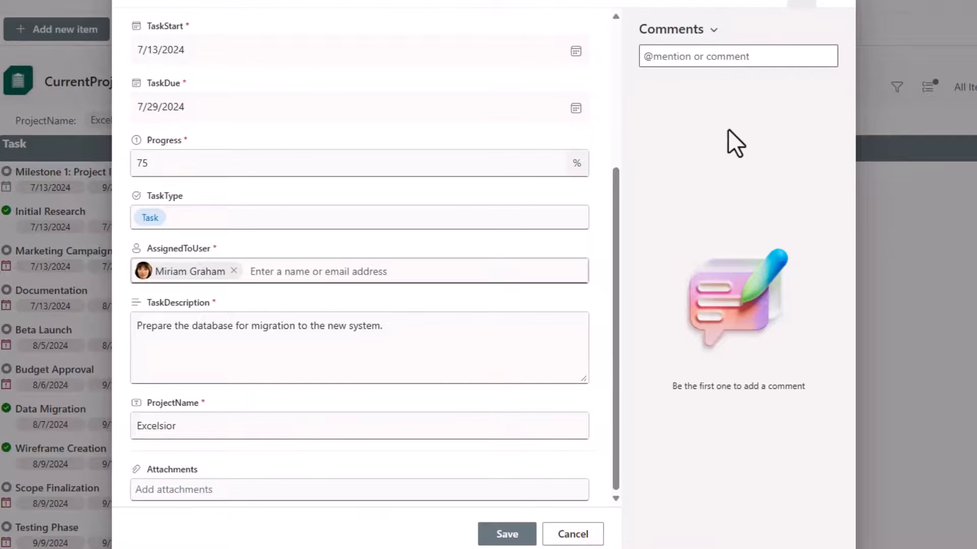
Try to post the comment "Can you please provide an update?" mentioning the assignee on Marketing Campaign Launch, and close the form without saving
{"action": "left_click", "coordinate": [702, 62]}
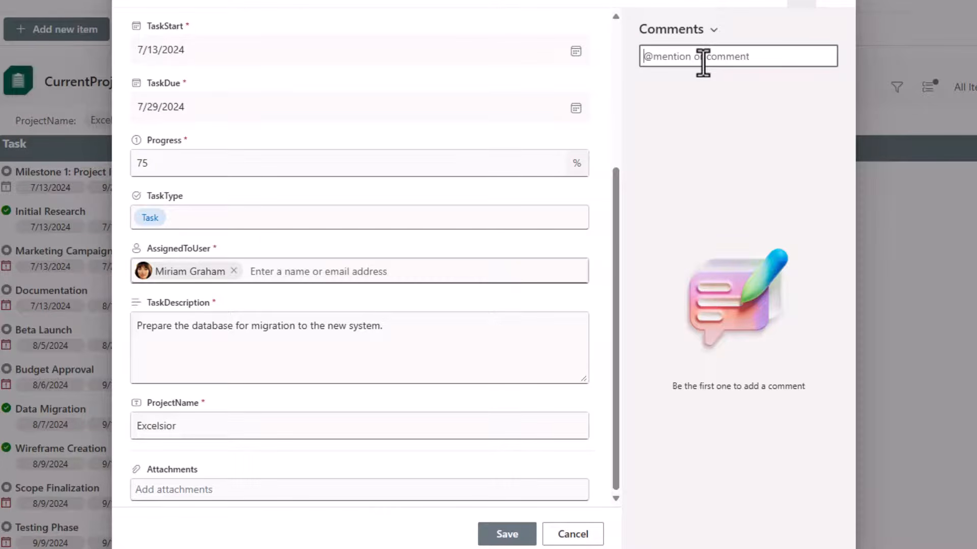
{"action": "type", "text": "@miriam"}
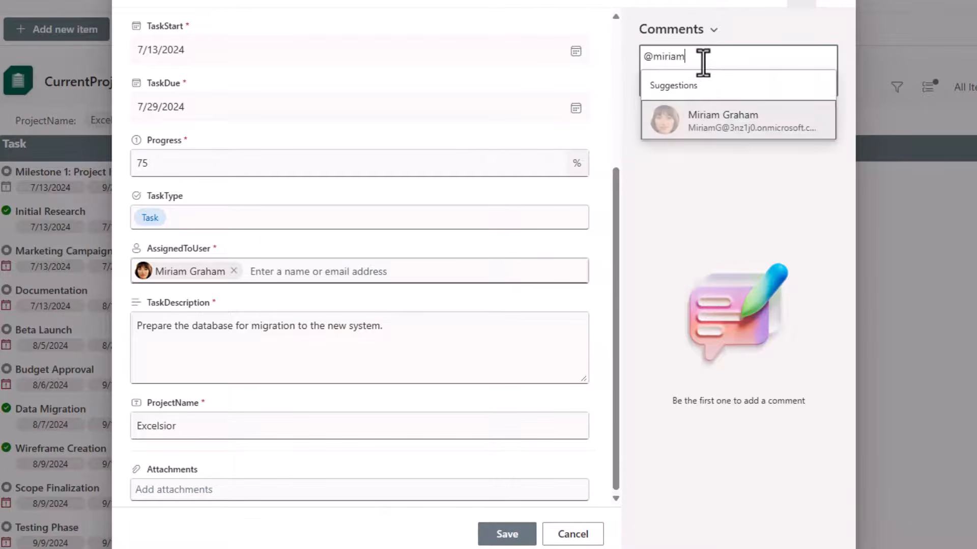
{"action": "left_click", "coordinate": [709, 119]}
{"action": "type", "text": "C"}
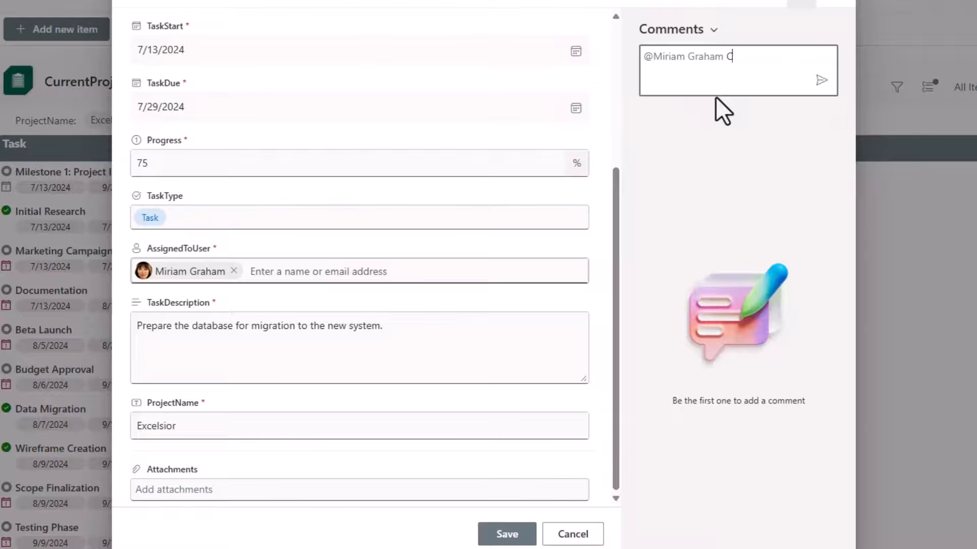
{"action": "type", "text": "an you please provide an update?"}
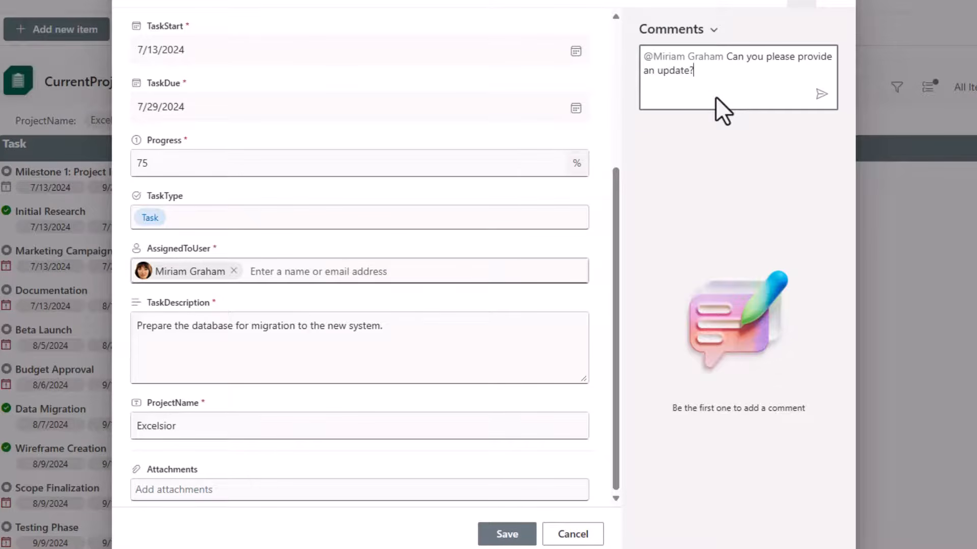
{"action": "left_click", "coordinate": [821, 94]}
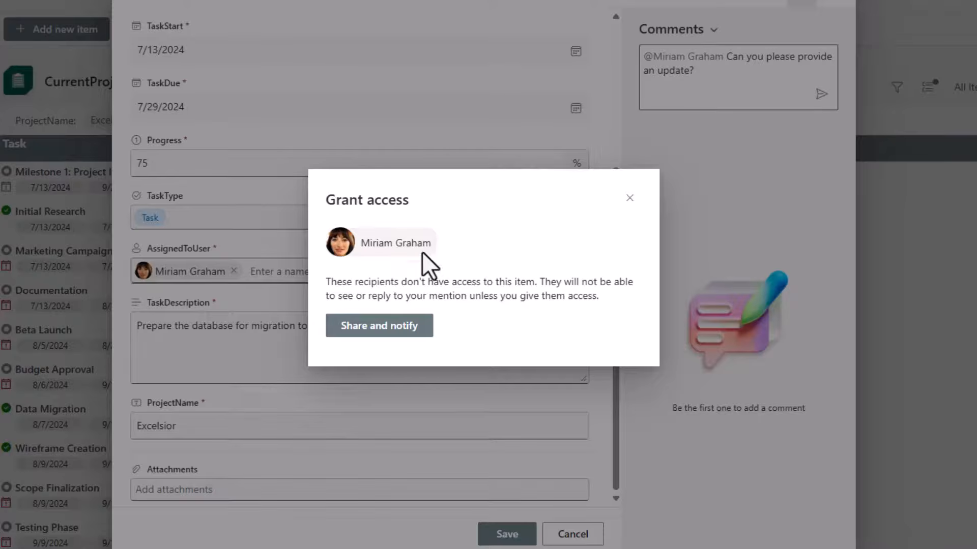
{"action": "left_click", "coordinate": [381, 331]}
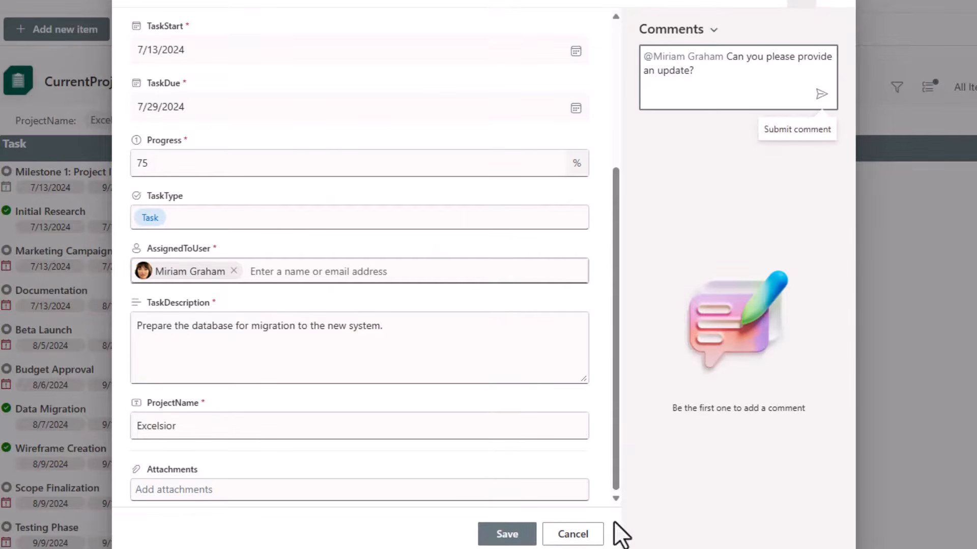
{"action": "left_click", "coordinate": [573, 536]}
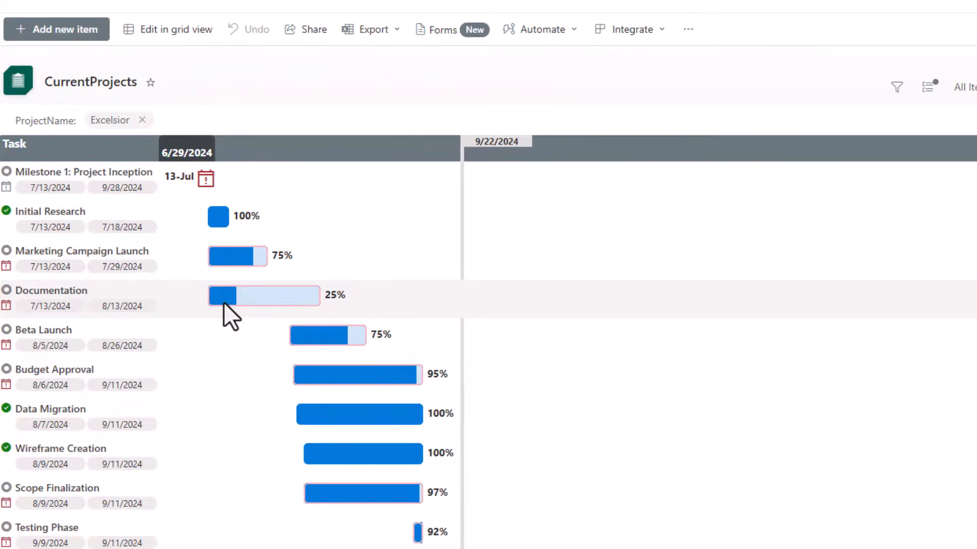
Examine the detail cards of the Documentation and Data Migration tasks in the Gantt chart
{"action": "left_click", "coordinate": [230, 295]}
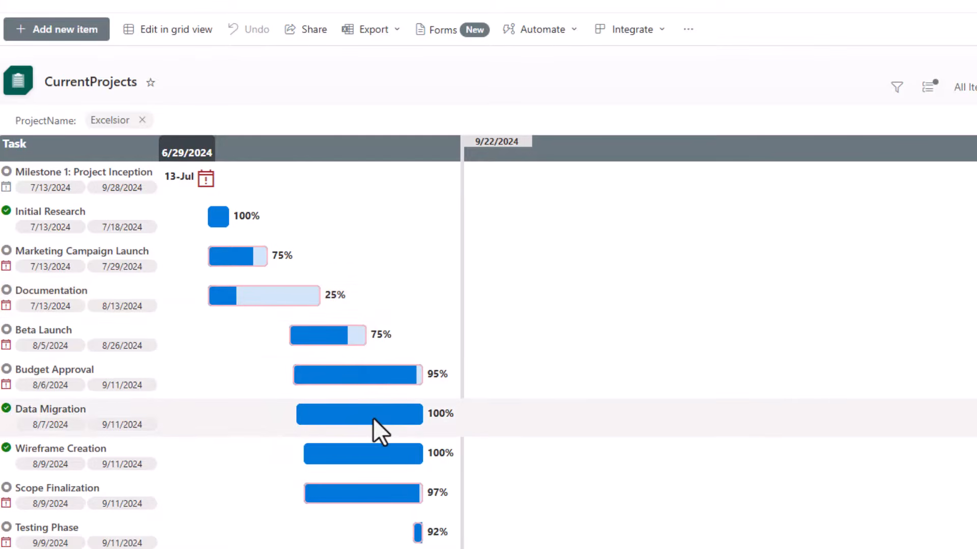
{"action": "mouse_move", "coordinate": [373, 418]}
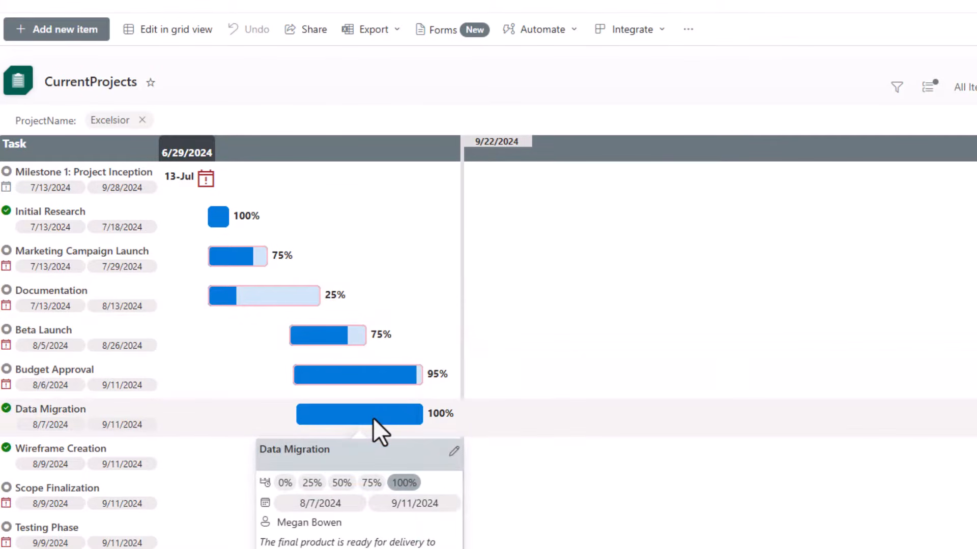
Examine the Budget Approval detail card and the User Acceptance Testing, Database Setup and Go-Live bars in the Gantt chart
{"action": "mouse_move", "coordinate": [365, 373]}
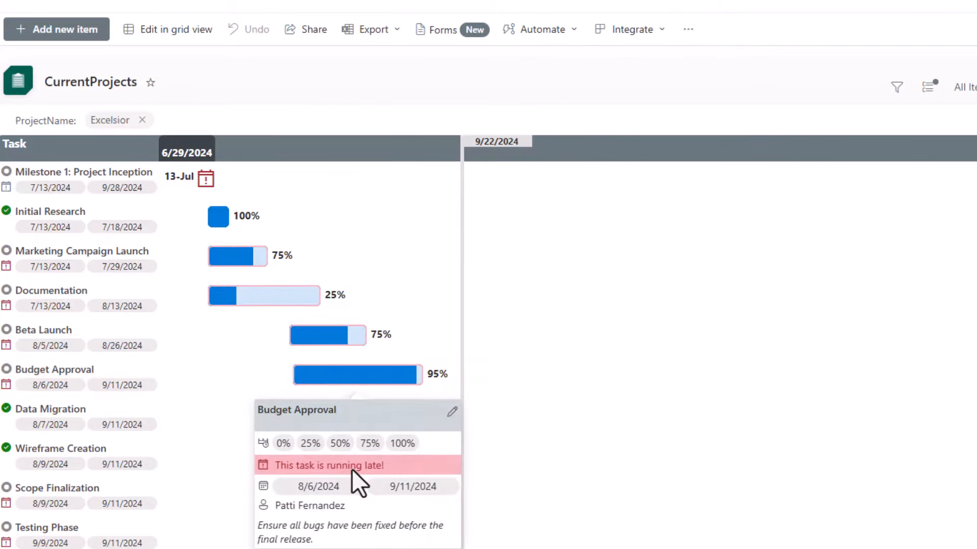
{"action": "scroll", "coordinate": [556, 428], "scroll_direction": "down", "scroll_amount": 6}
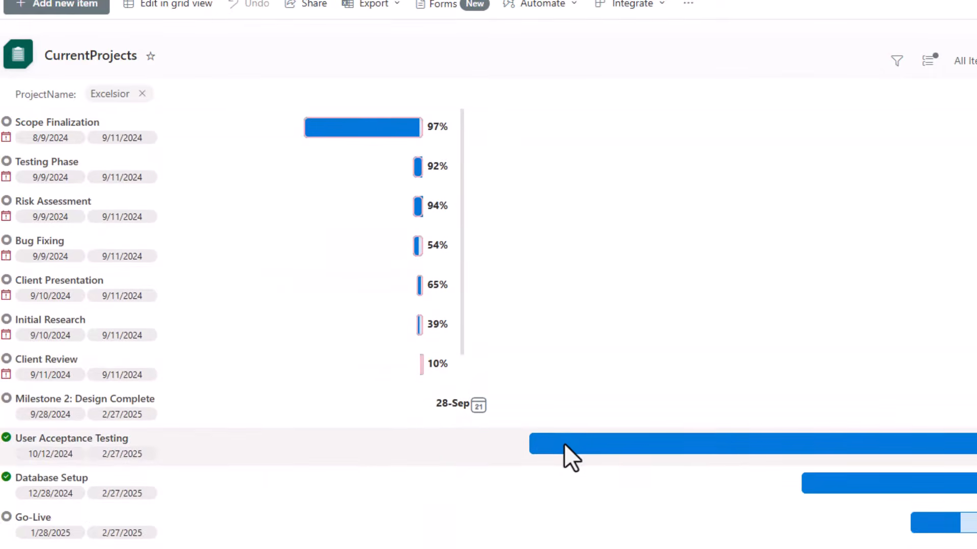
{"action": "mouse_move", "coordinate": [562, 442]}
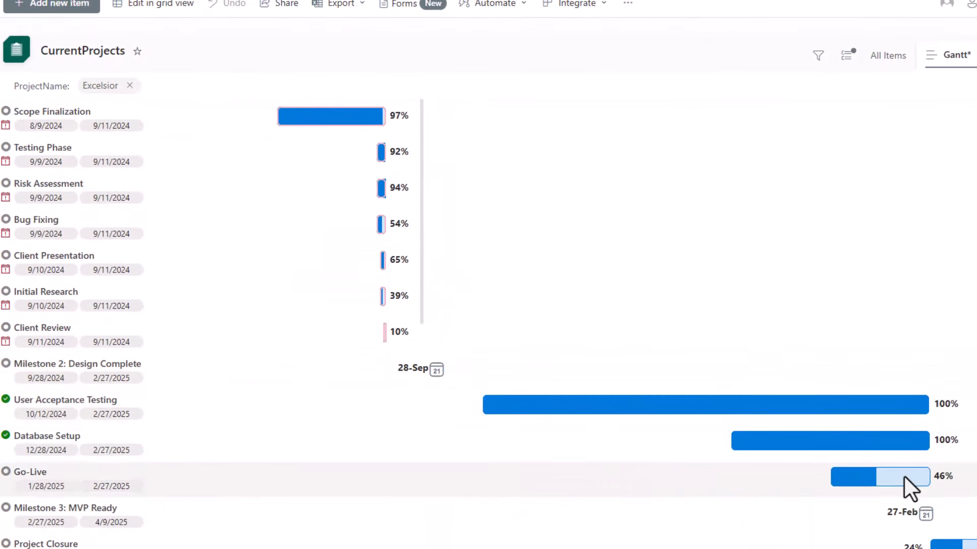
{"action": "mouse_move", "coordinate": [905, 477]}
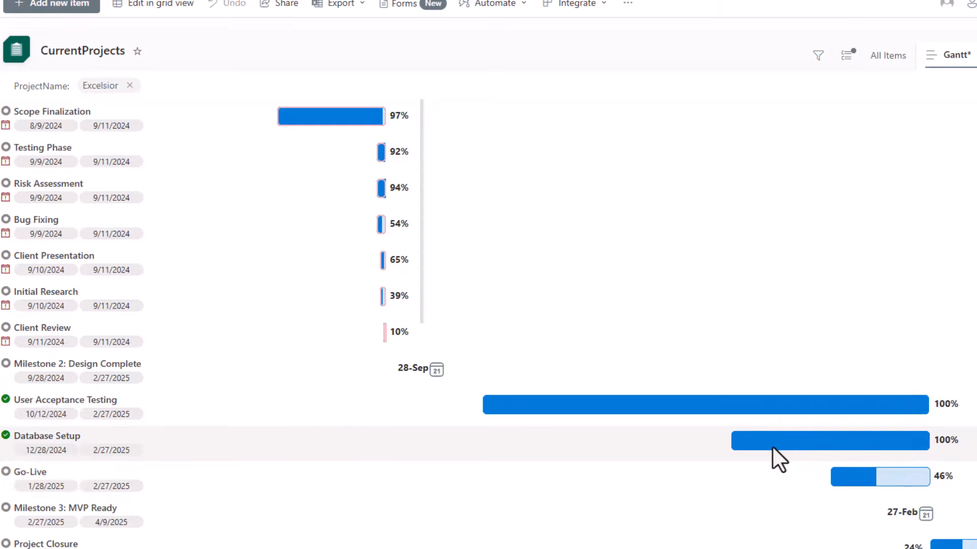
{"action": "mouse_move", "coordinate": [647, 401]}
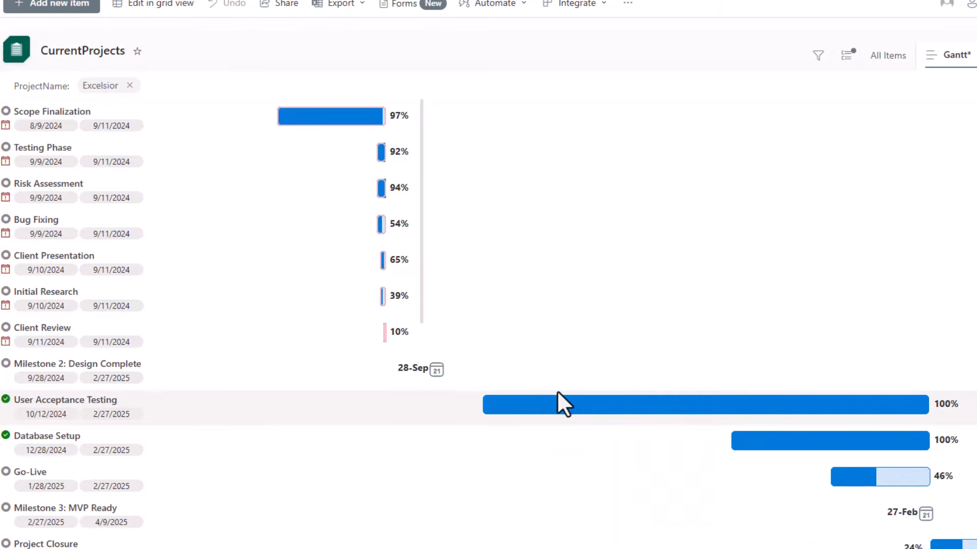
{"action": "mouse_move", "coordinate": [545, 404]}
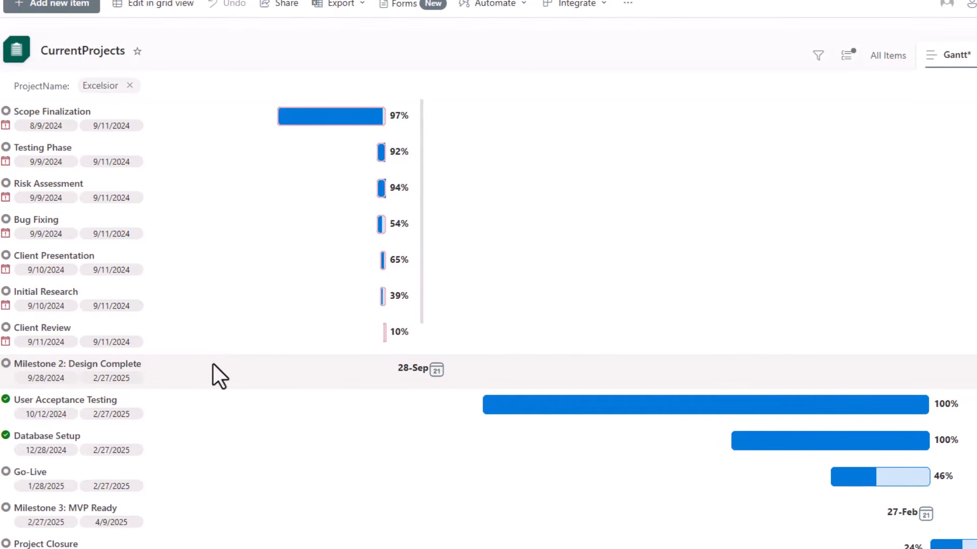
Open the details form of Milestone 2: Design Complete from the Gantt chart, look through its fields and close it
{"action": "left_click", "coordinate": [245, 369]}
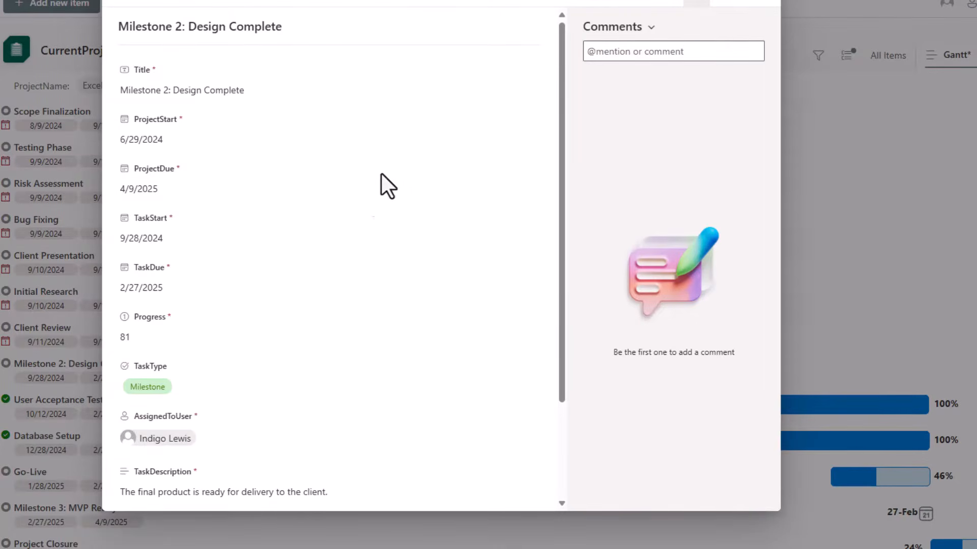
{"action": "left_click", "coordinate": [769, 15]}
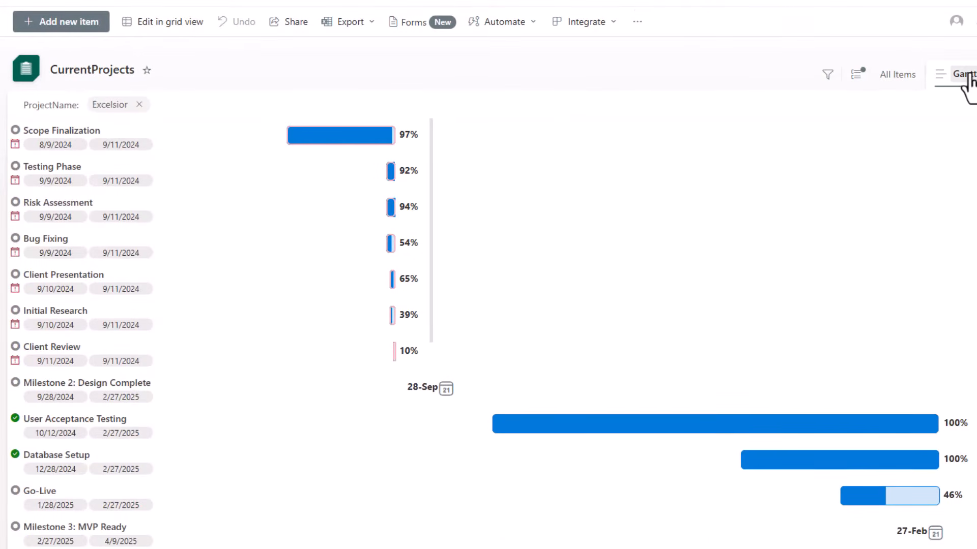
Show the Excelsior tasks in grid view, look through their task types, and return to the Gantt chart
{"action": "left_click", "coordinate": [149, 21]}
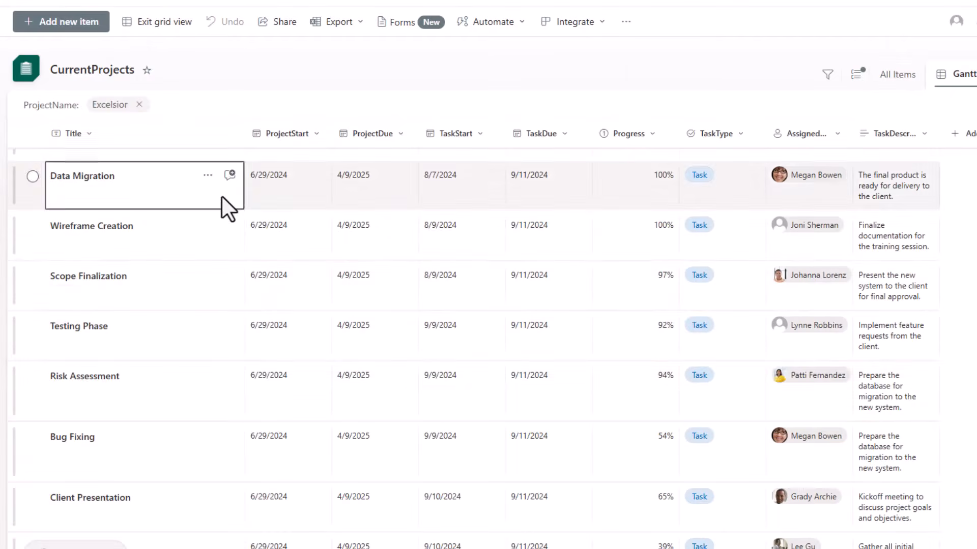
{"action": "scroll", "coordinate": [749, 503], "scroll_direction": "down", "scroll_amount": 7}
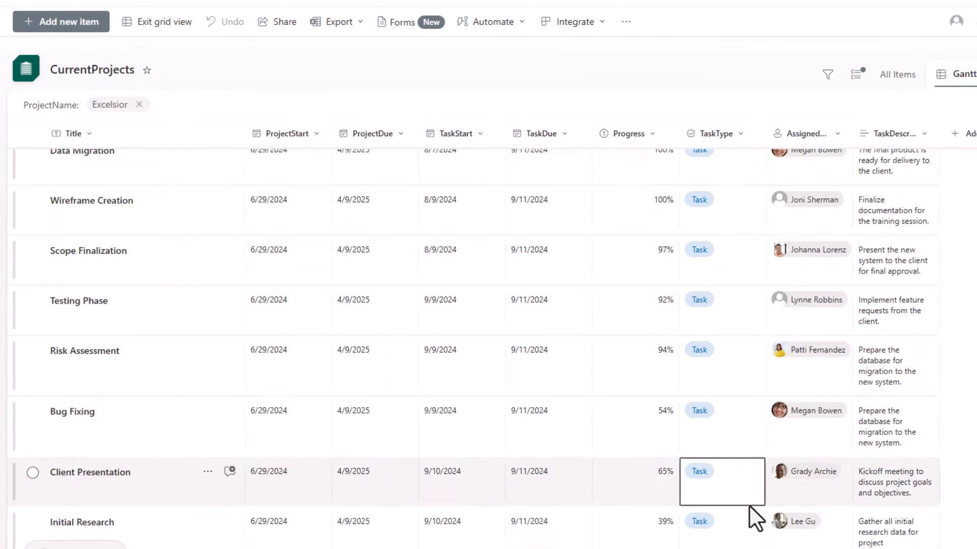
{"action": "left_click", "coordinate": [719, 518]}
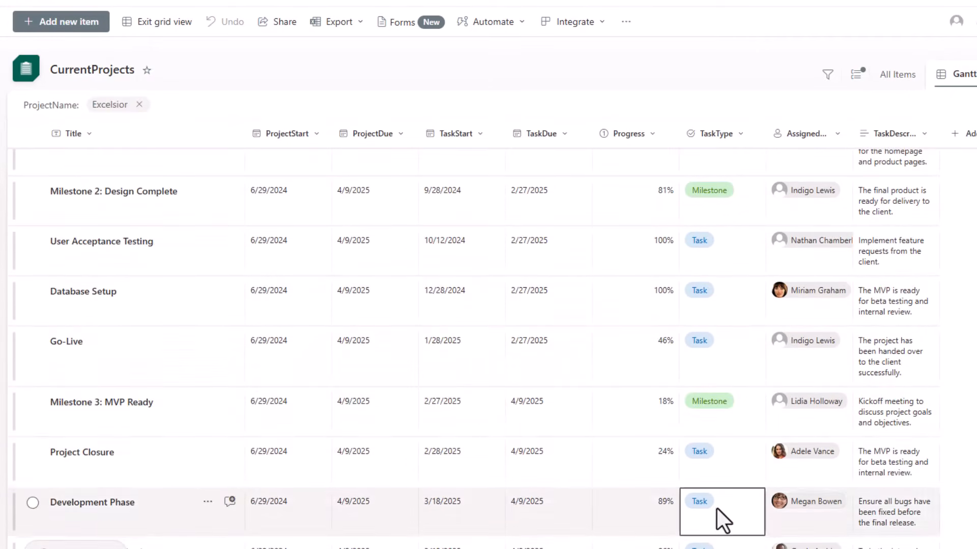
{"action": "left_click", "coordinate": [757, 472]}
{"action": "left_click", "coordinate": [717, 427]}
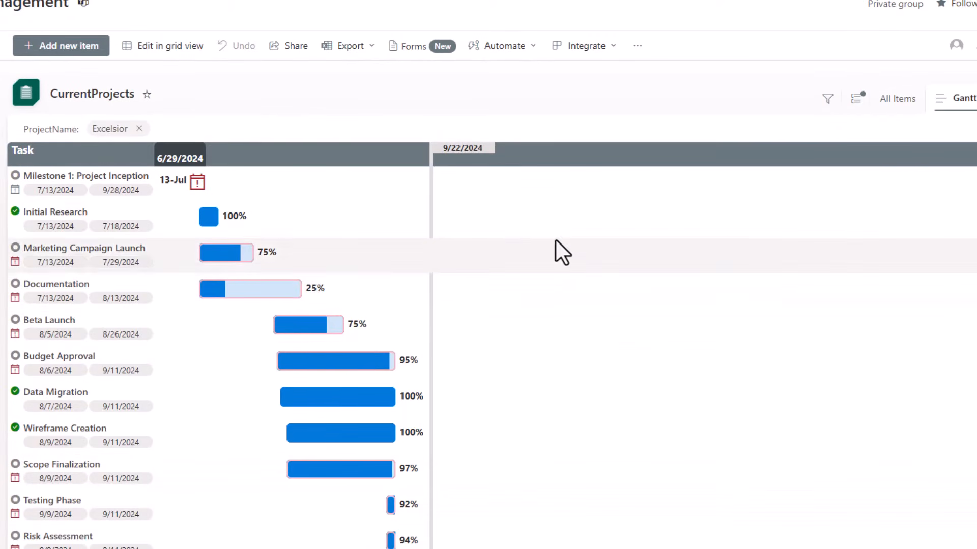
Remove the Excelsior project name filter from the Gantt view to list all project groups
{"action": "left_click", "coordinate": [140, 128]}
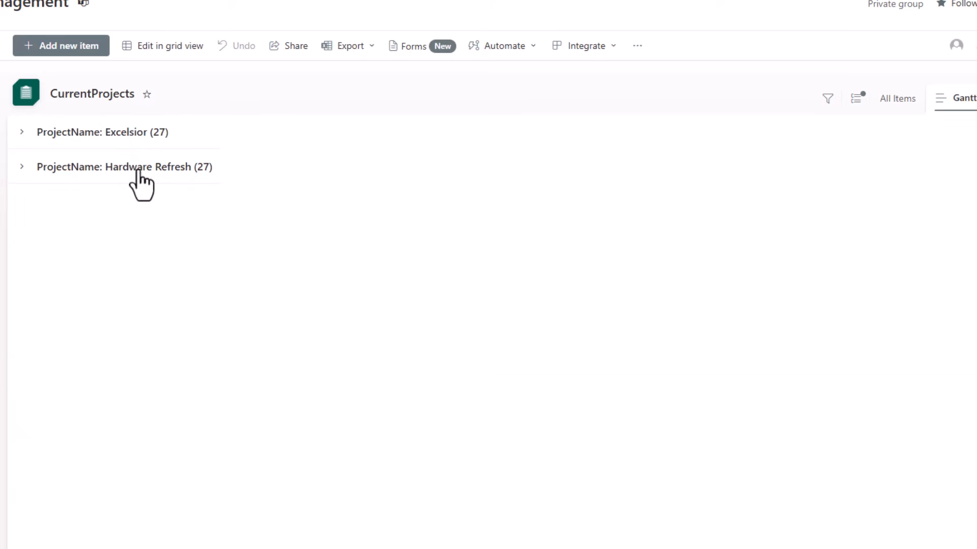
{"action": "left_click", "coordinate": [138, 170]}
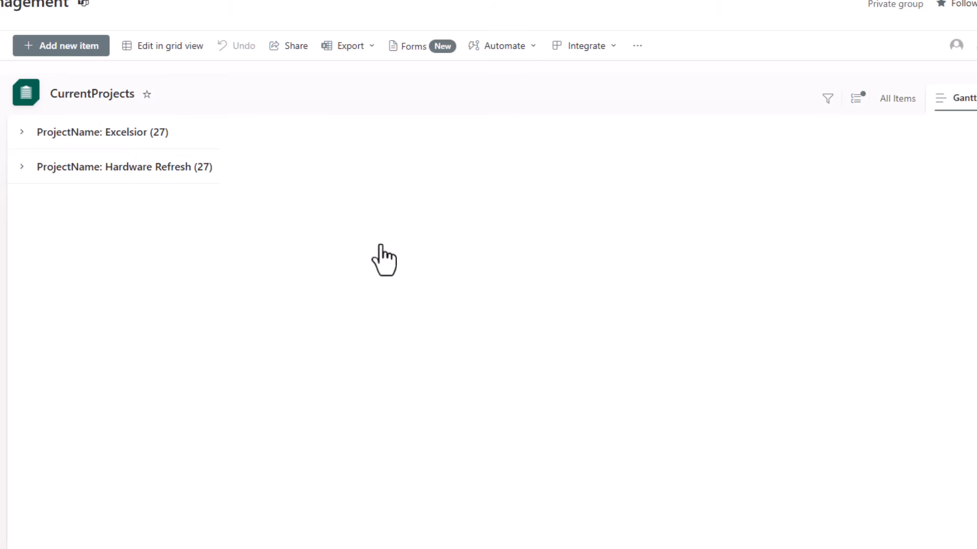